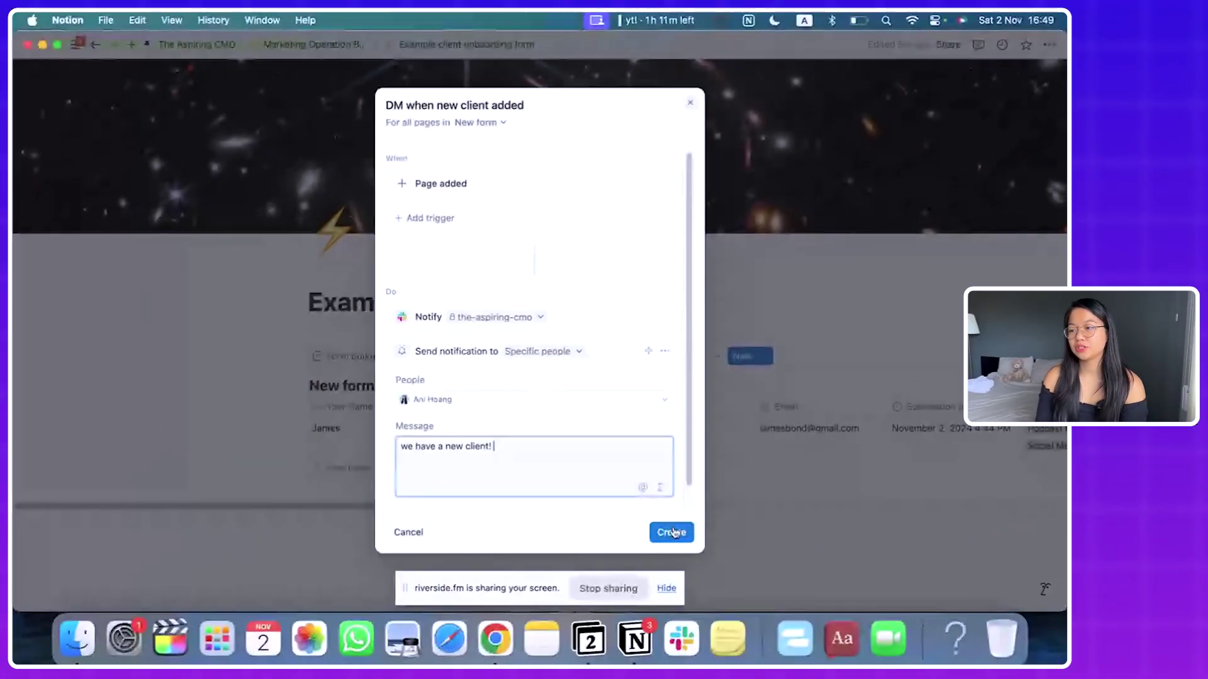
Step: Save the 'DM when new client added' Slack DM automation
left_click(672, 532)
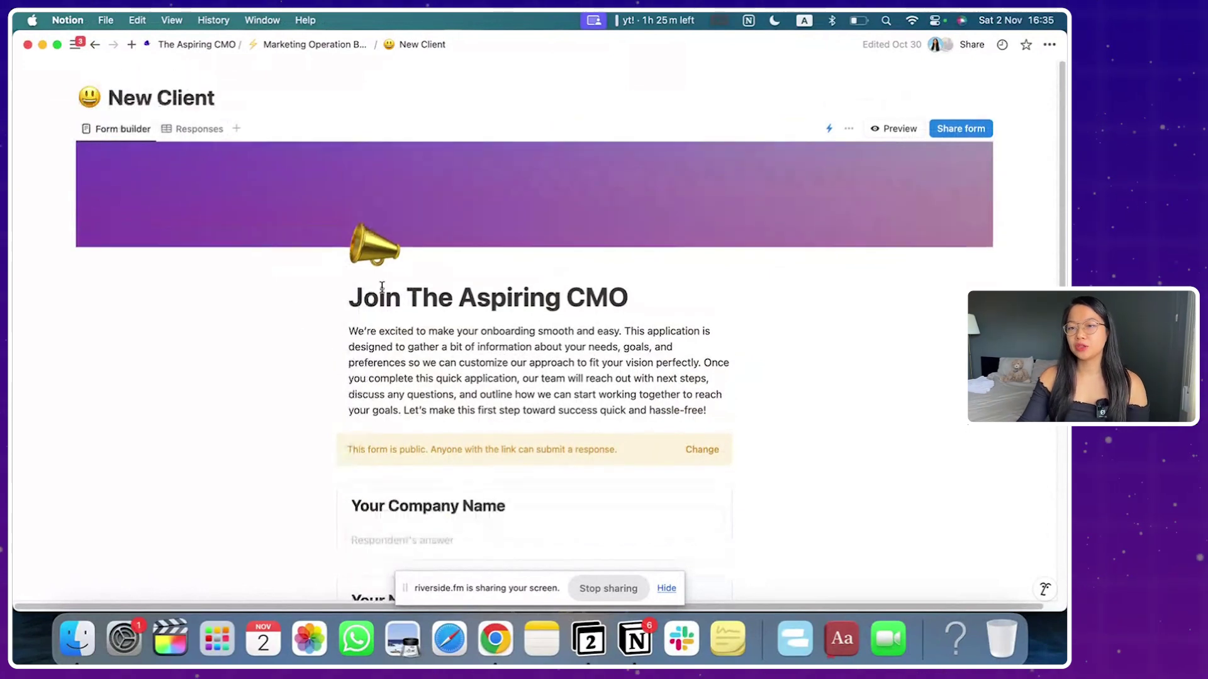
Step: Copy the public link of the 'Join The Aspiring CMO' form from its share settings
scroll(398, 342, "down", 3)
scroll(399, 334, "down", 2)
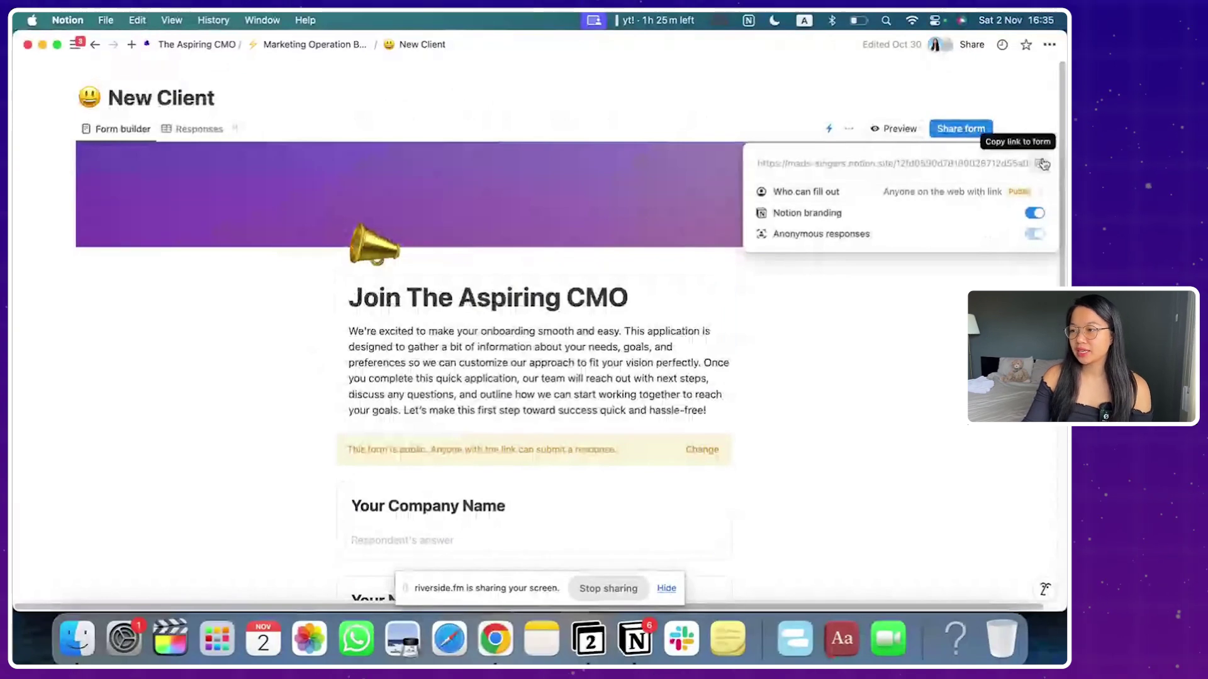
left_click(1041, 164)
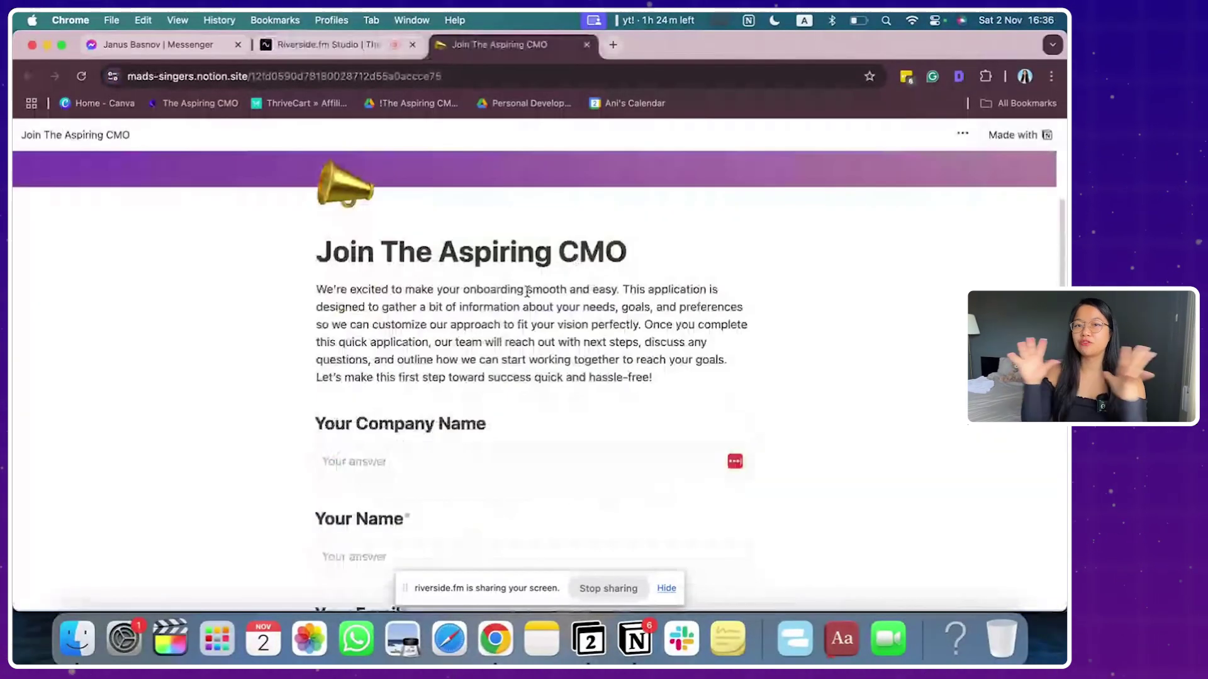
Step: Open the live form in Chrome and start answering with the company name
scroll(527, 291, "up", 2)
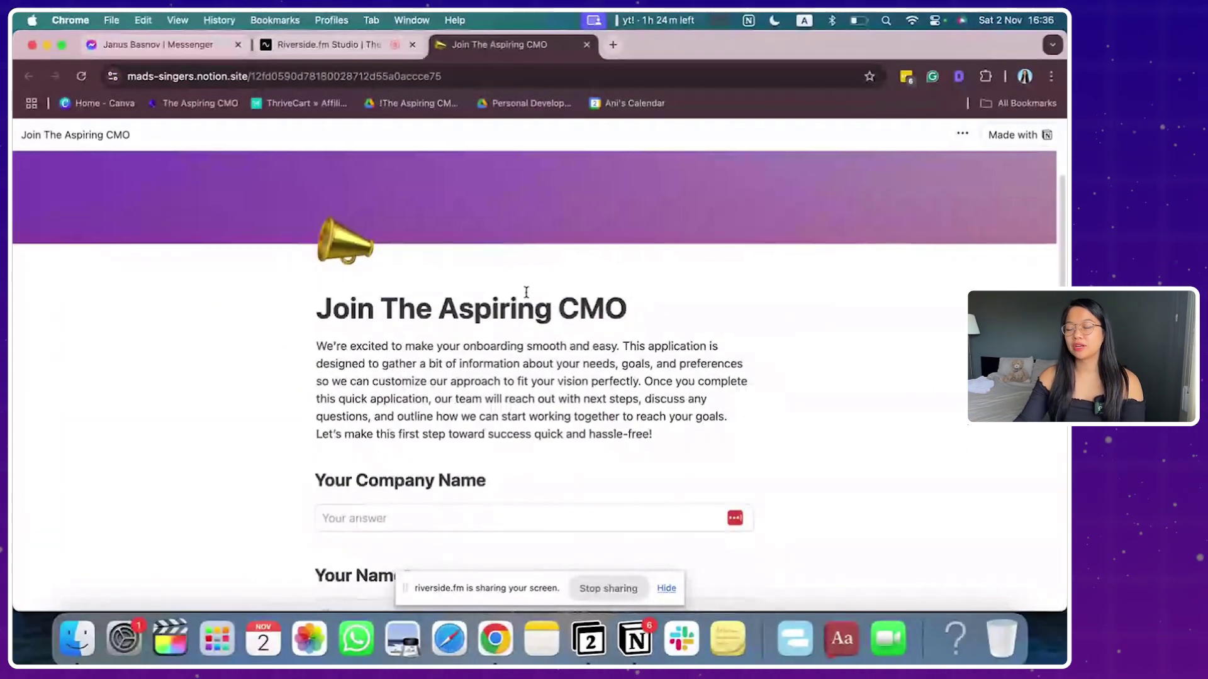
scroll(527, 291, "down", 10)
scroll(527, 296, "down", 3)
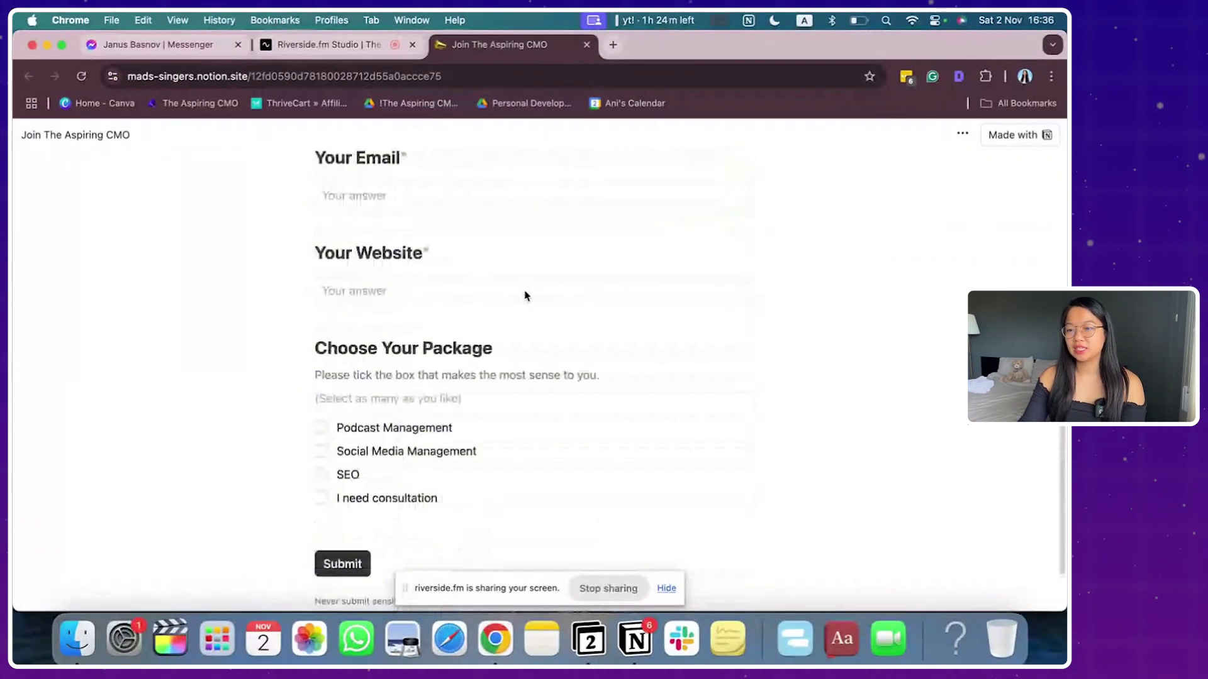
scroll(526, 295, "up", 15)
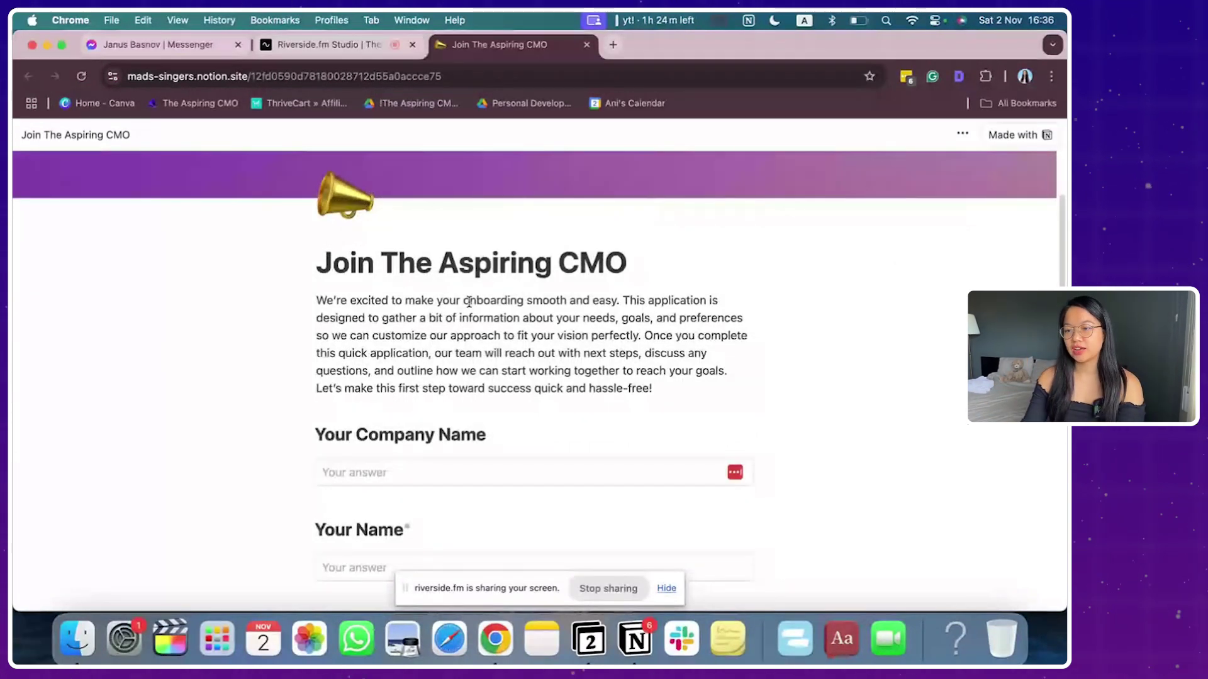
scroll(441, 327, "down", 2)
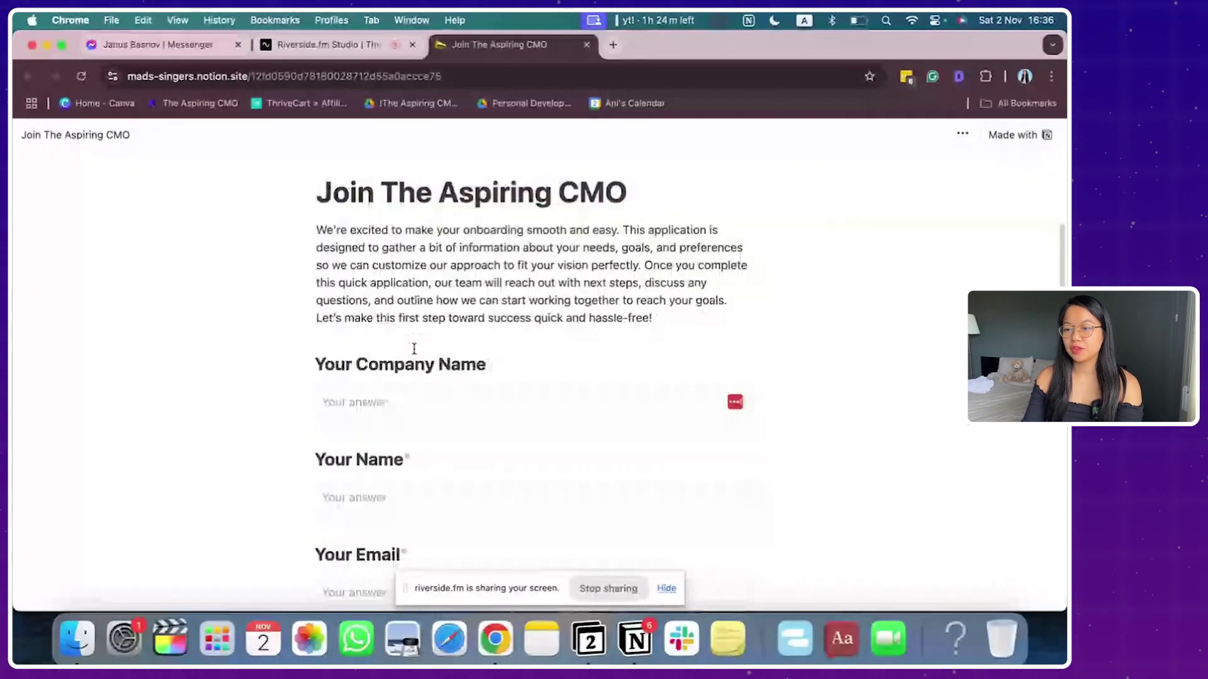
scroll(440, 340, "down", 2)
left_click(542, 322)
scroll(379, 404, "down", 2)
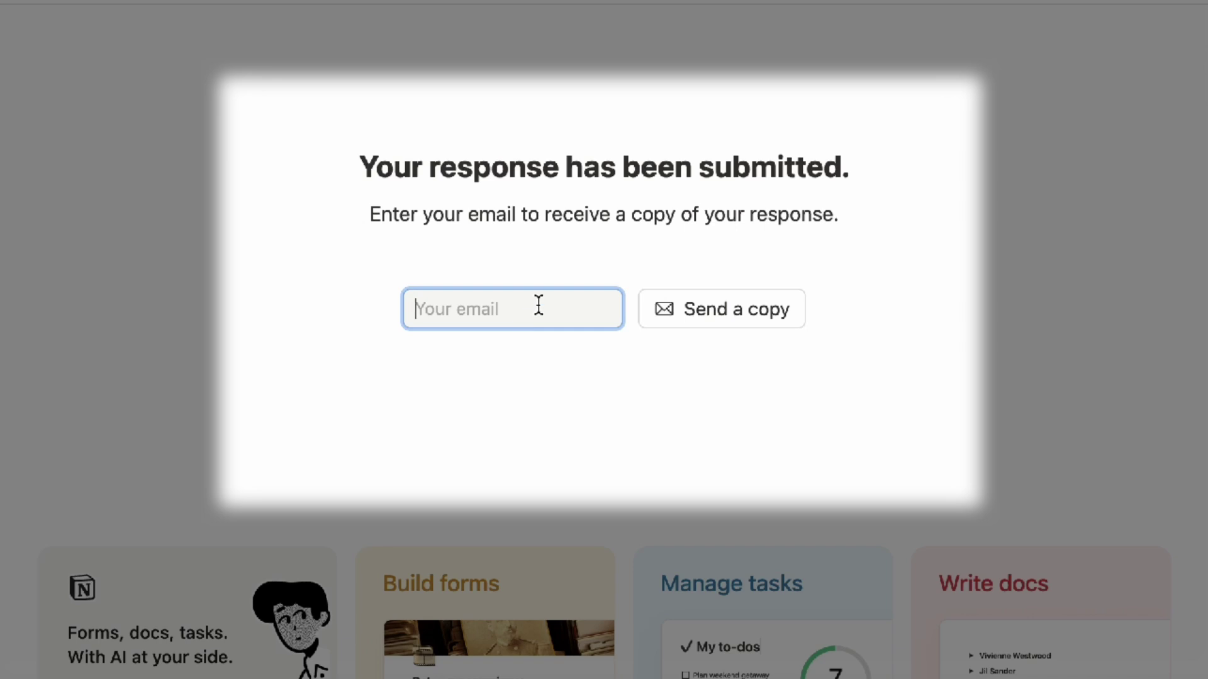
Step: Request a copy of the submitted response to the respondent's email address
left_click(731, 307)
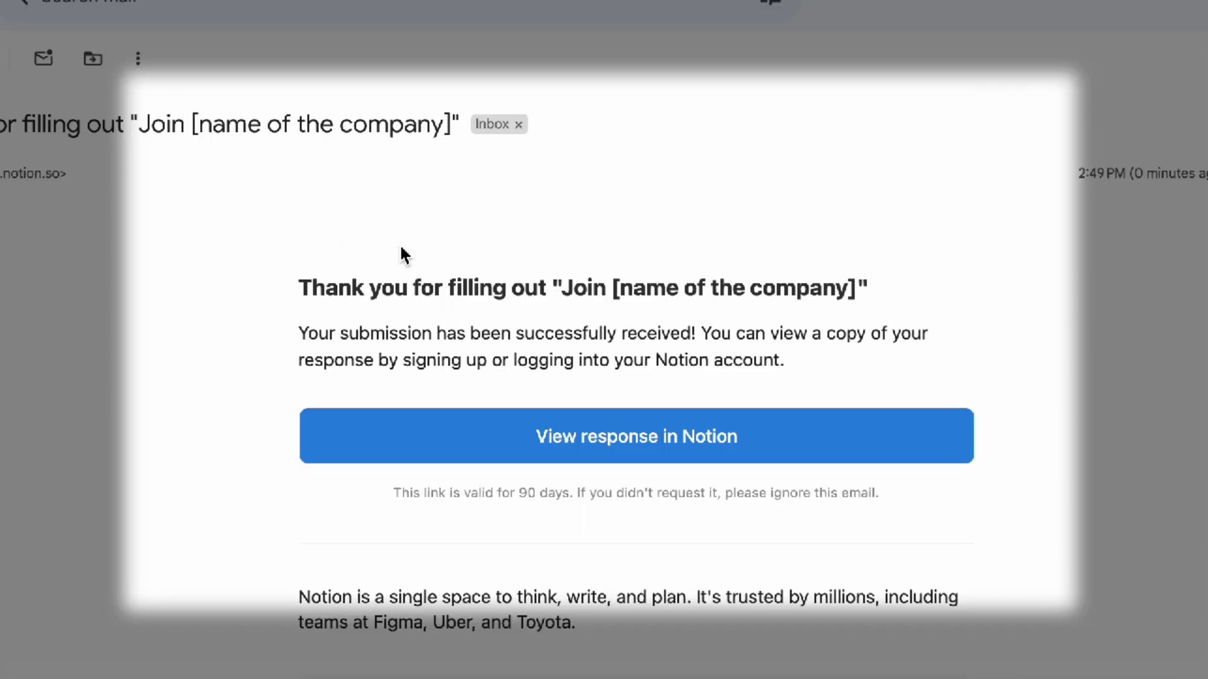
Step: Open the Unicorn Hose response in Notion from the confirmation email and review it
scroll(404, 254, "down", 6)
scroll(405, 253, "up", 5)
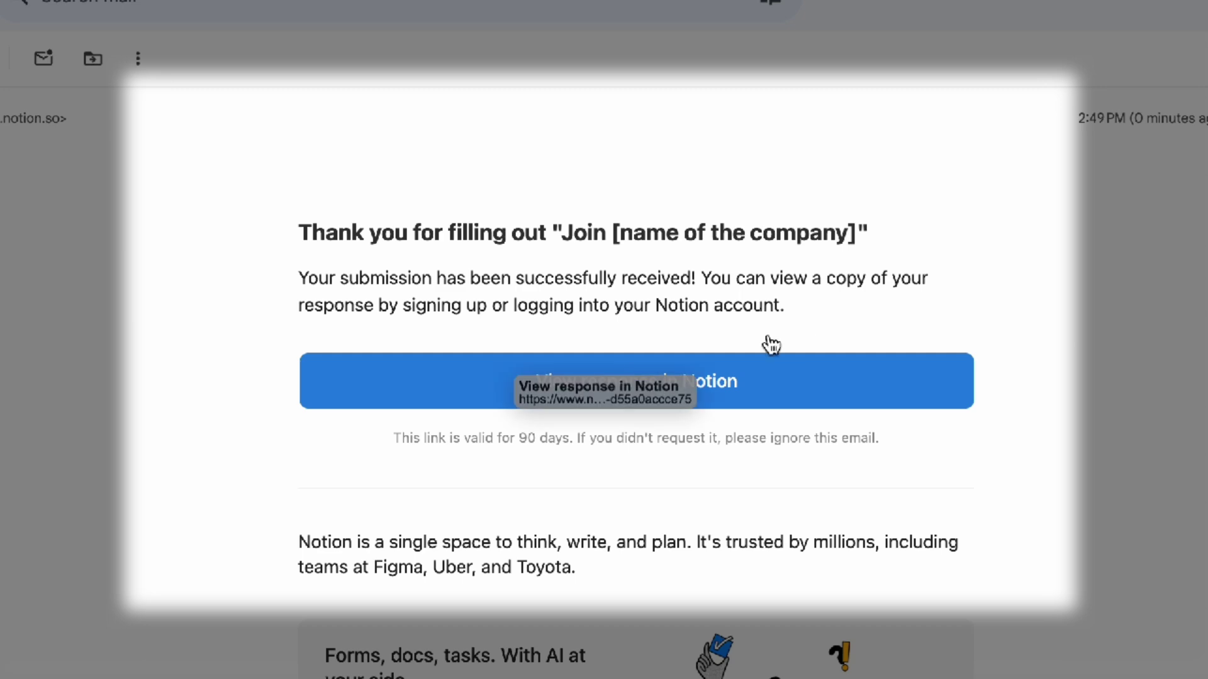
left_click(698, 402)
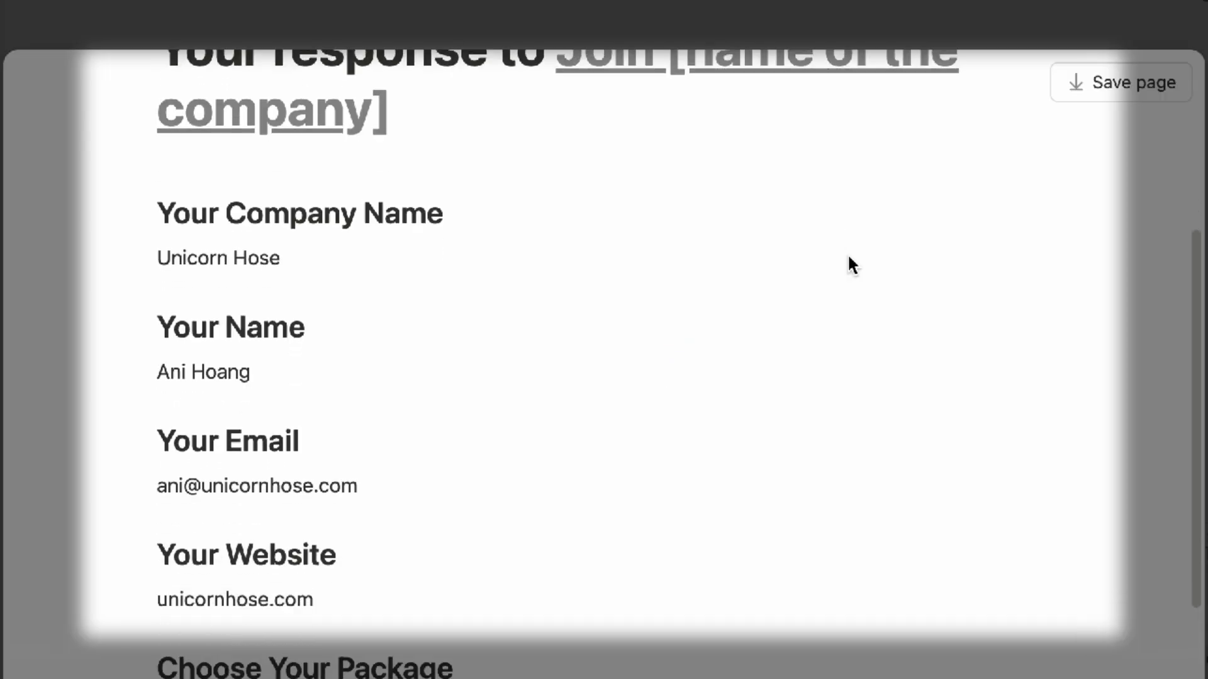
scroll(849, 261, "down", 3)
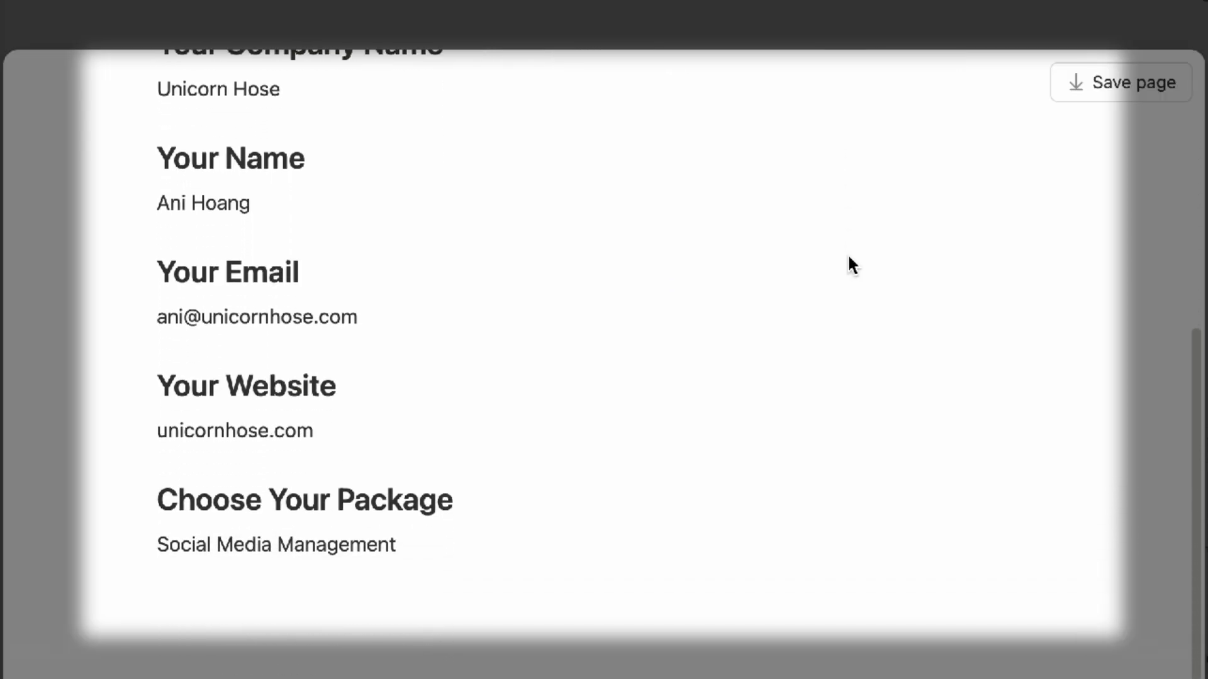
scroll(848, 257, "up", 7)
scroll(849, 258, "down", 4)
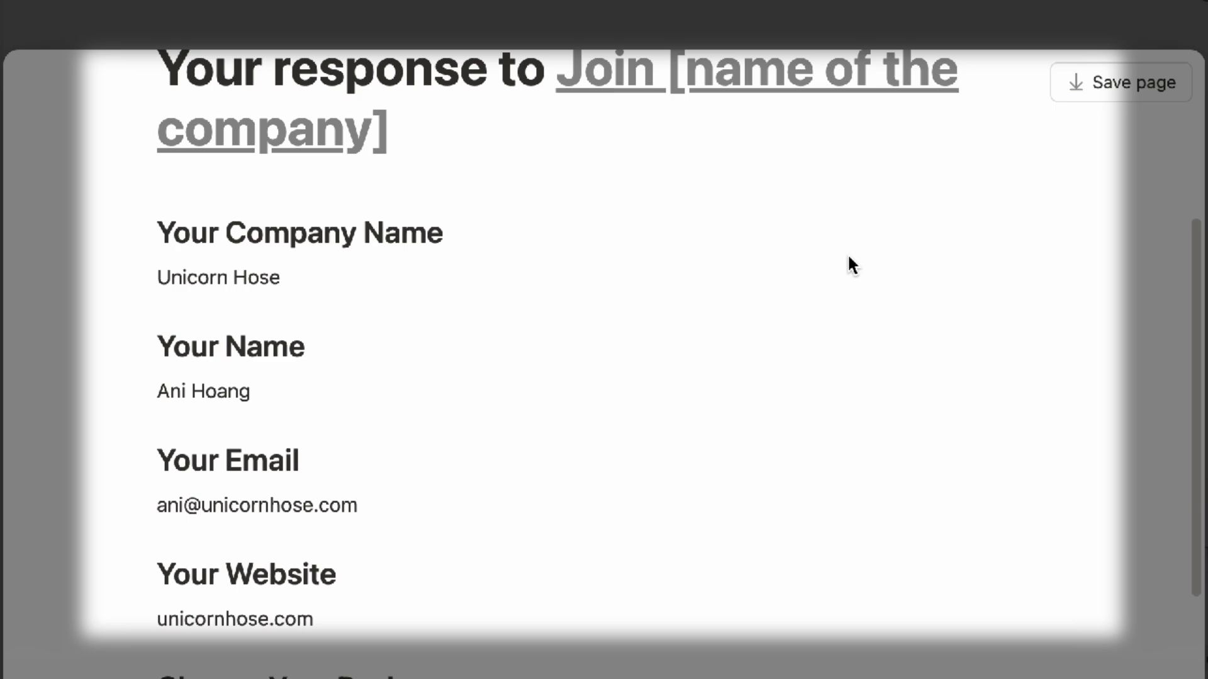
scroll(848, 257, "down", 3)
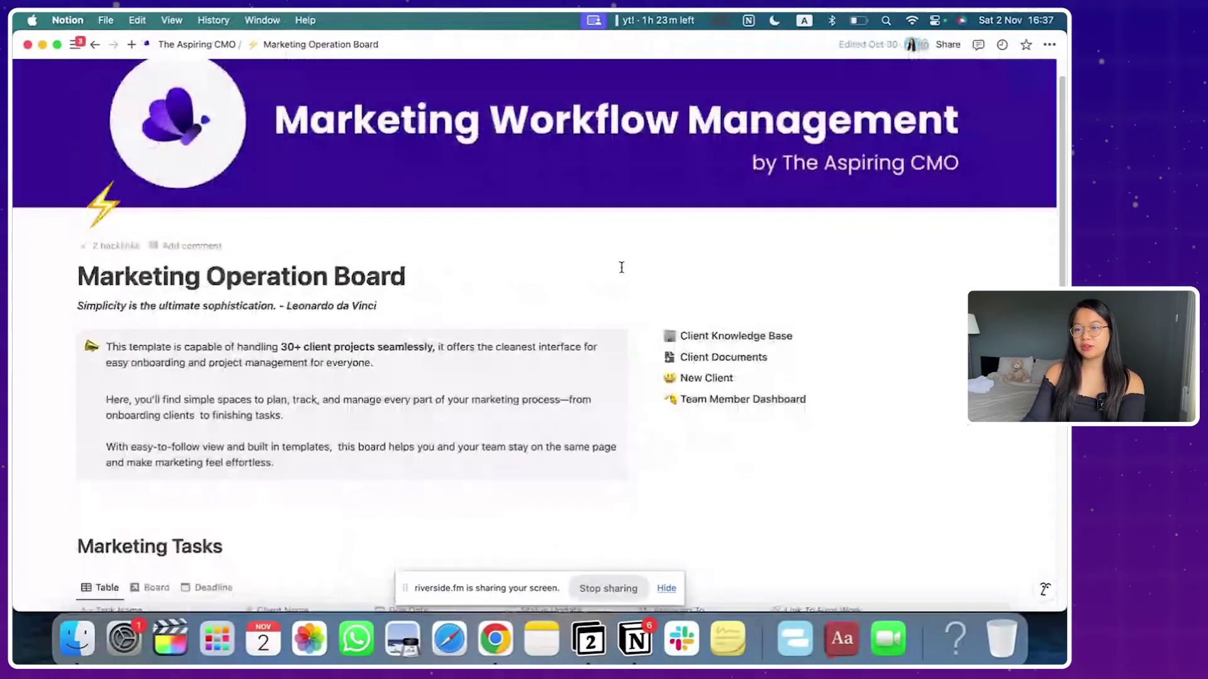
Step: Create an 'Example client onboarding form' sub-page on the Marketing Operation Board
scroll(618, 262, "up", 1)
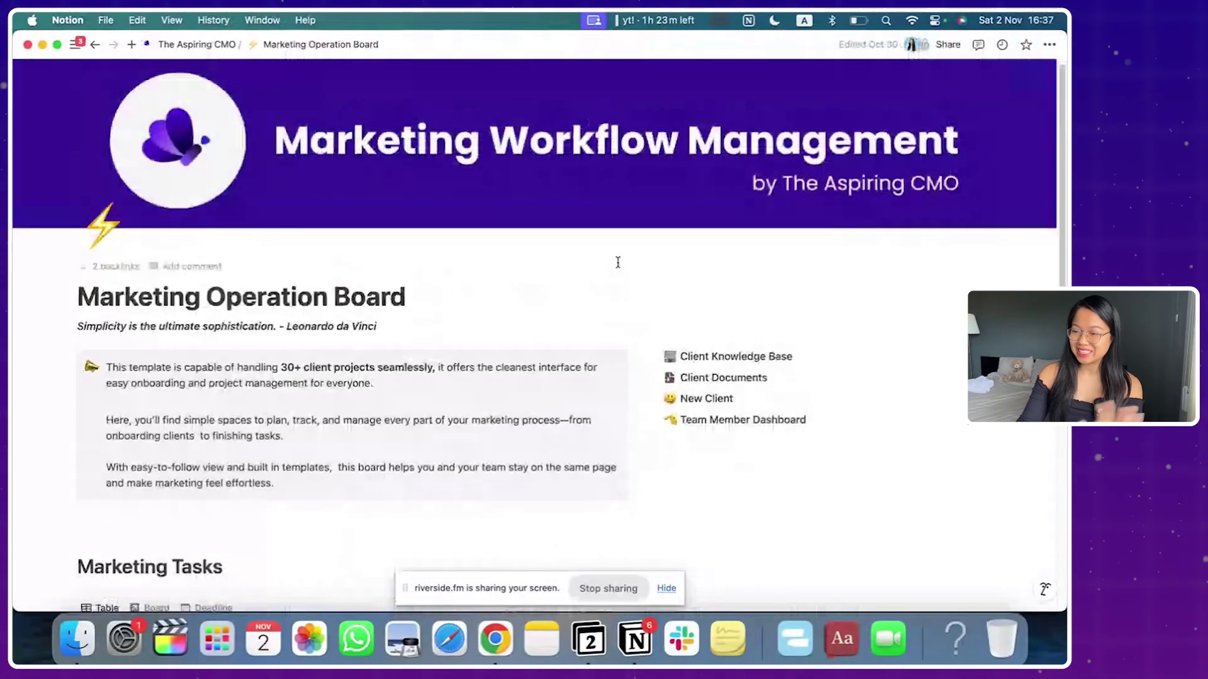
scroll(618, 263, "up", 1)
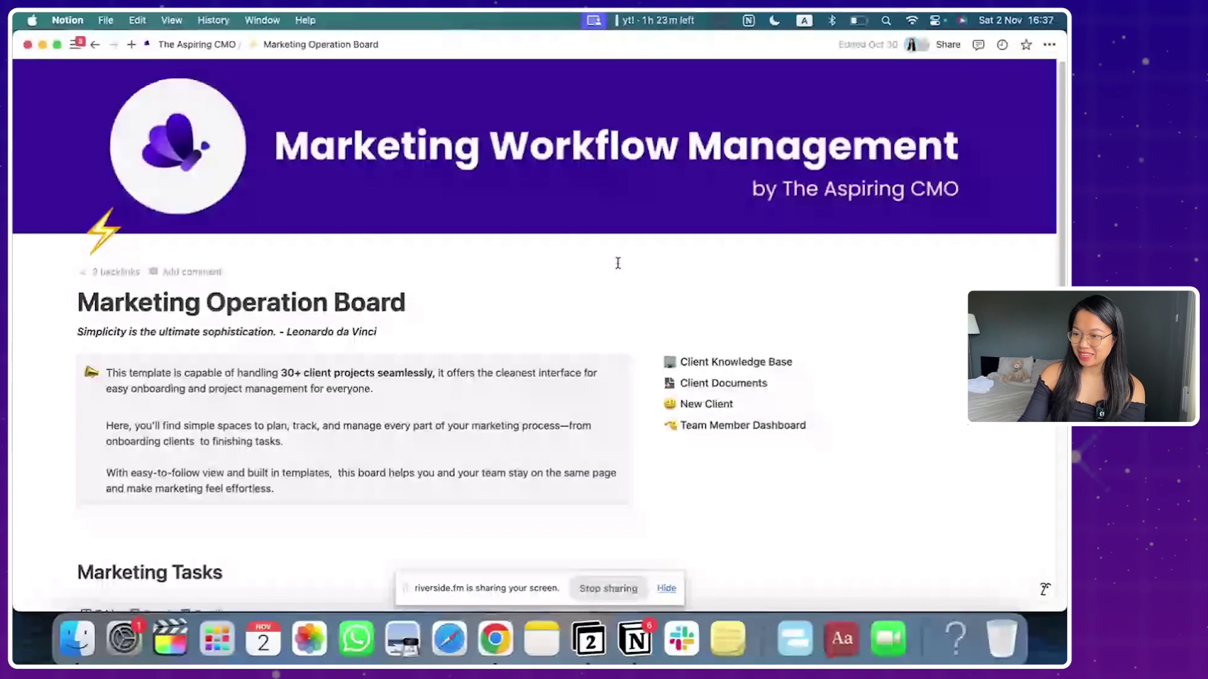
left_click(696, 466)
type("/page")
key("Return")
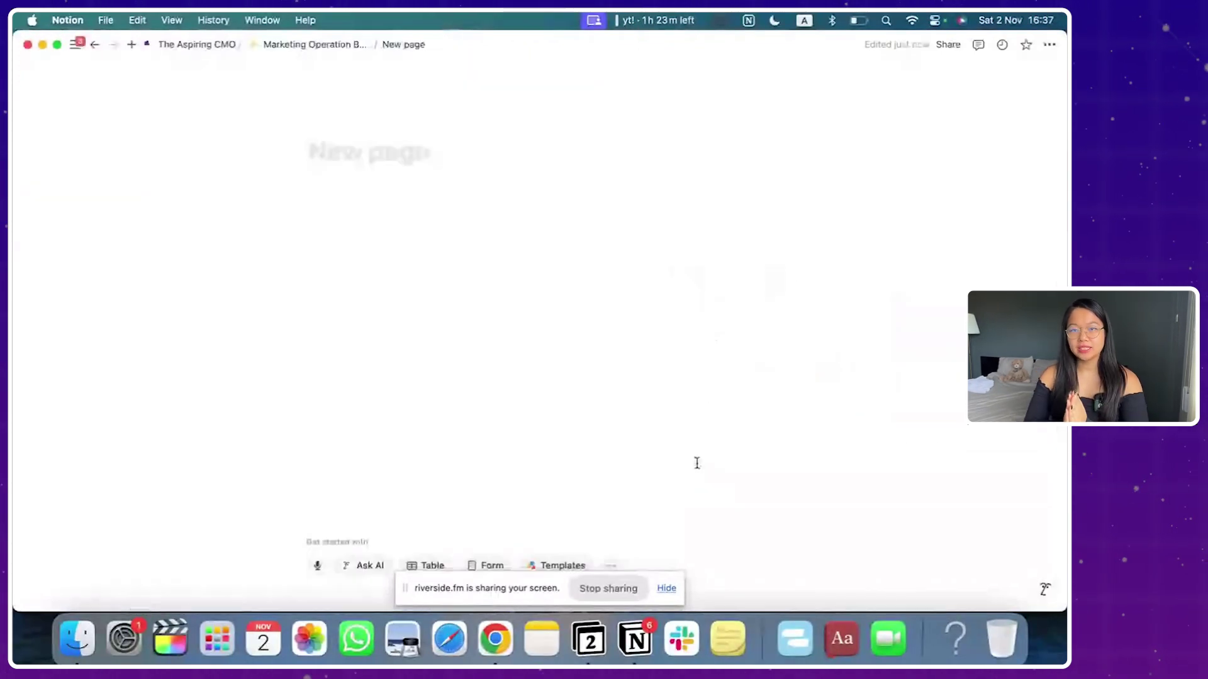
type("Example client onboarding form")
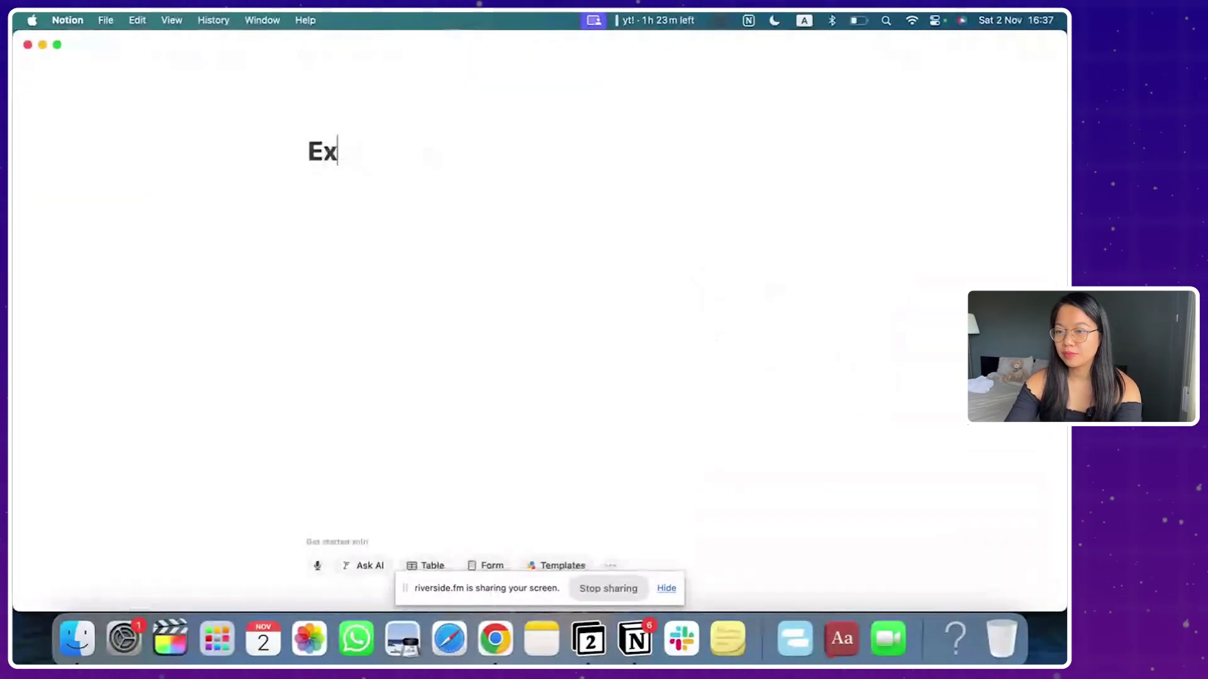
key("Return")
Step: Insert a new blank form on the page and view its Responses table
type("/")
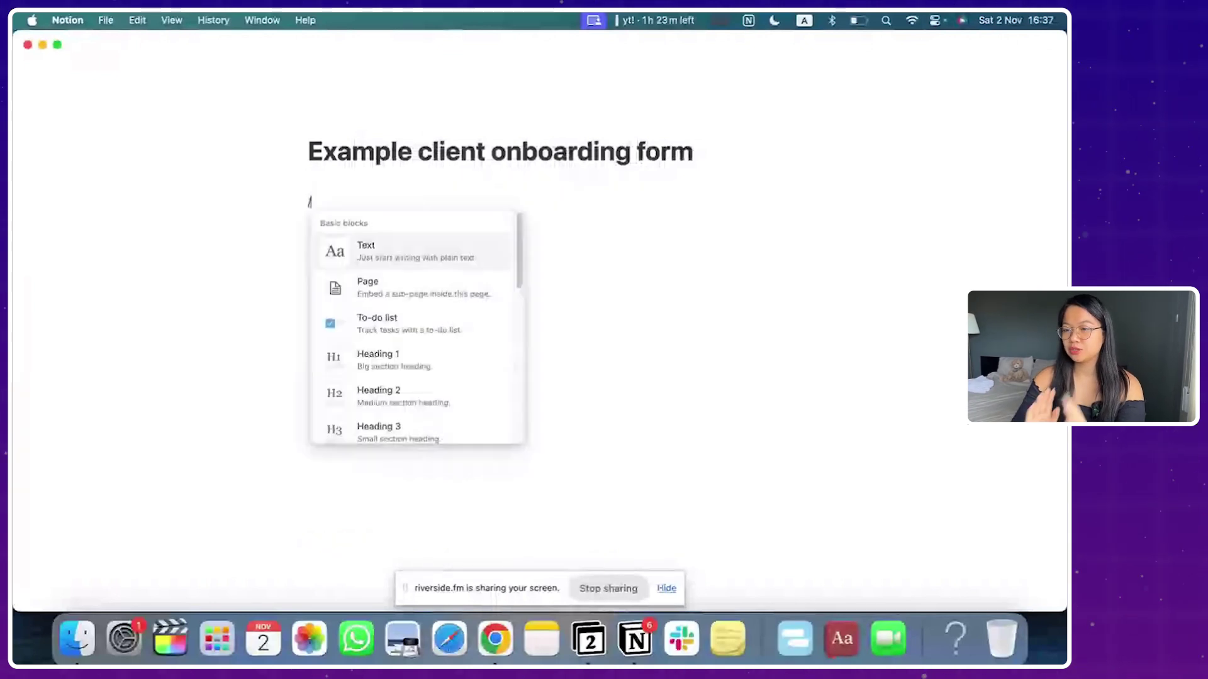
type("form")
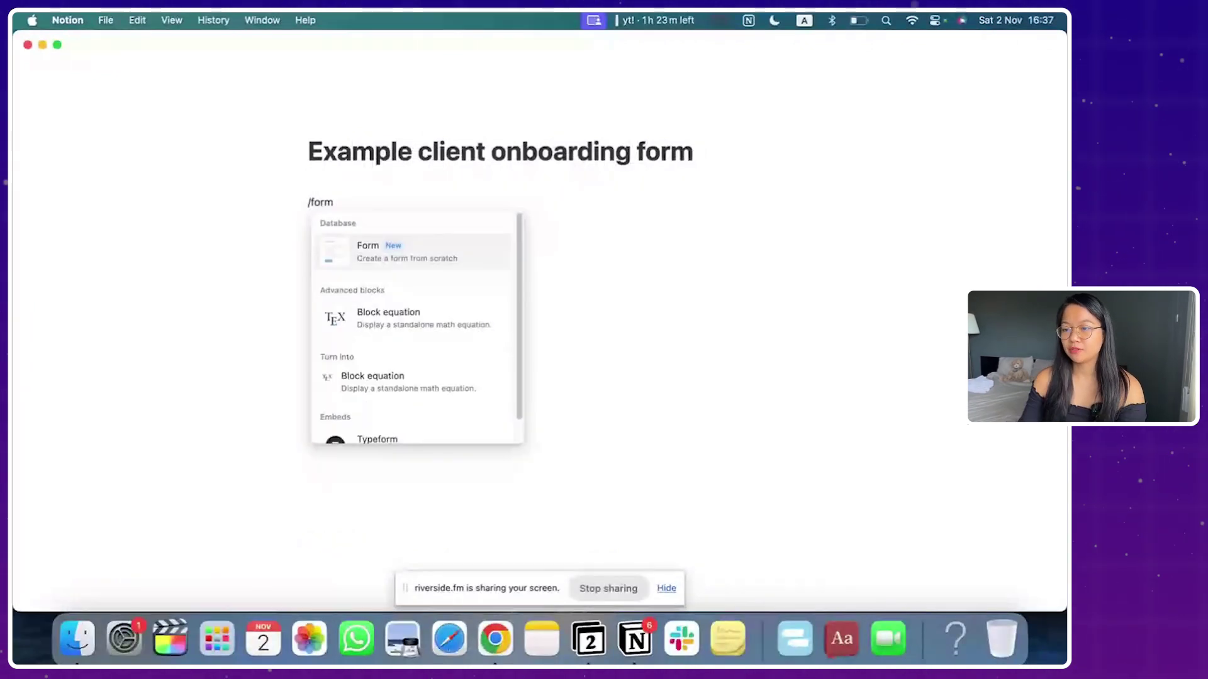
left_click(483, 257)
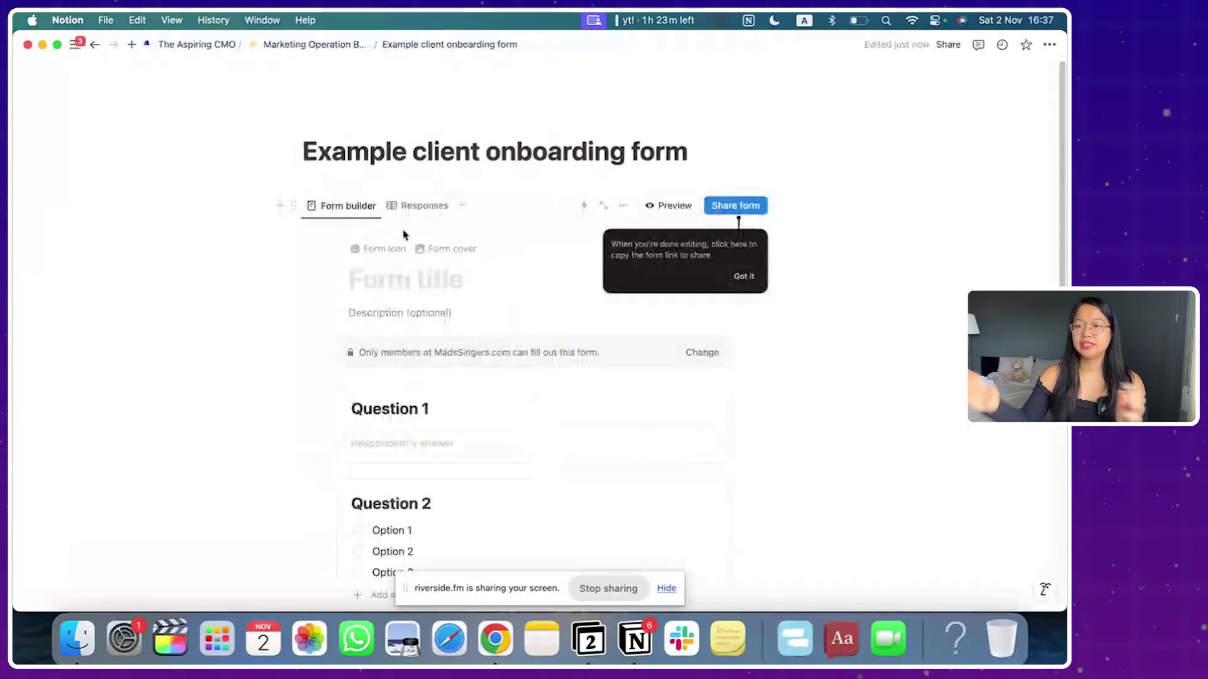
left_click(408, 210)
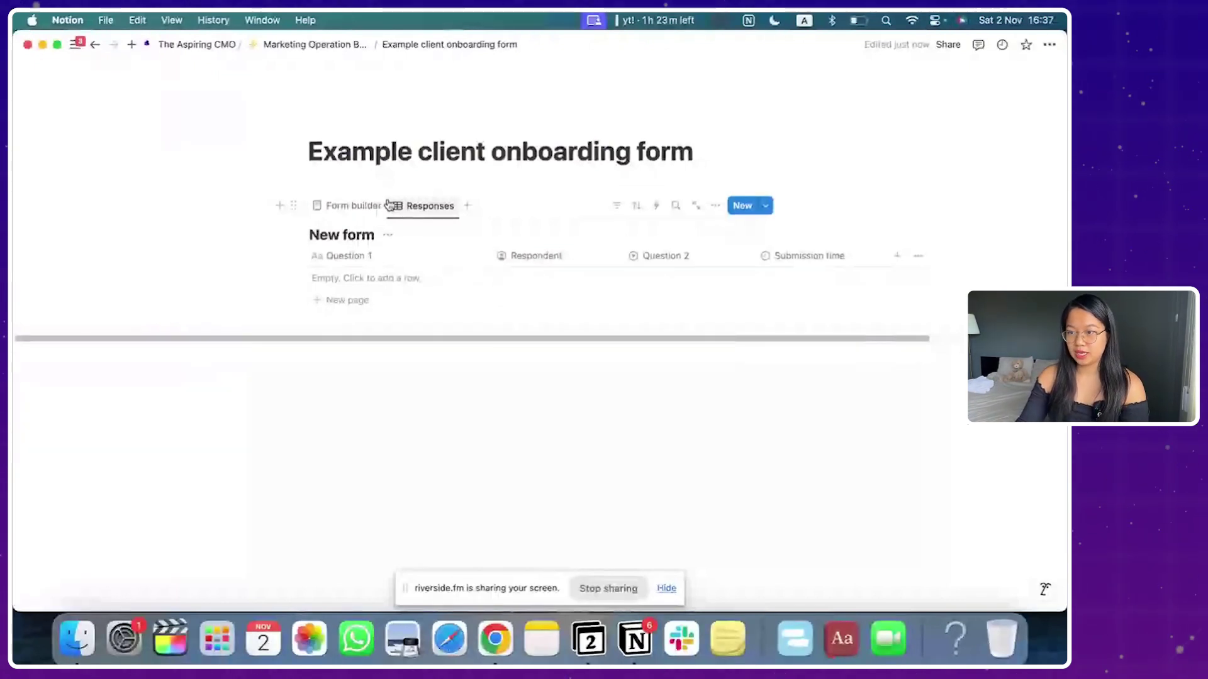
Step: Title the form 'Join The Aspiring CMO' with description 'Description for new clients/leads'
left_click(370, 207)
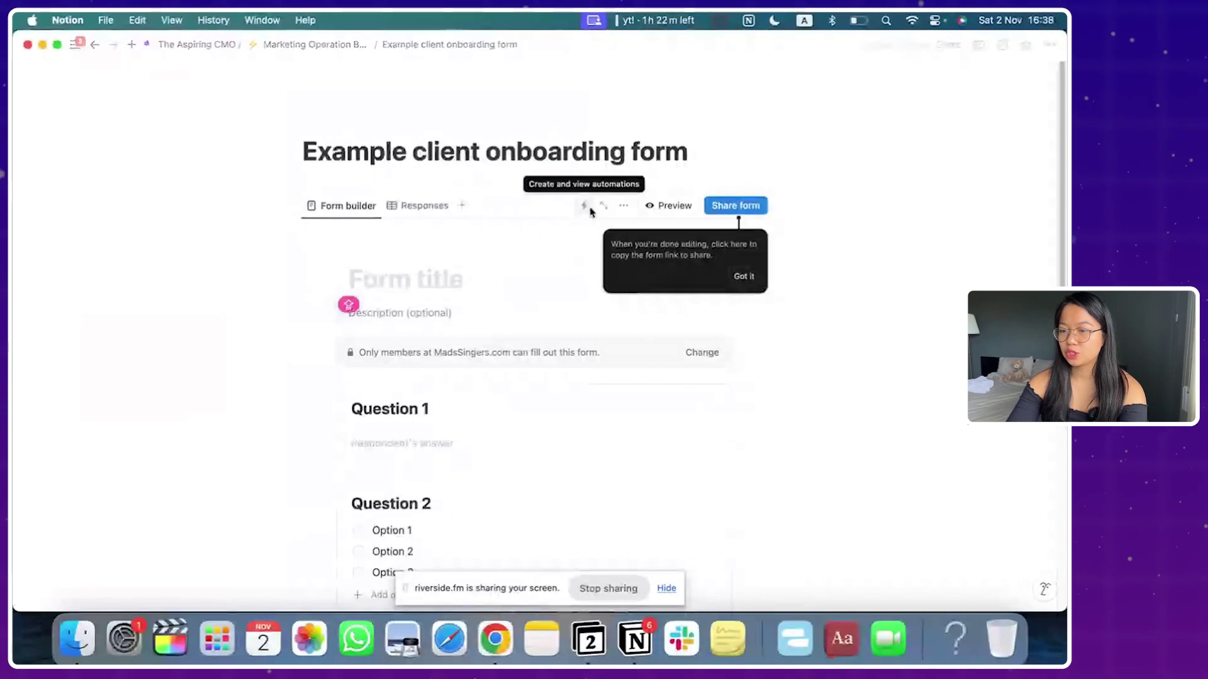
type("Join The")
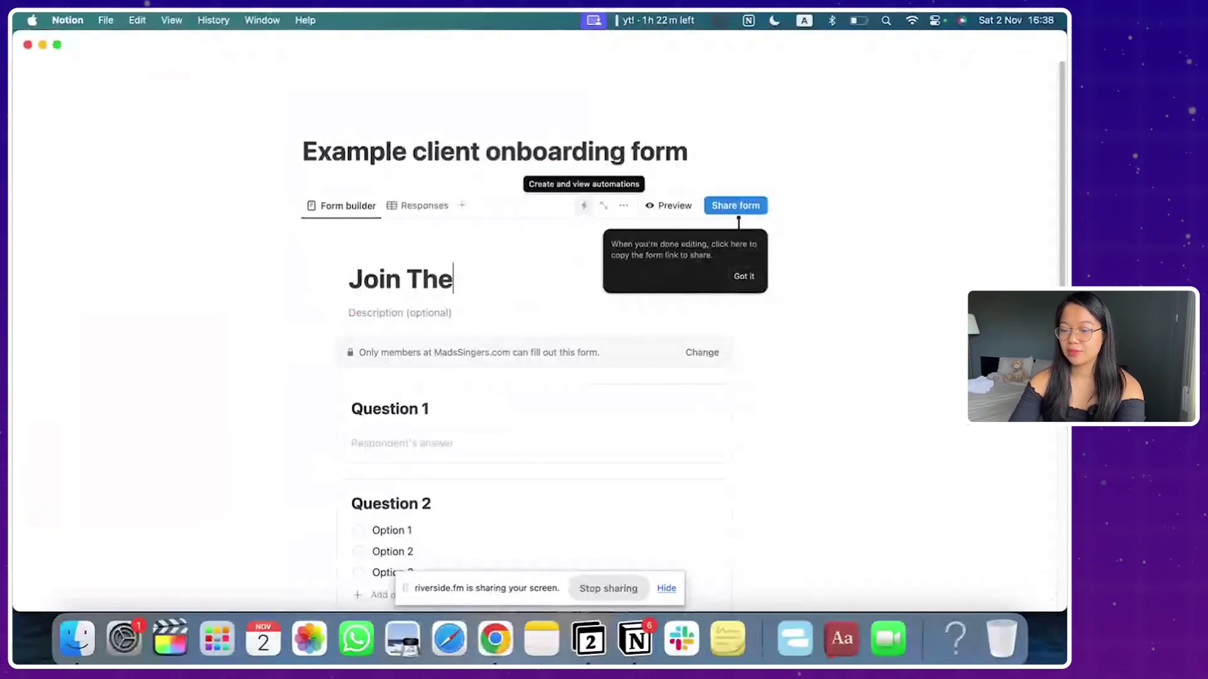
type(" Aspiring")
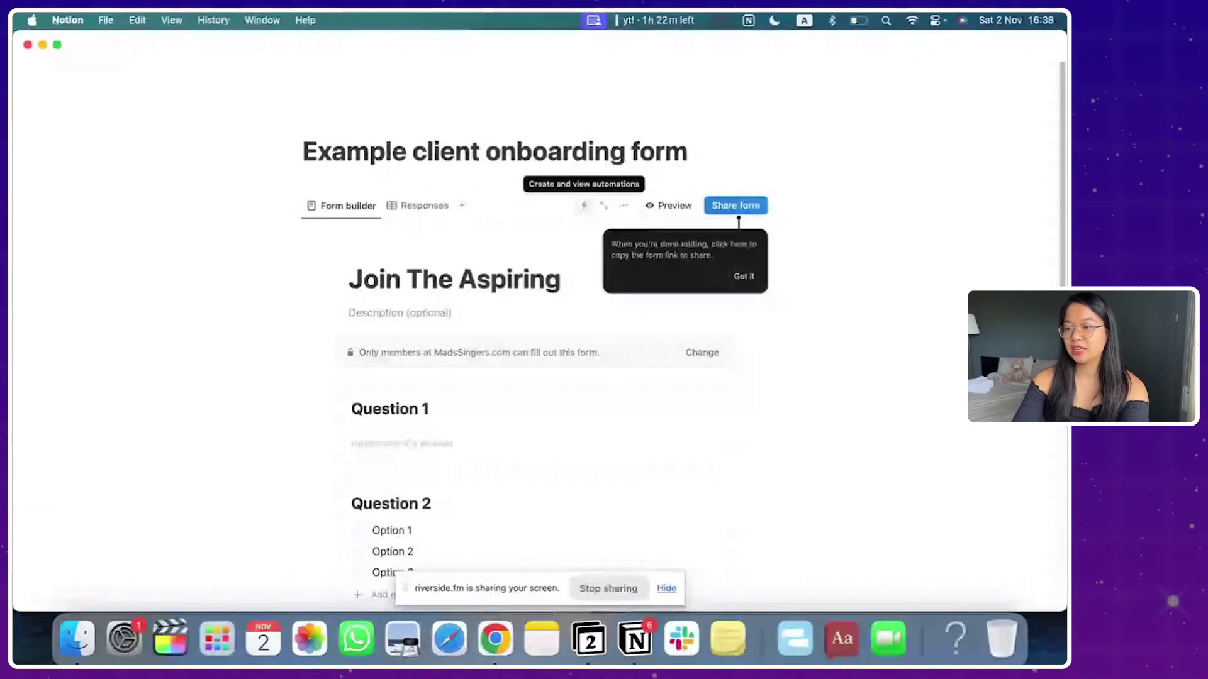
type(" CM")
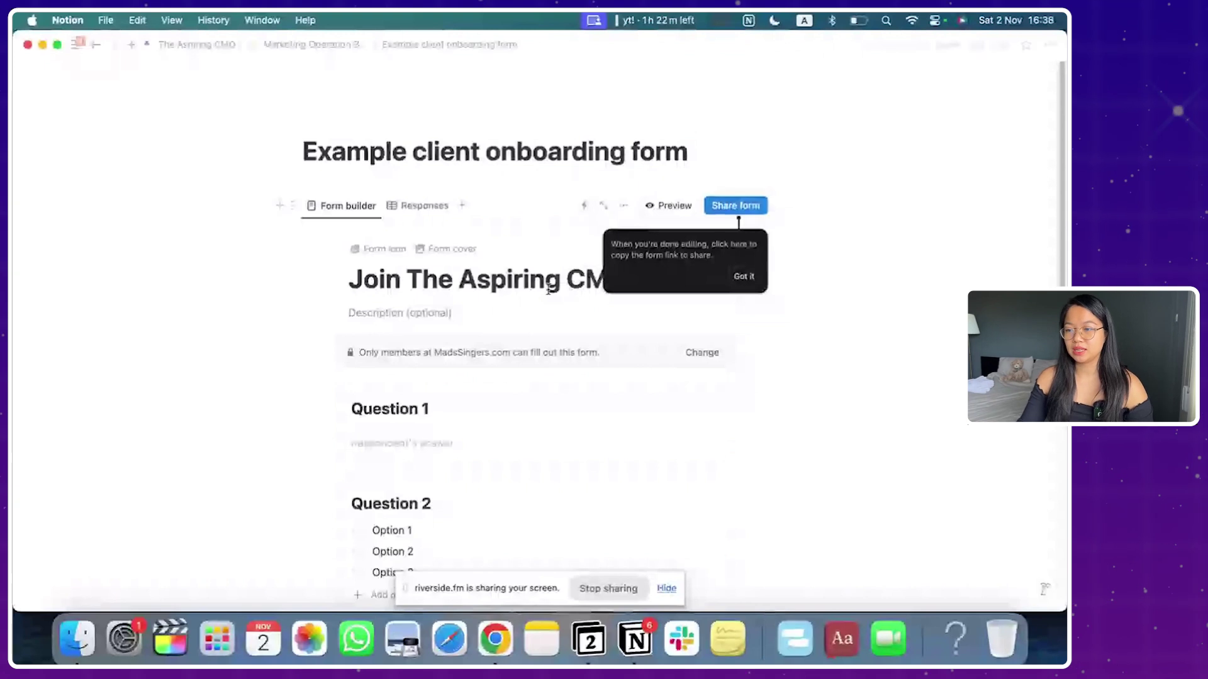
left_click(743, 277)
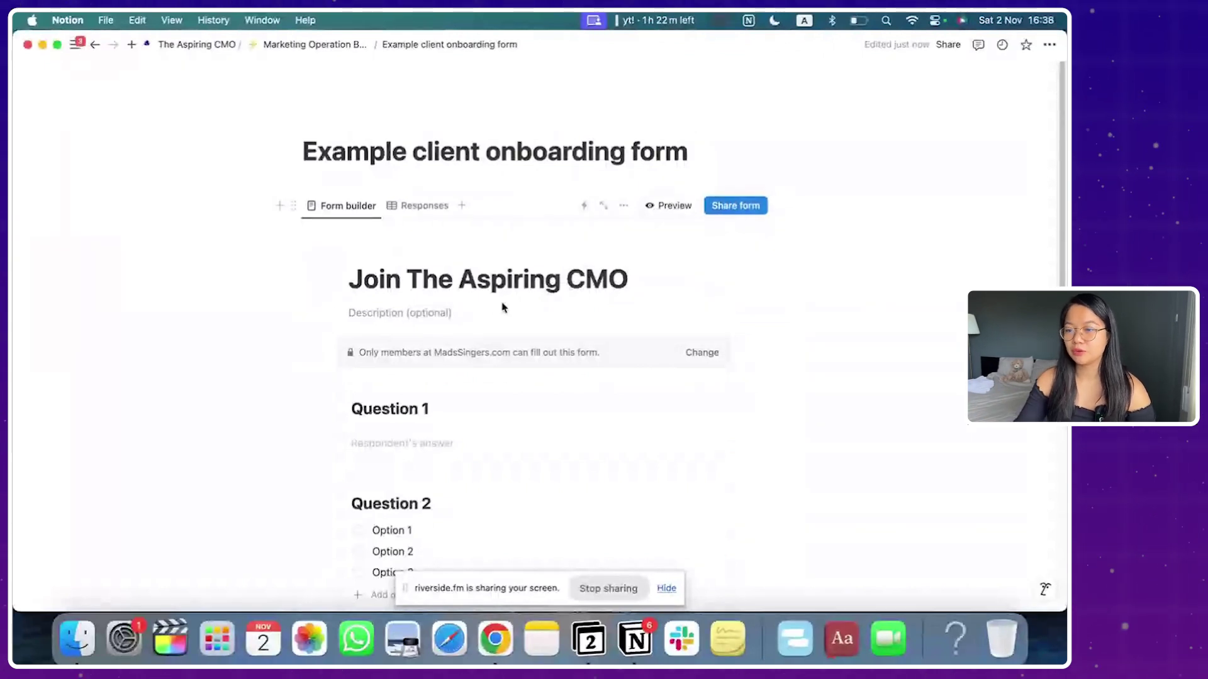
left_click(448, 308)
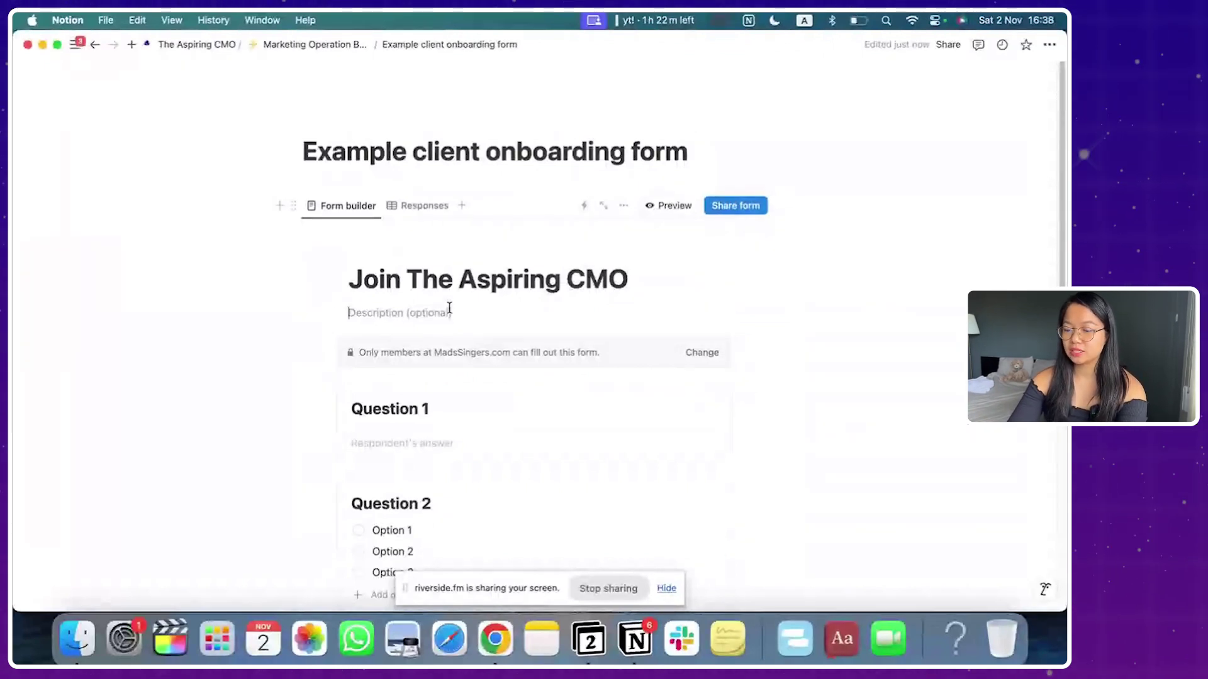
type("Description for new clients/le")
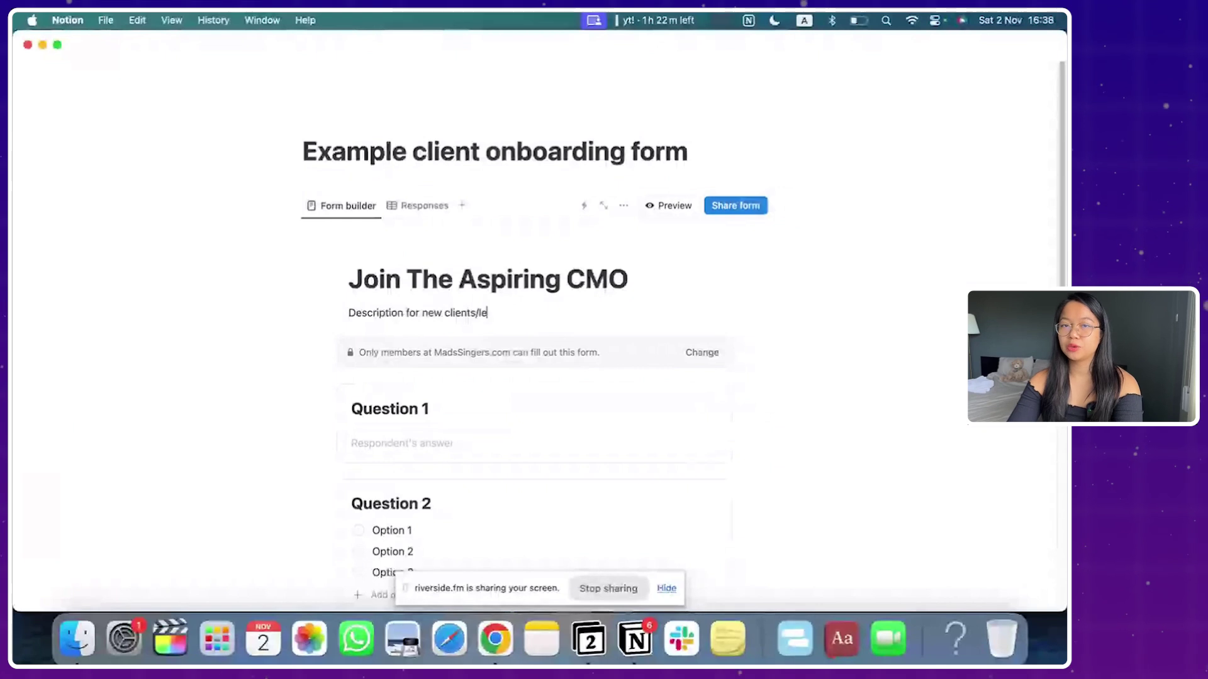
type("ads")
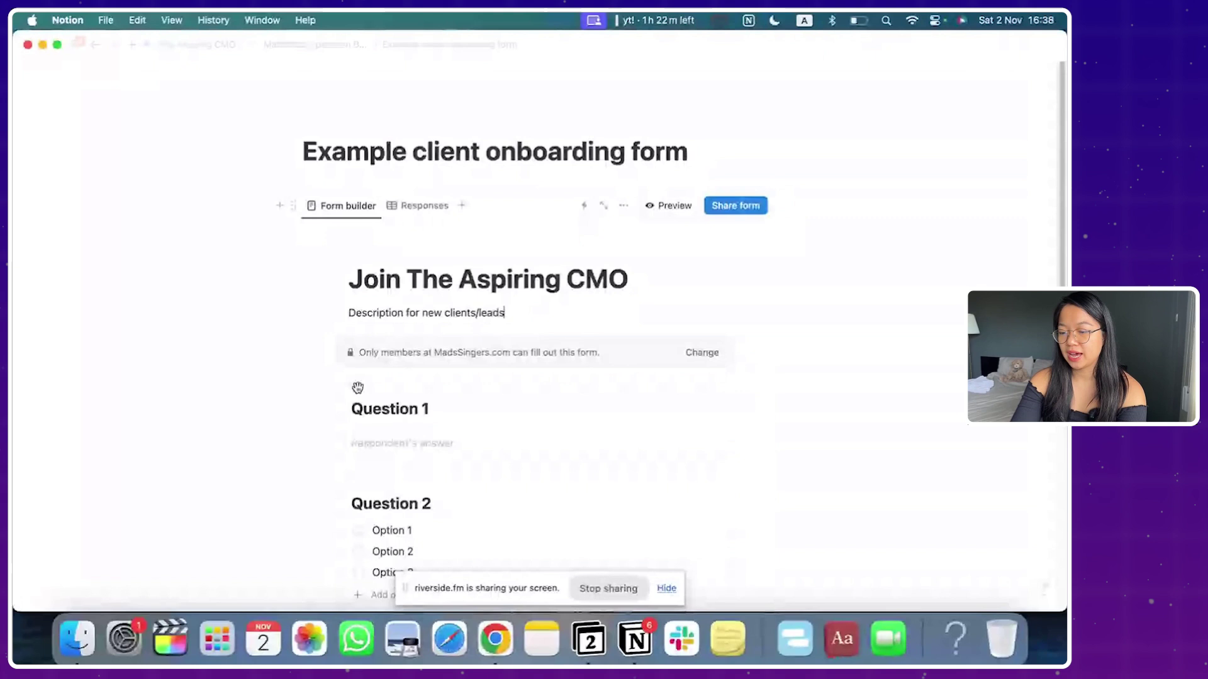
Step: Rename the first question 'Your Name' and make Question 2 required with a 'mail' description
double_click(418, 406)
type("Your Name")
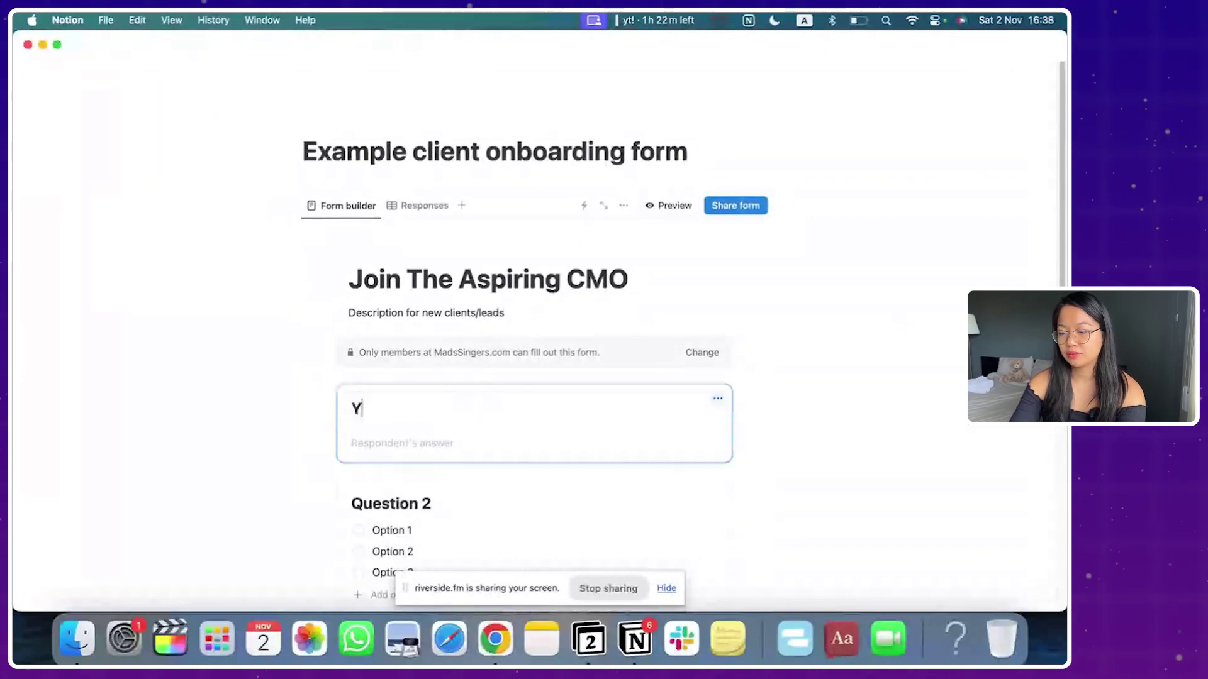
scroll(426, 393, "down", 3)
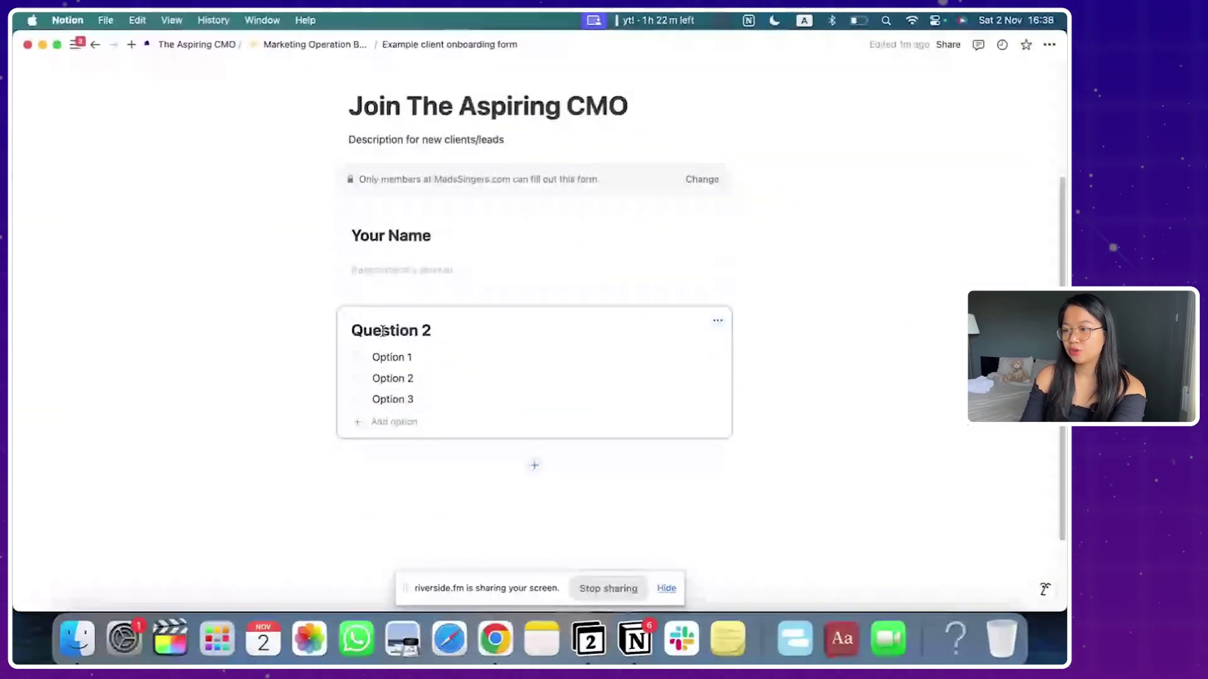
left_click(717, 320)
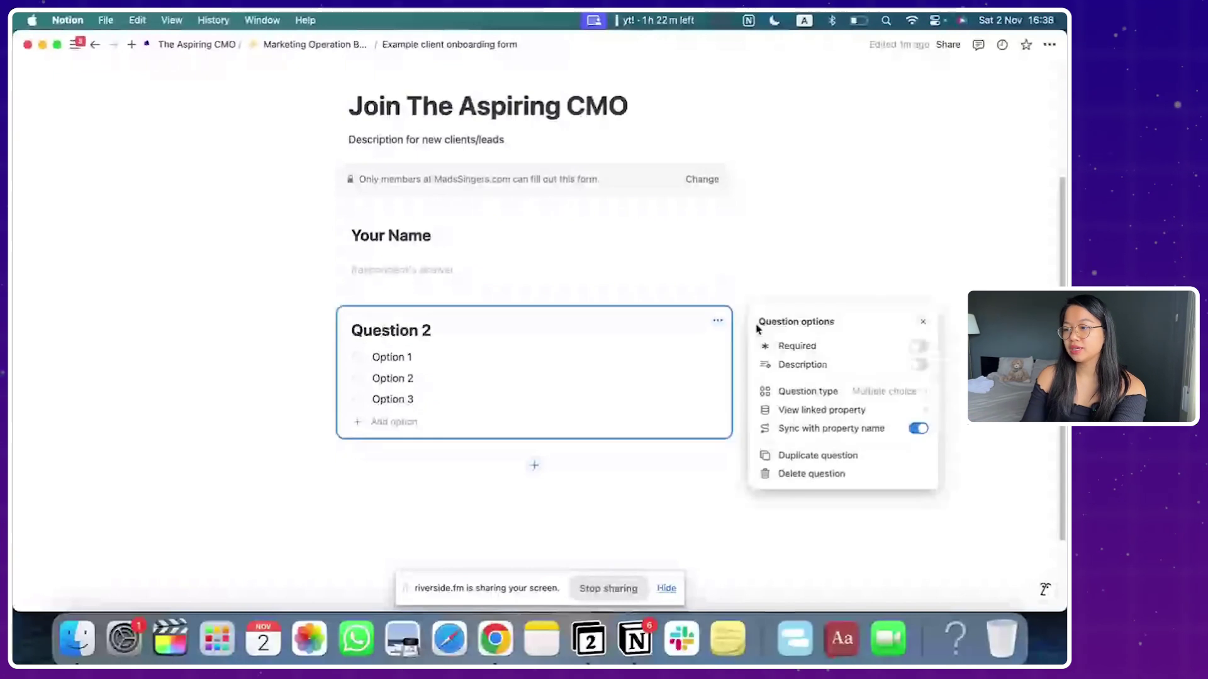
left_click(821, 347)
left_click(809, 364)
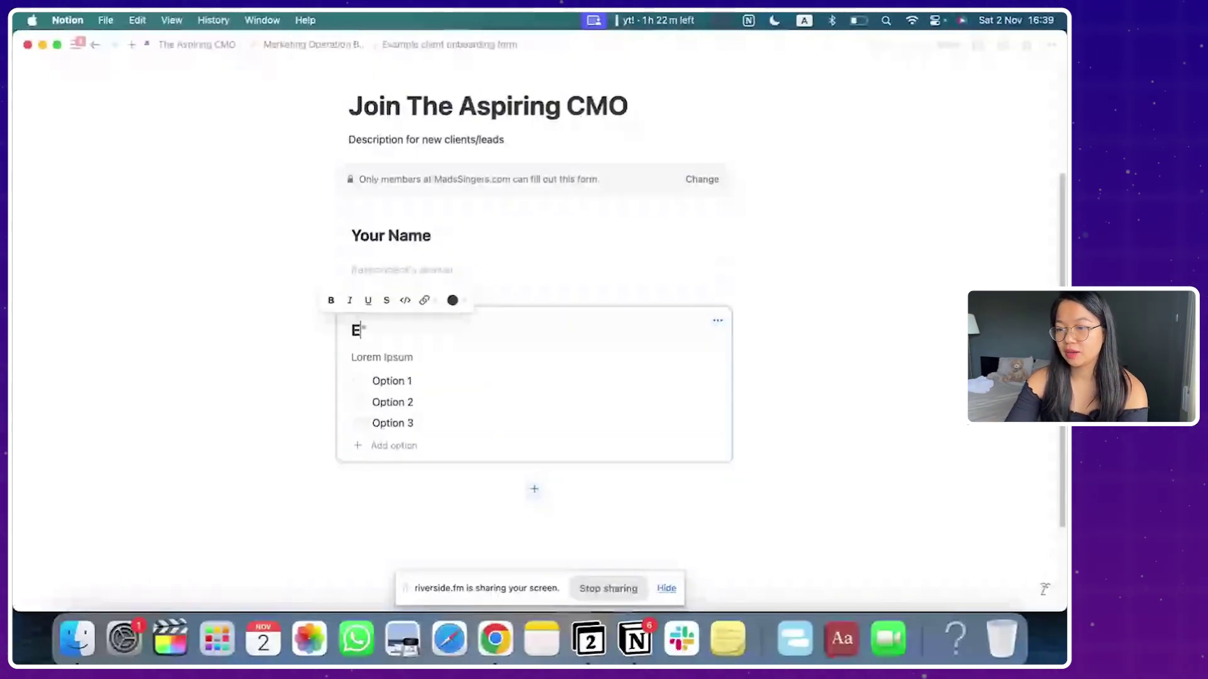
type("mail")
Step: Change the Email question to a text answer and make Your Name required
left_click(717, 320)
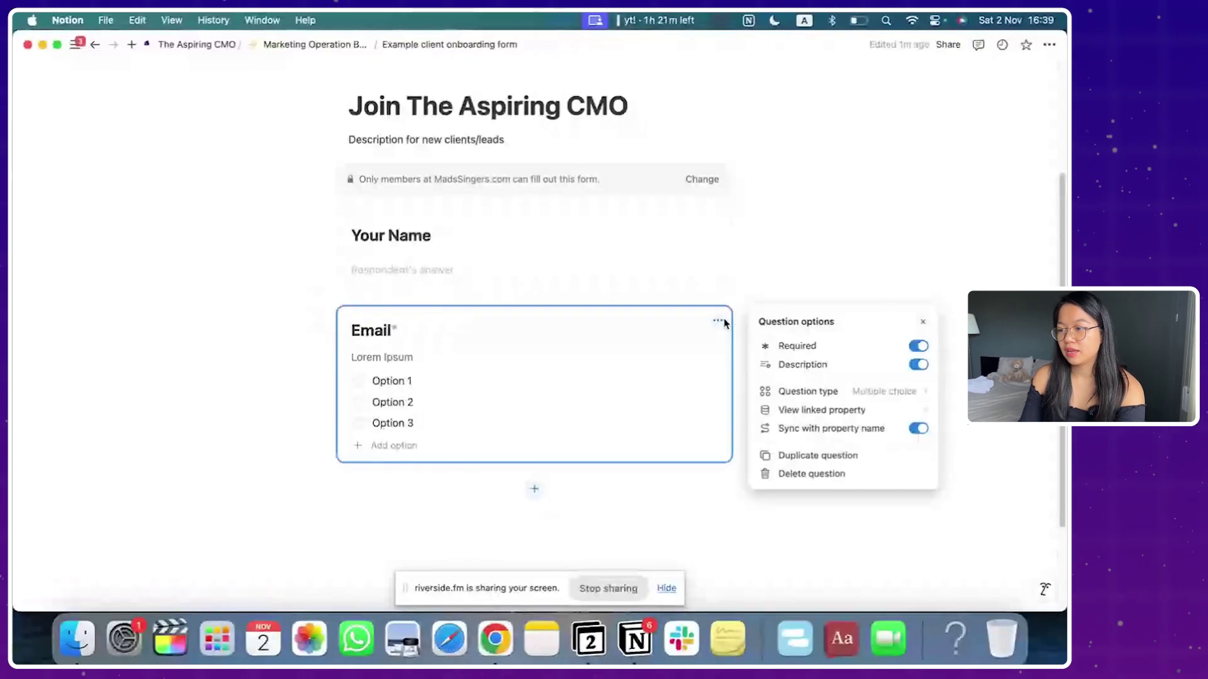
left_click(829, 392)
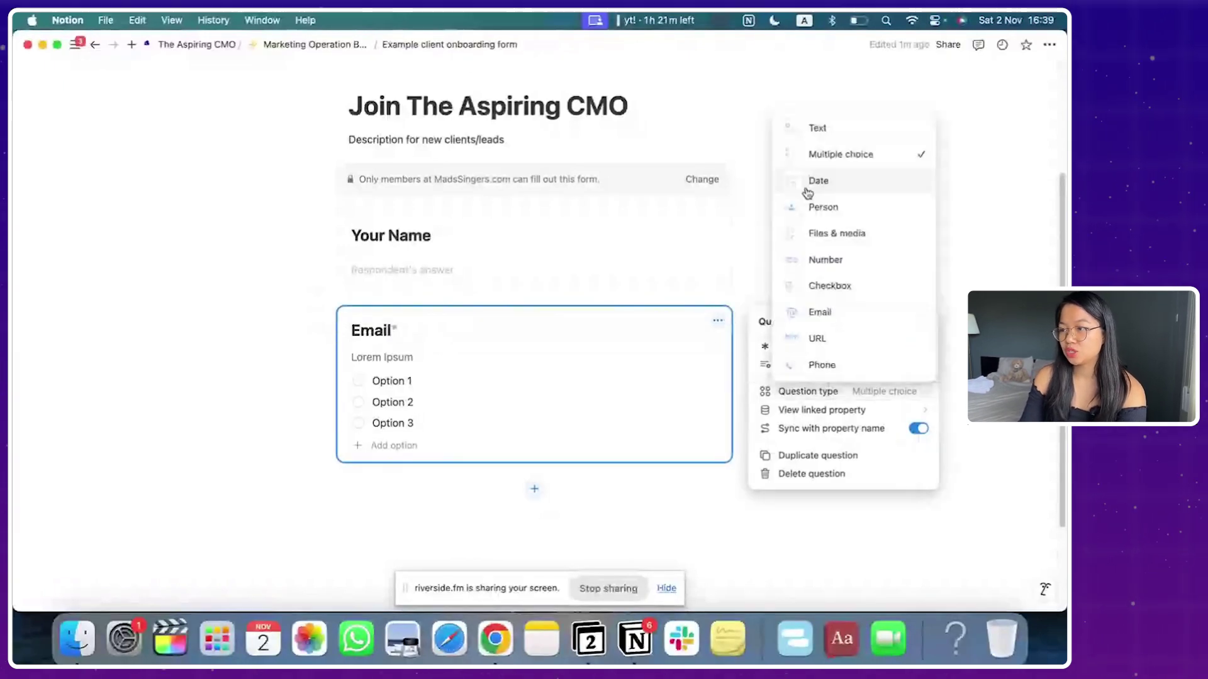
left_click(814, 127)
key("Escape")
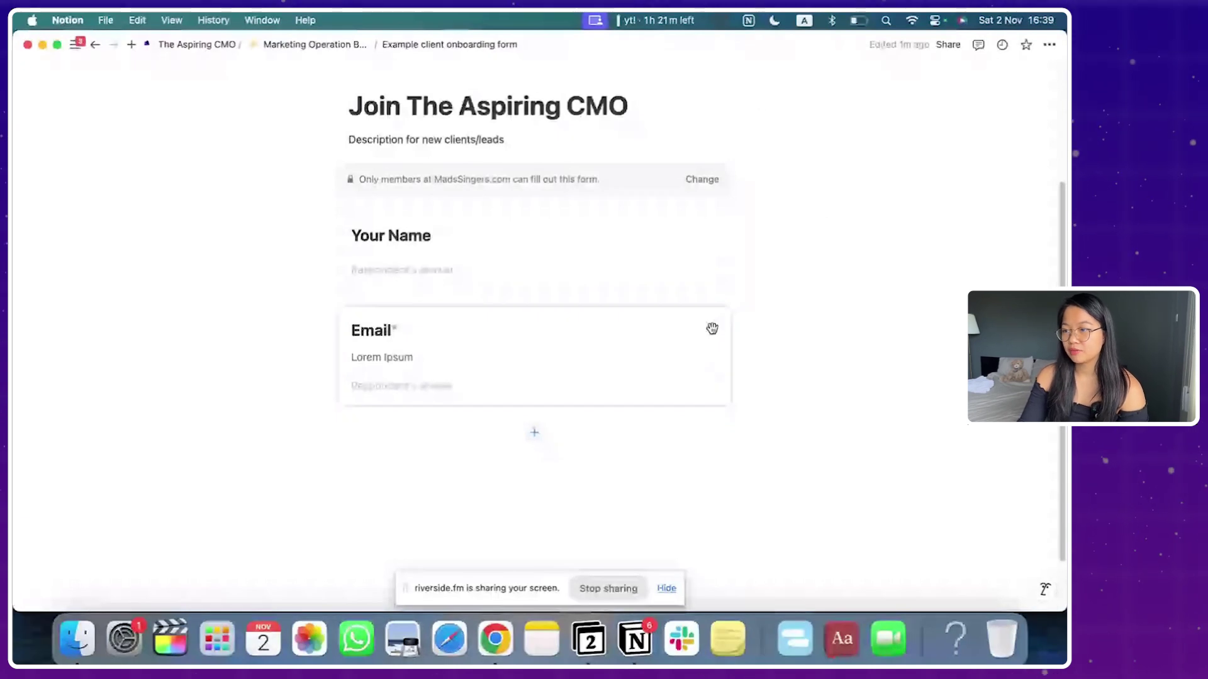
left_click(717, 234)
left_click(803, 256)
key("Escape")
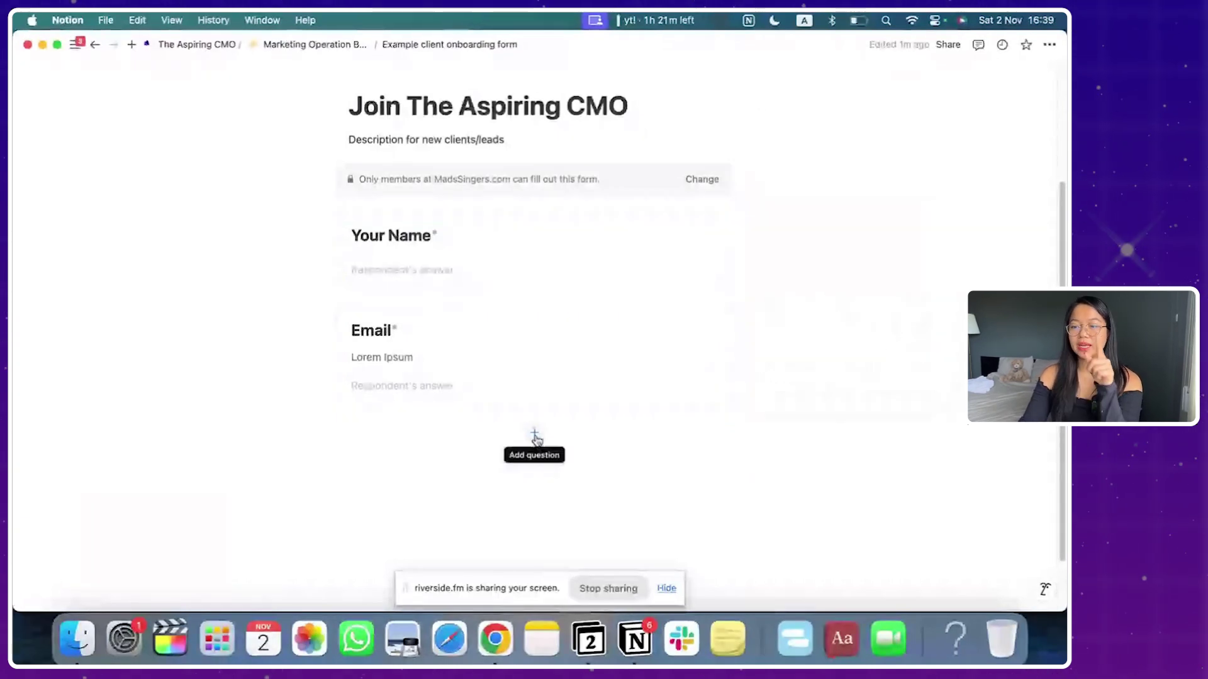
Step: Add a 'Brand Guide' file upload question described 'If you do not have one please leave this empty'
left_click(535, 436)
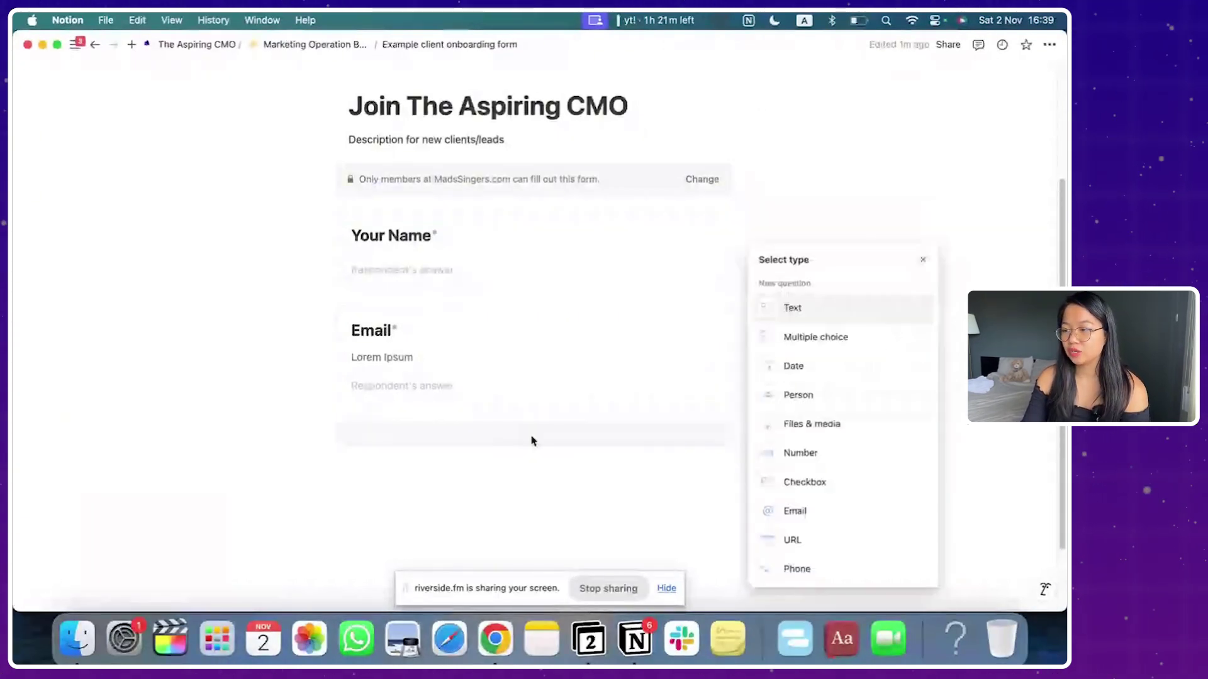
left_click(799, 425)
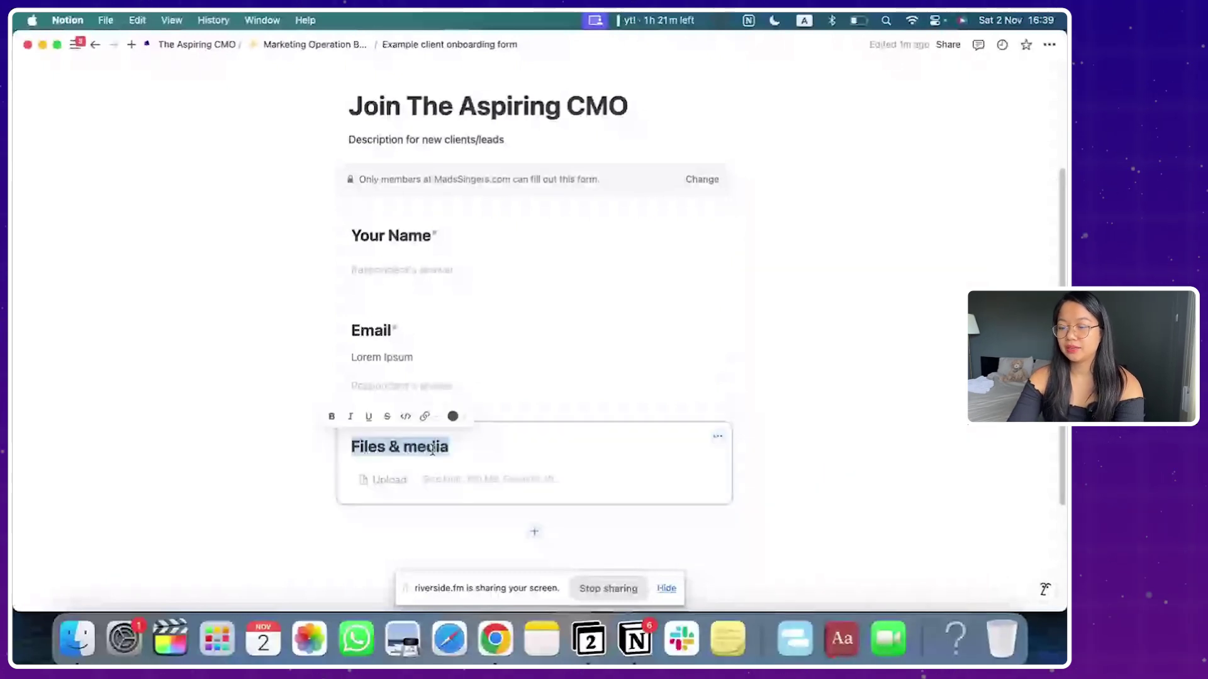
type("Brand Guide")
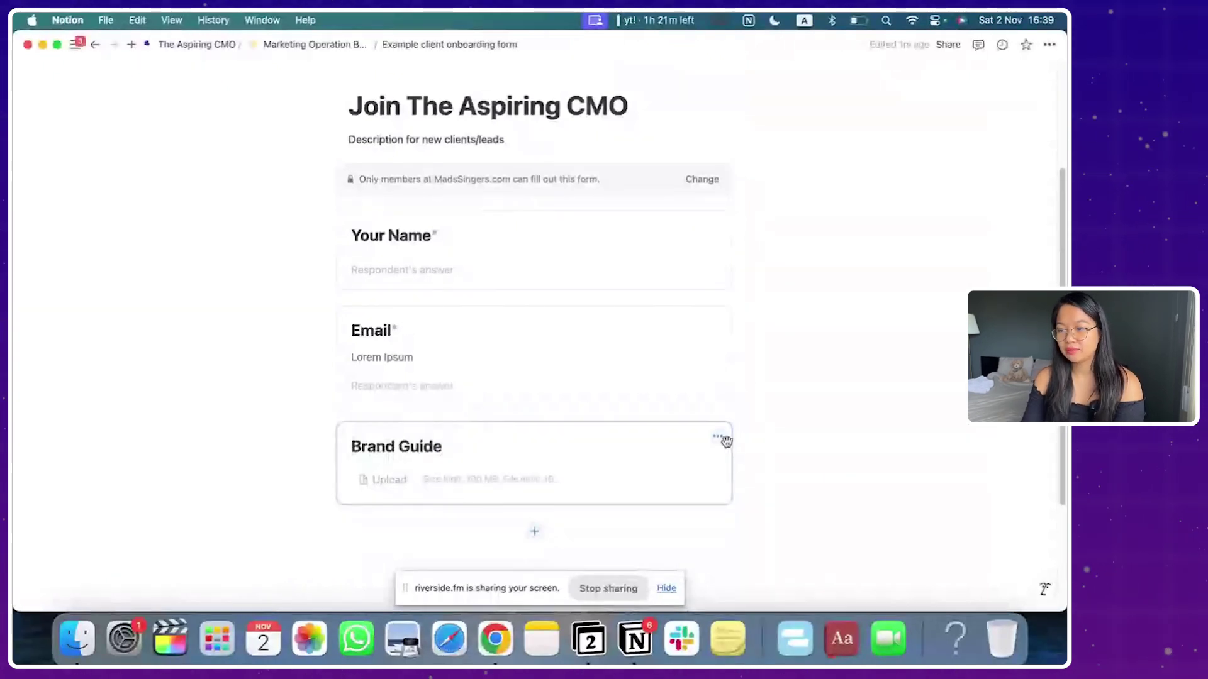
left_click(718, 437)
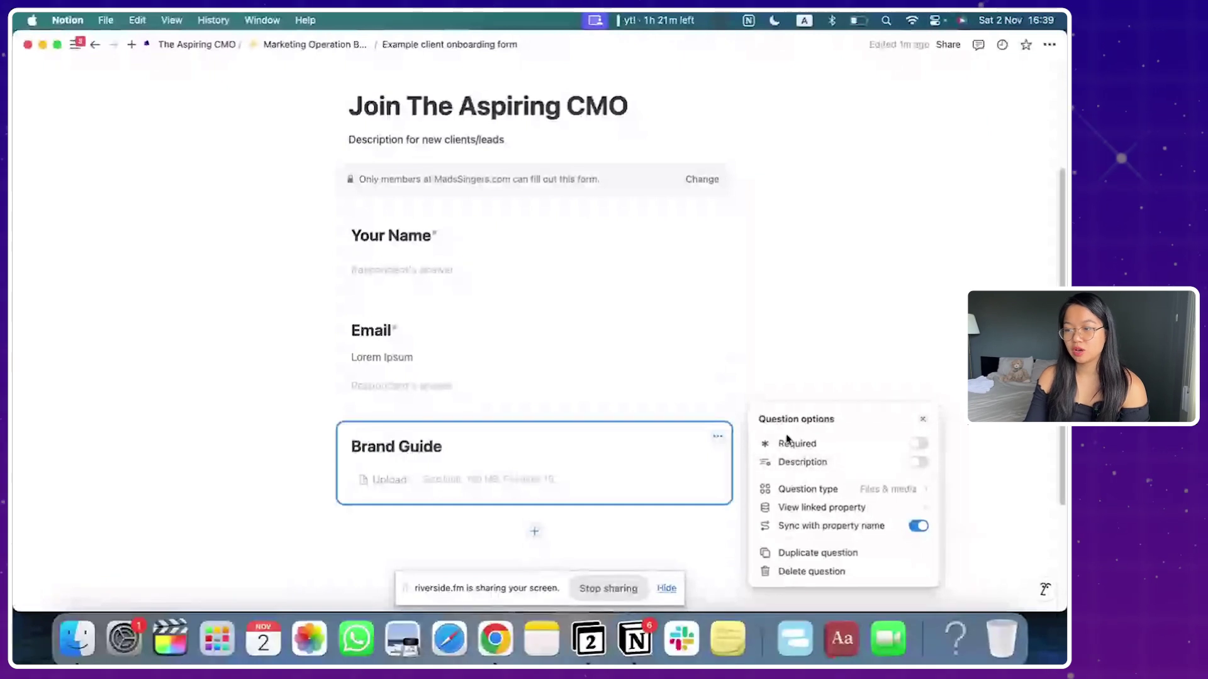
left_click(461, 458)
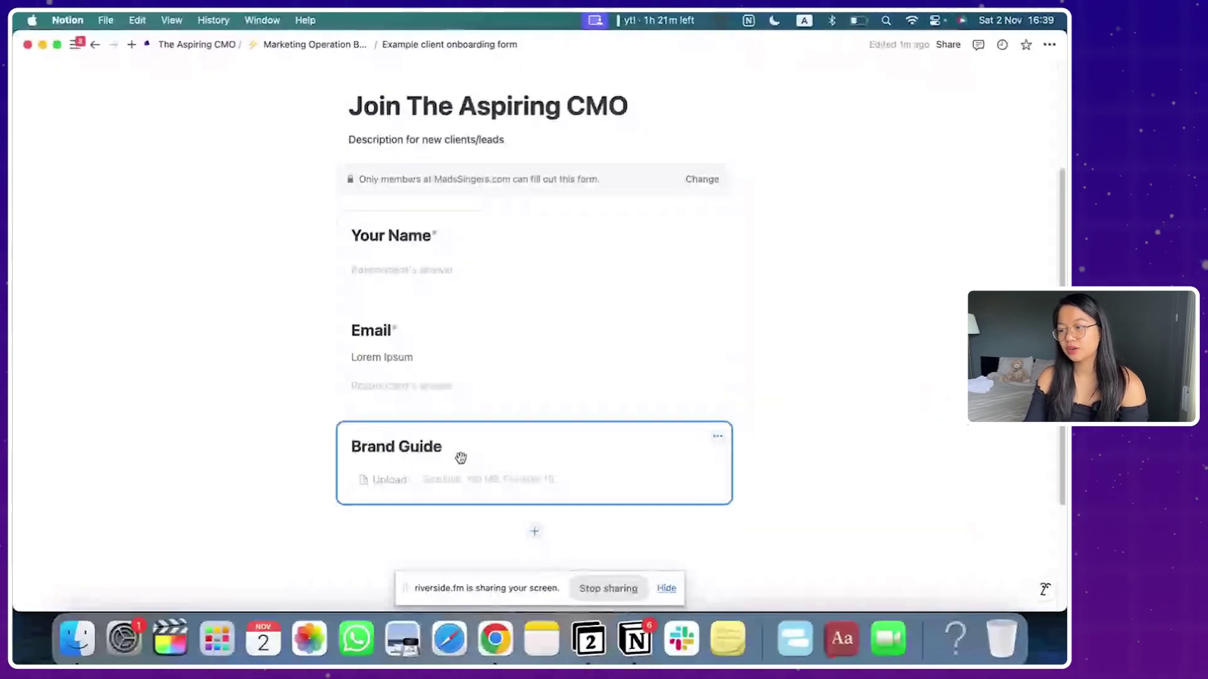
left_click(718, 436)
left_click(802, 463)
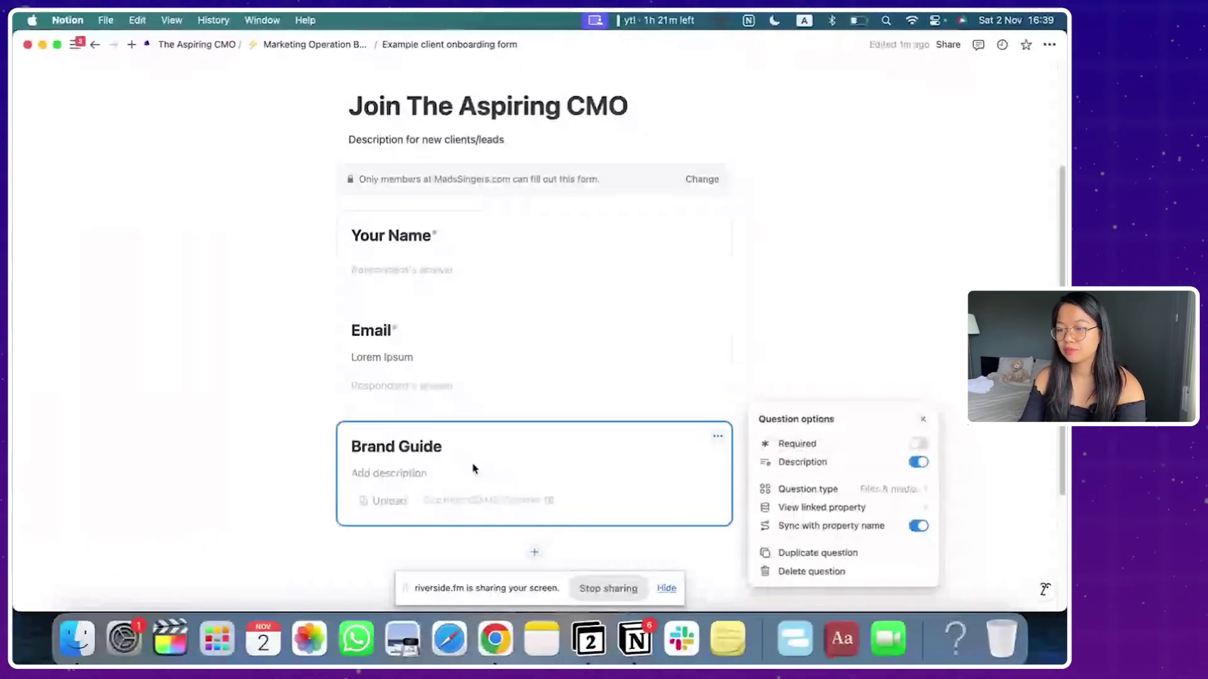
left_click(473, 469)
type("If you")
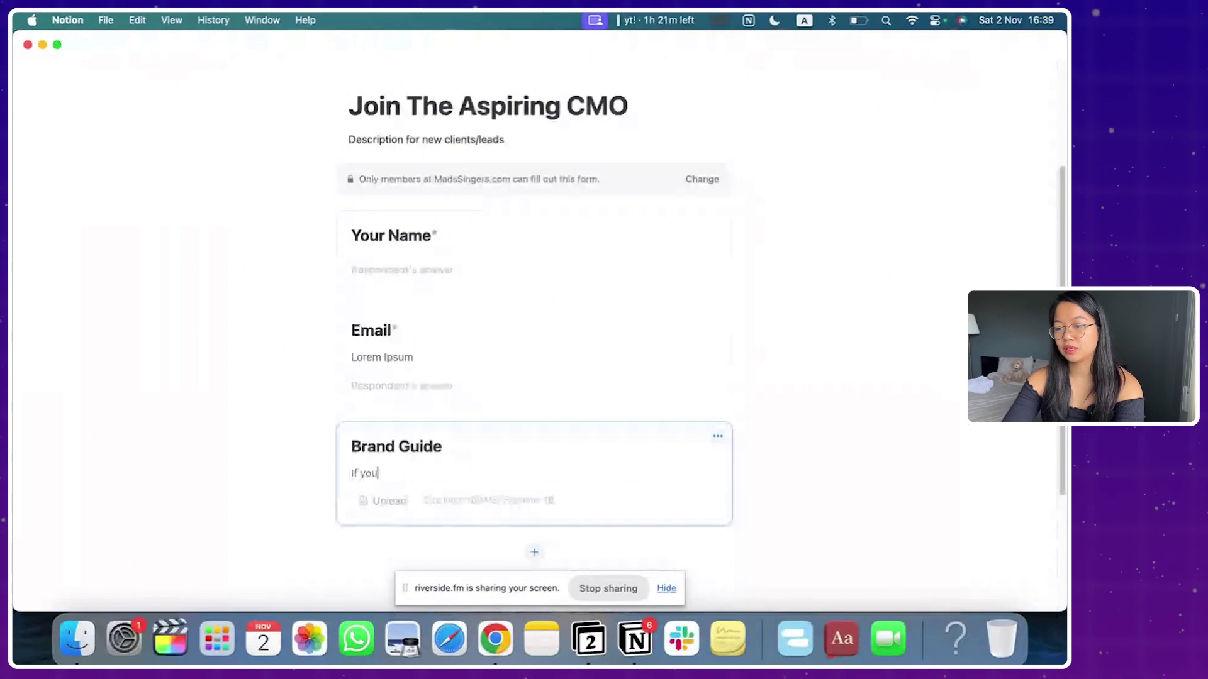
type(" do not h")
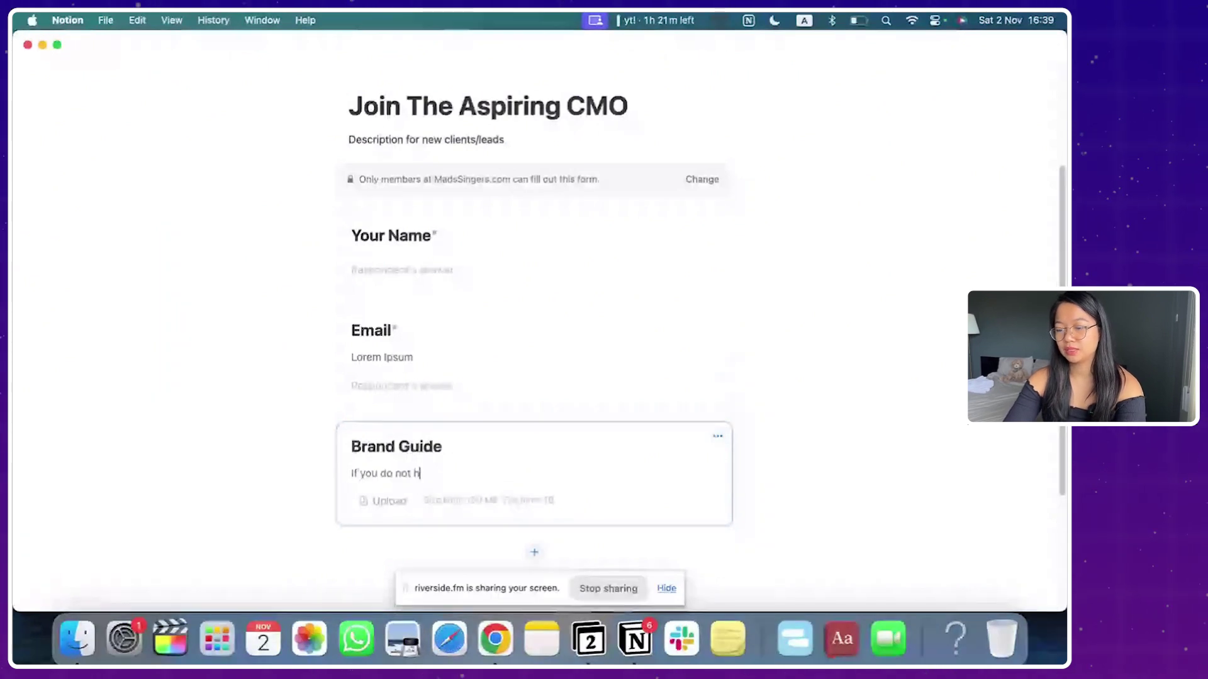
type("ave one please leave th")
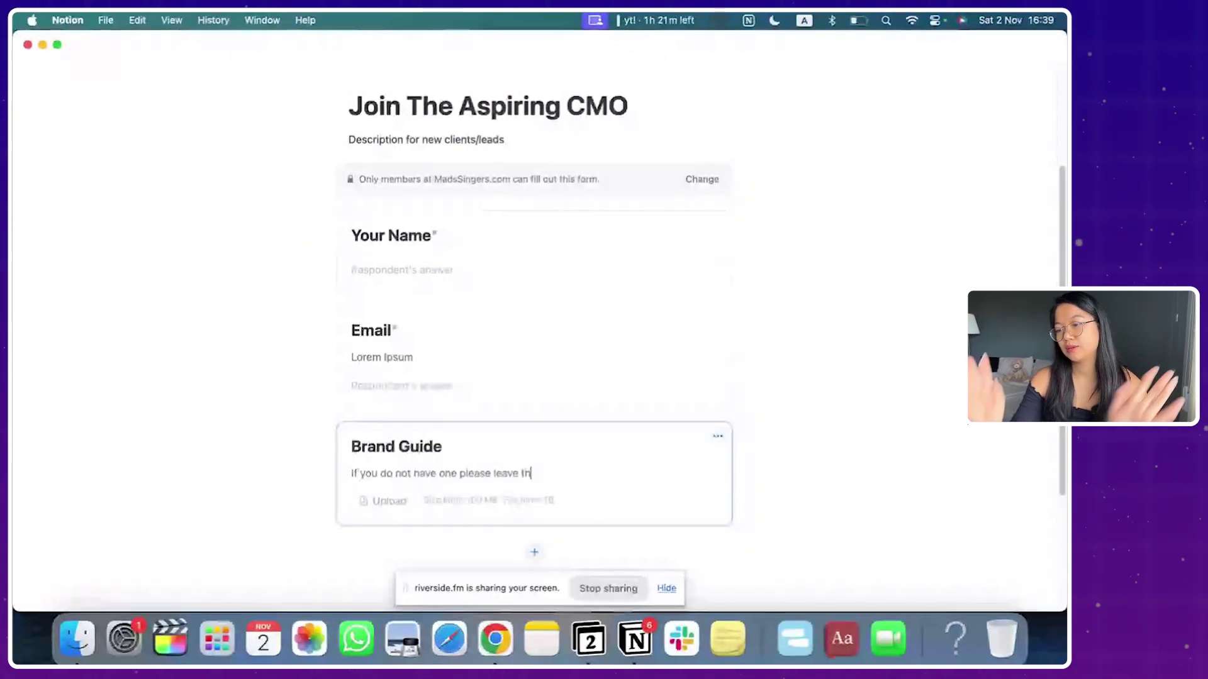
type("is empty")
Step: Add a multiple-choice 'What service are you interested in?' question with four pasted options
left_click(534, 552)
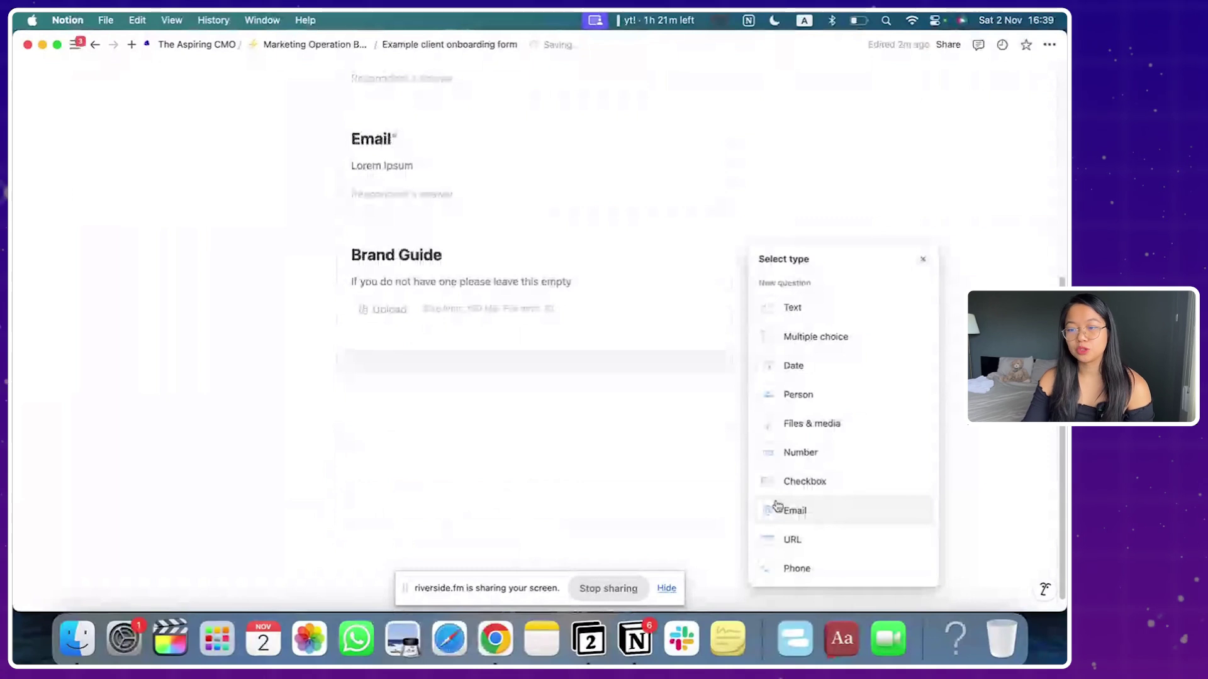
left_click(804, 481)
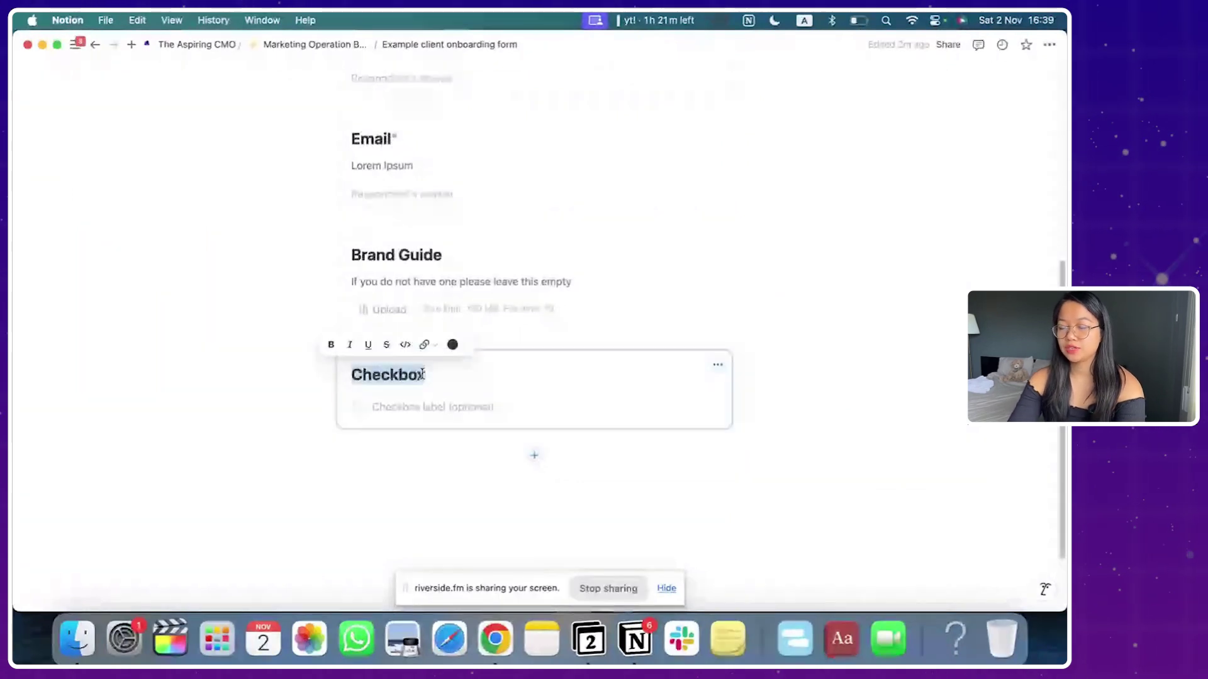
type("What")
type("service are you interested in?")
left_click(717, 366)
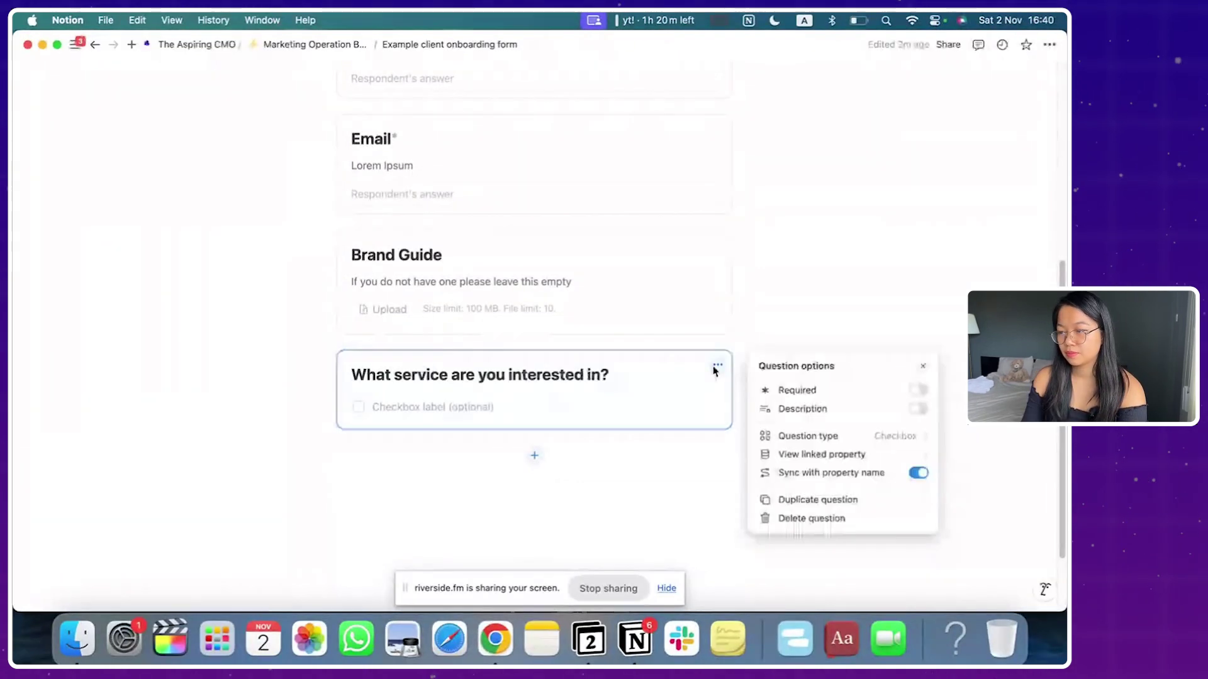
left_click(794, 438)
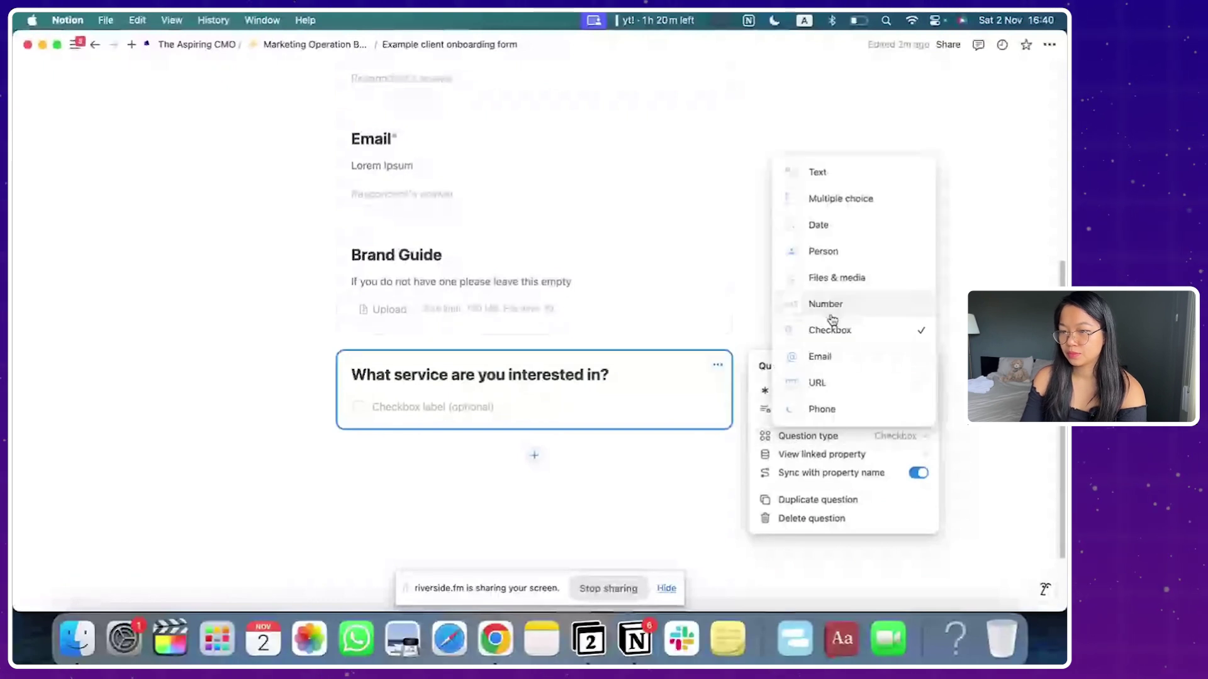
left_click(821, 200)
left_click(405, 426)
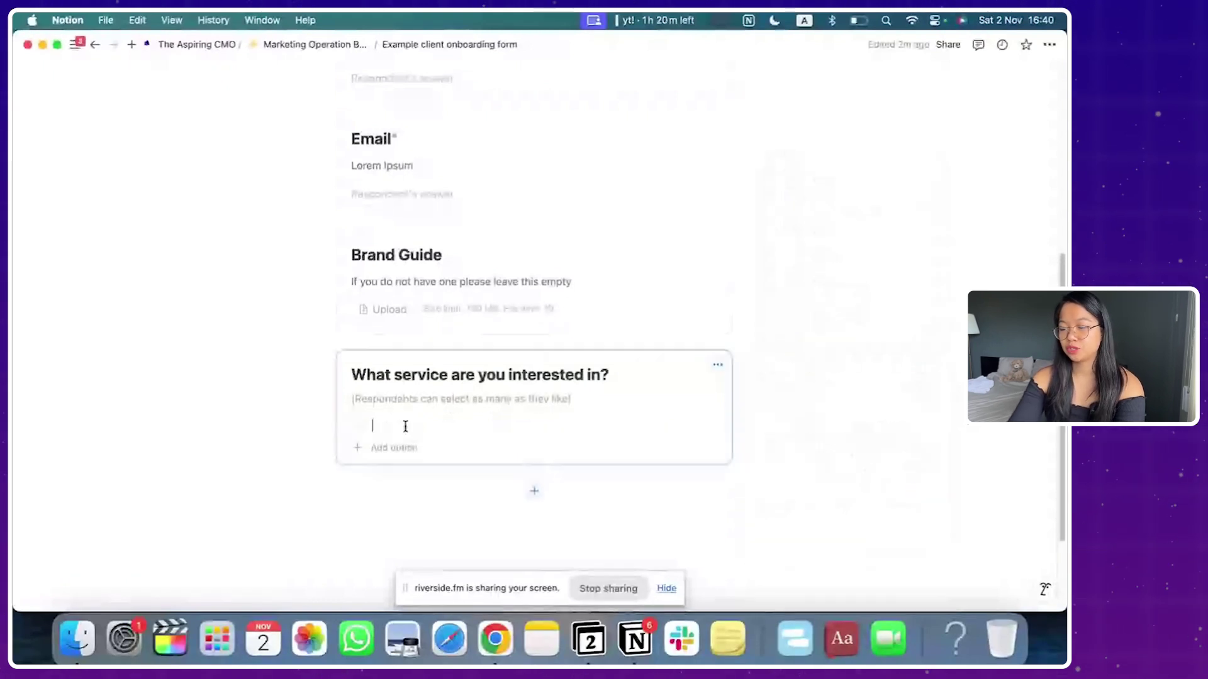
type("Podcast Management Project Management Social Media Email")
Step: Add a 'when is the earliest time to start the campaign?' single-answer question
left_click(532, 549)
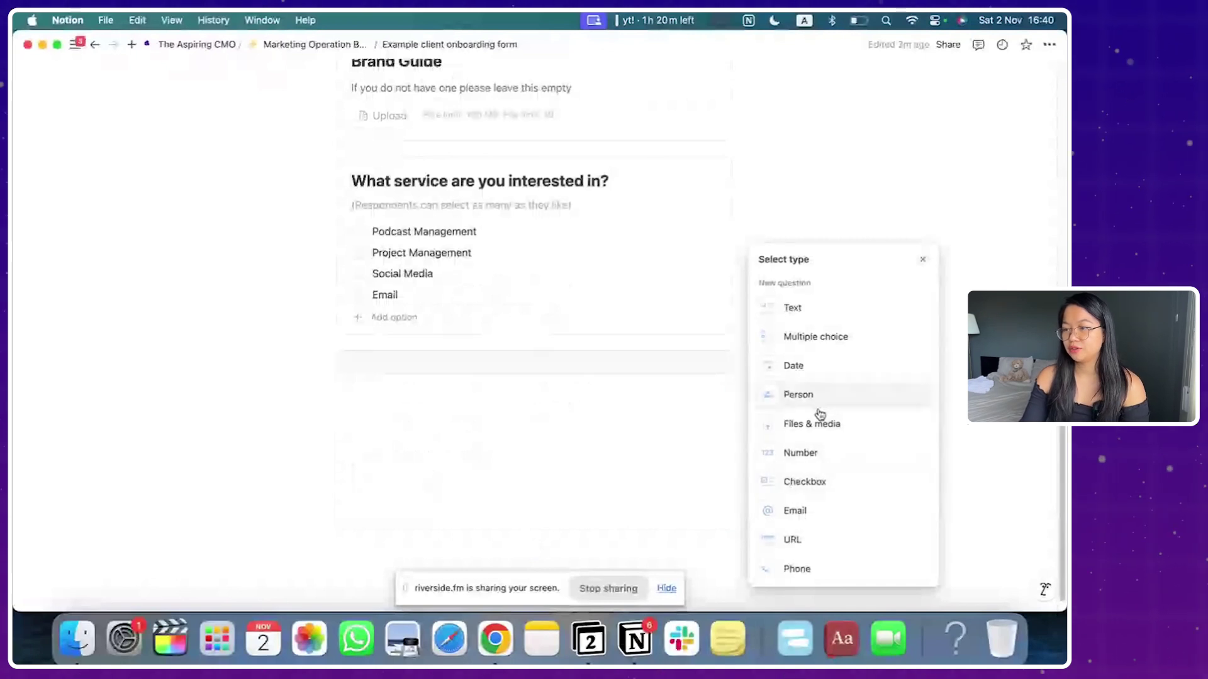
left_click(815, 336)
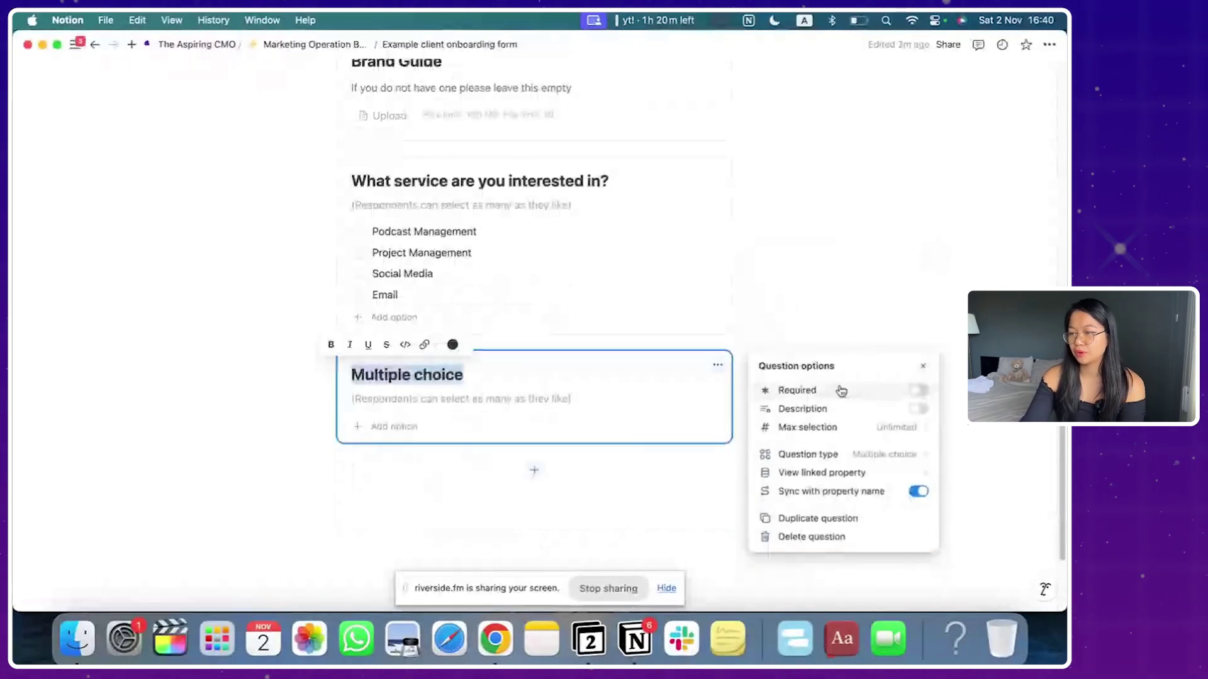
left_click(809, 454)
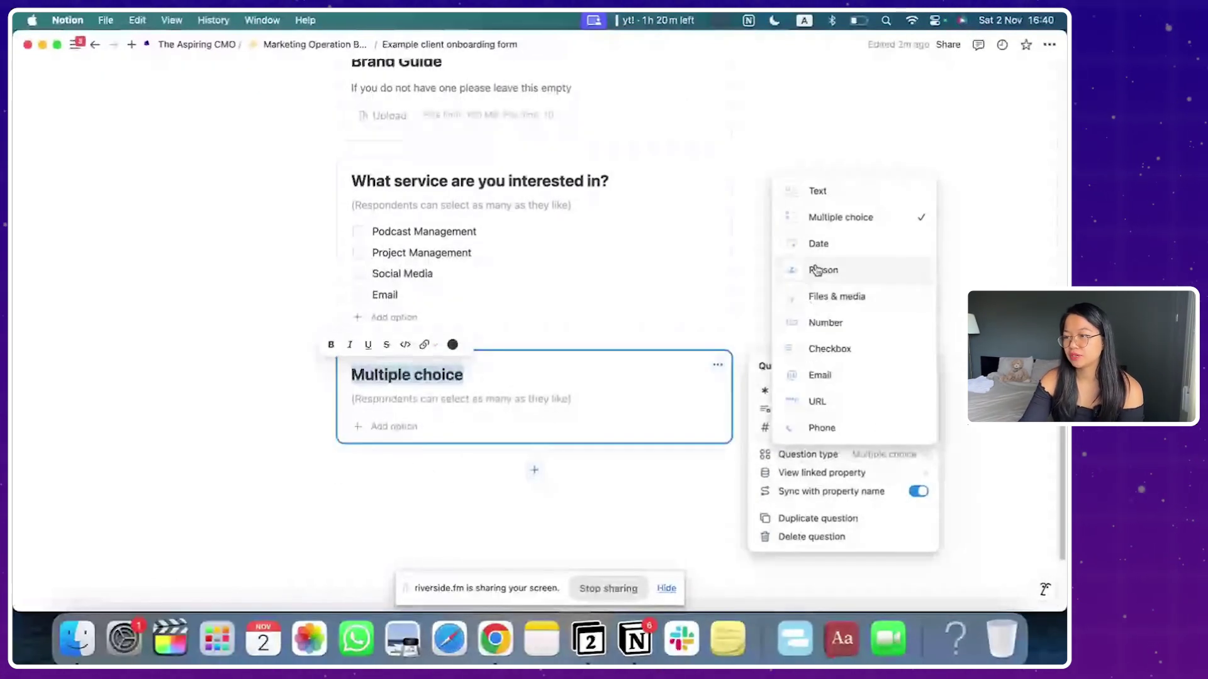
left_click(817, 322)
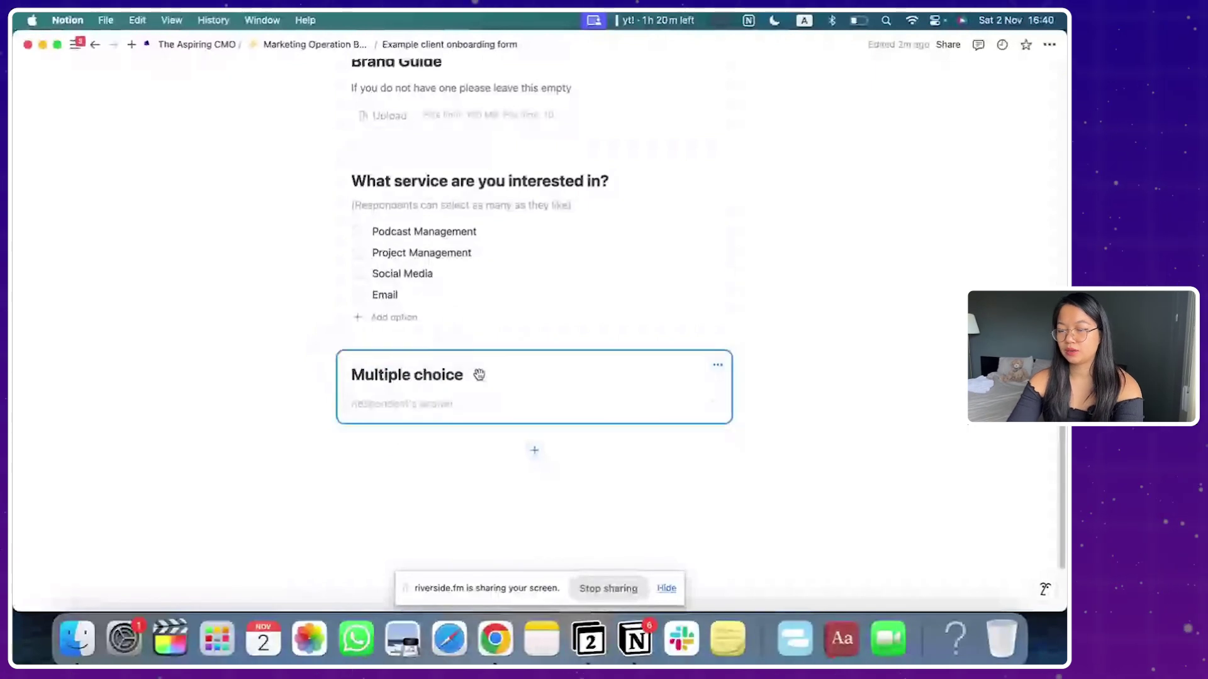
type("when is the earlie")
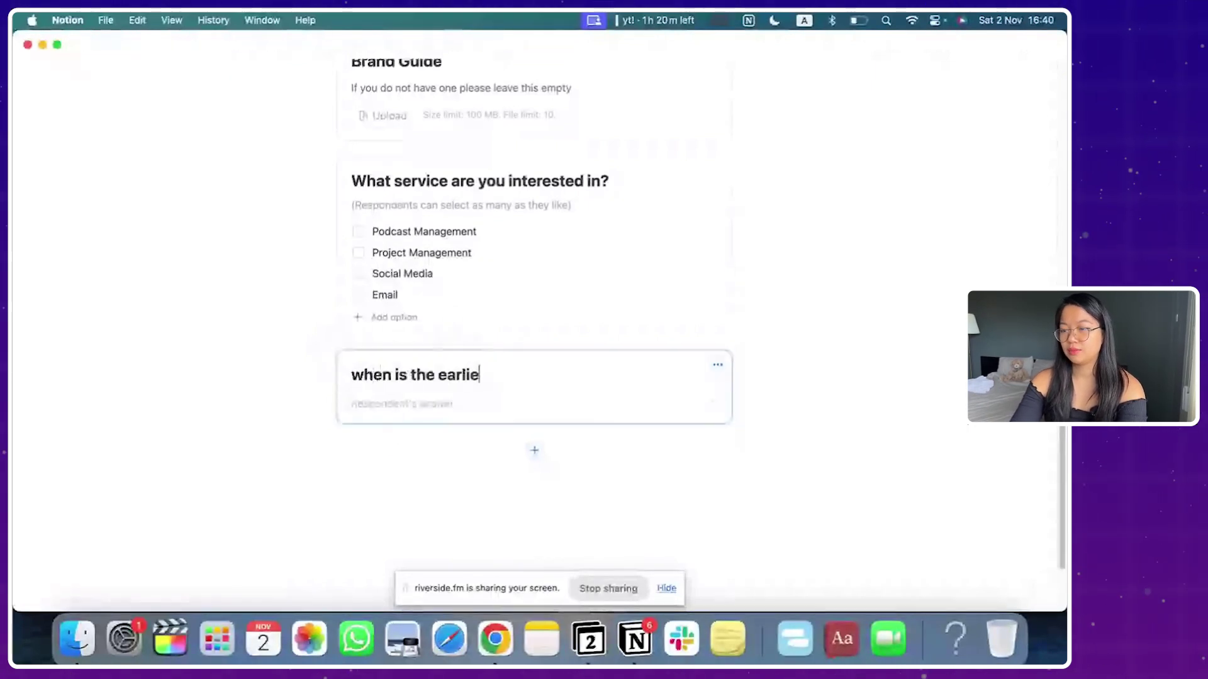
type("st time to start")
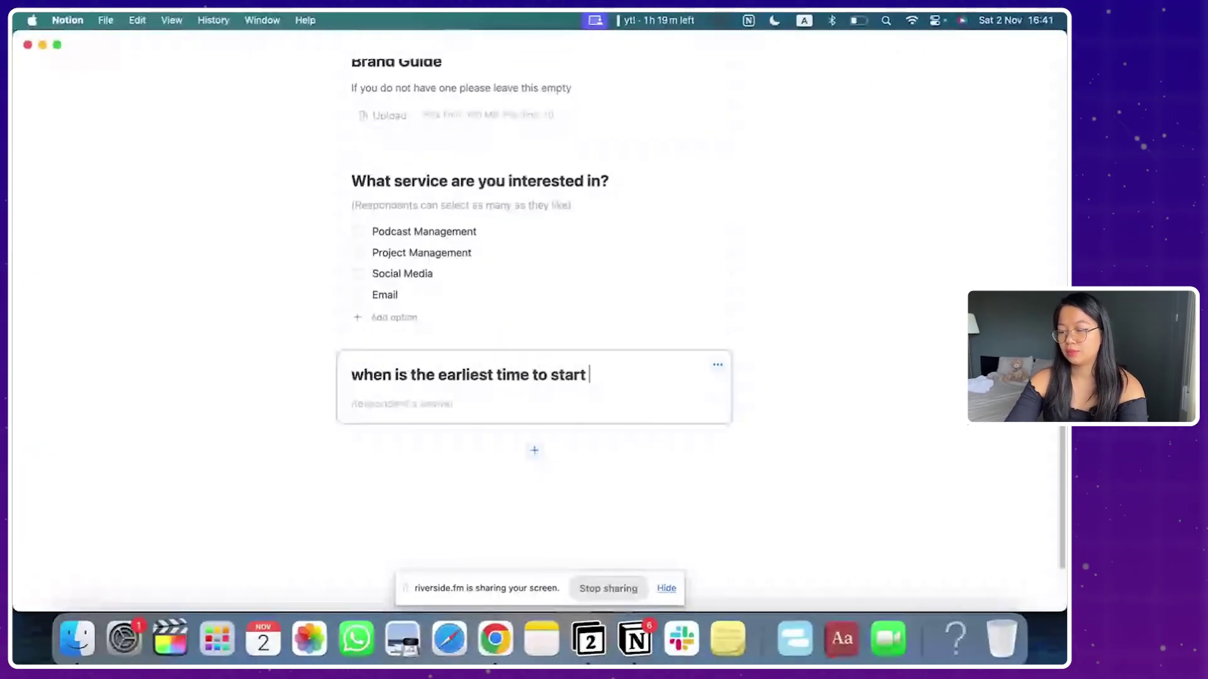
type(" the campaign?")
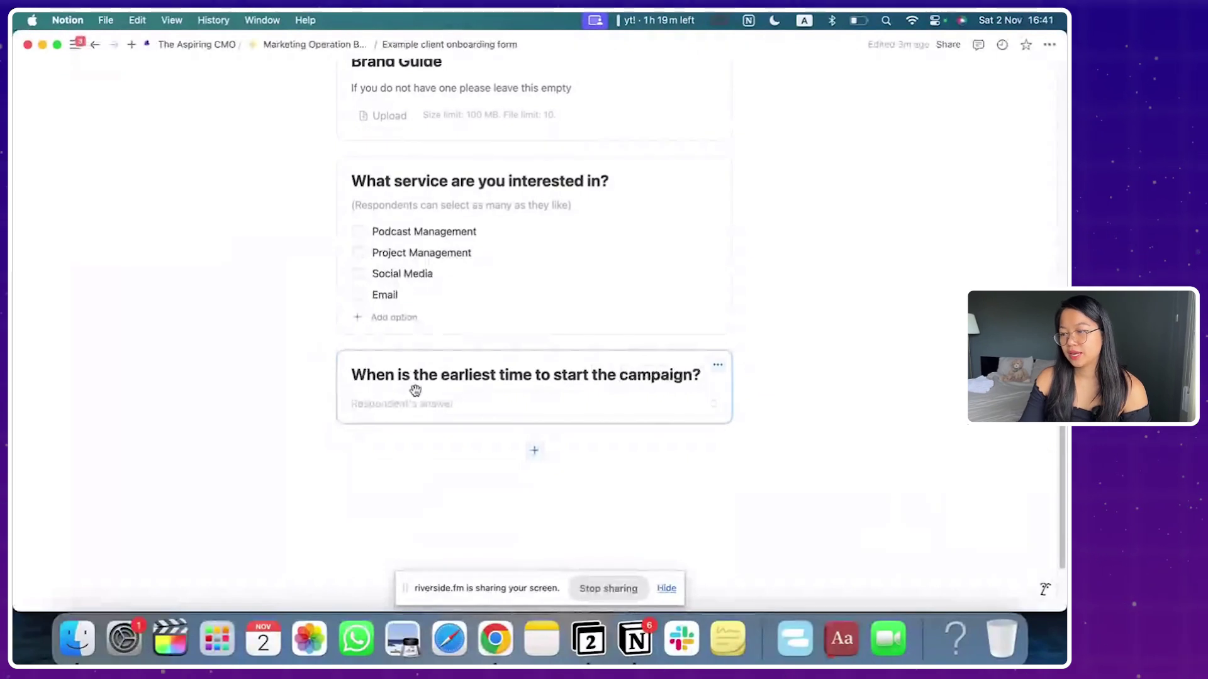
left_click(718, 365)
left_click(475, 462)
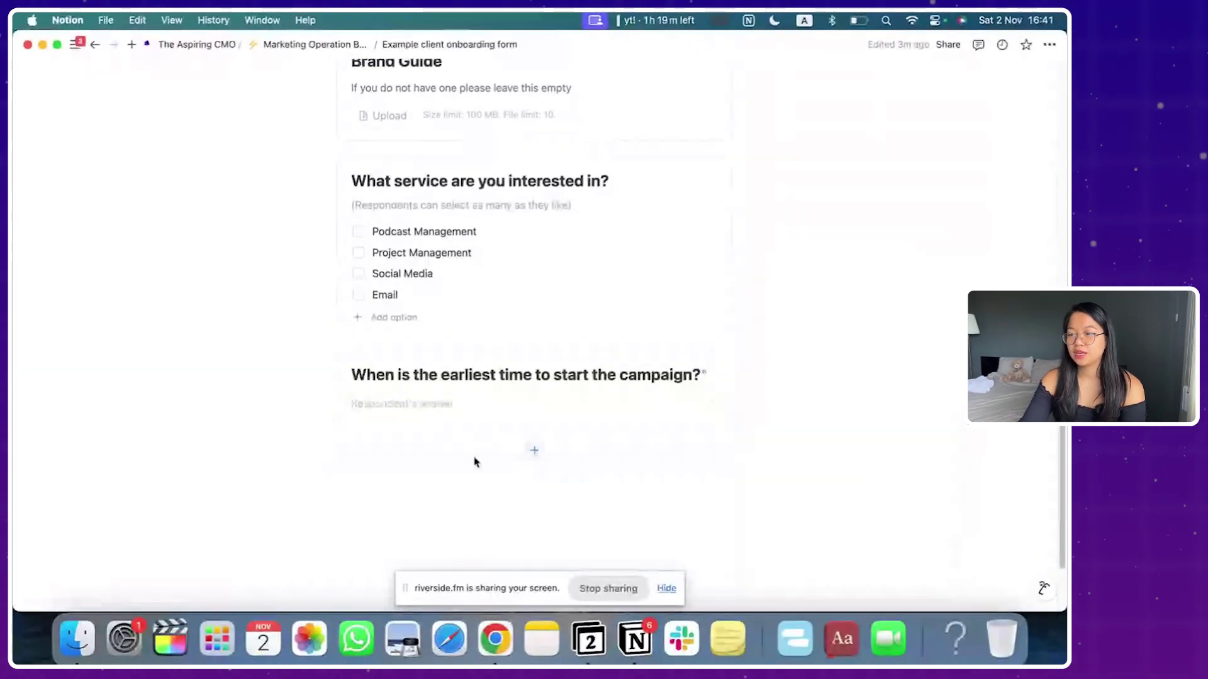
Step: Add a URL question titled 'Your website'
left_click(534, 450)
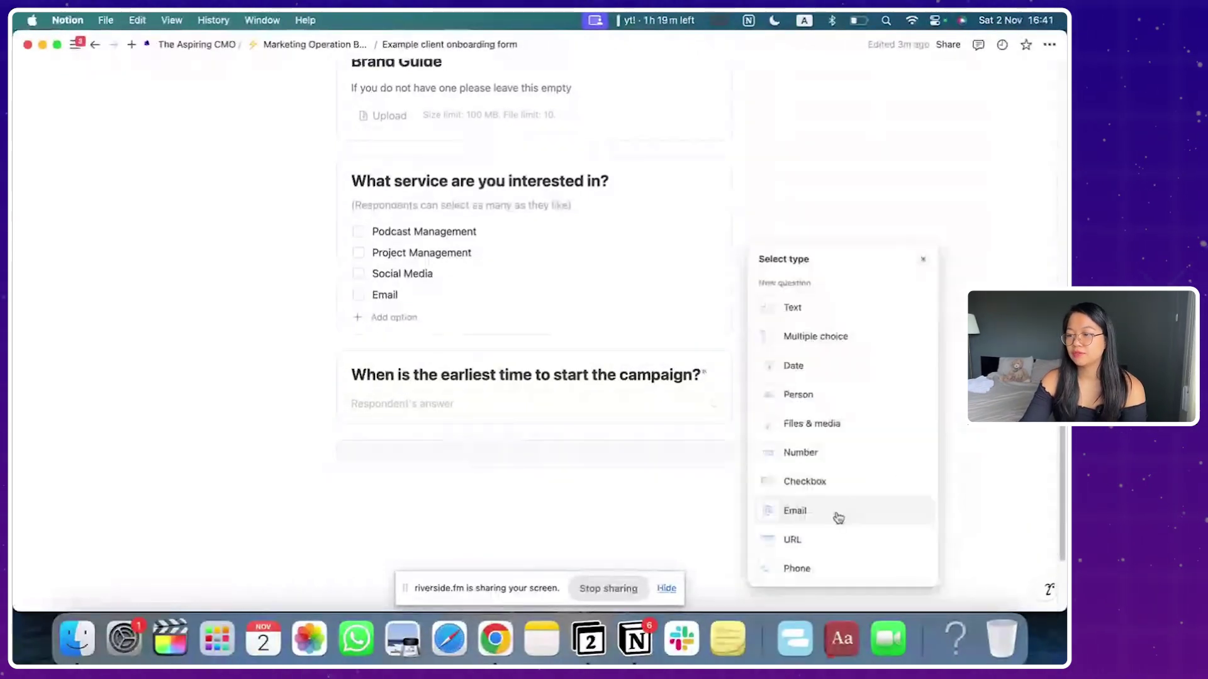
left_click(767, 539)
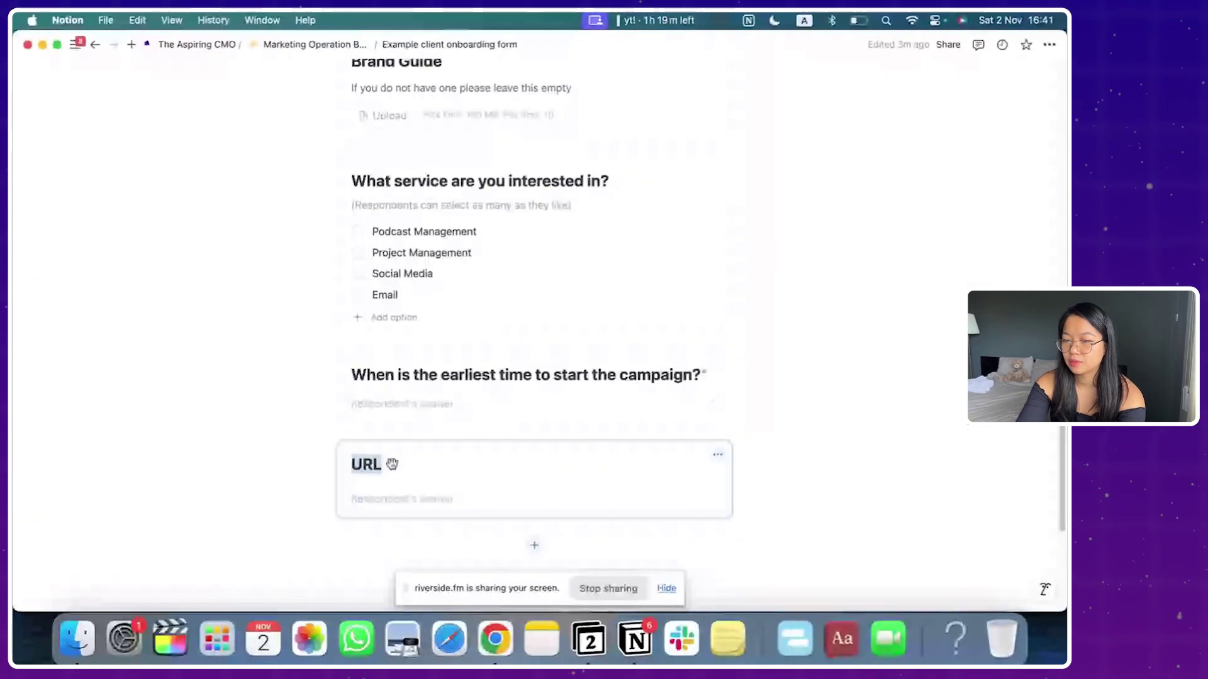
type("Your website")
left_click(534, 545)
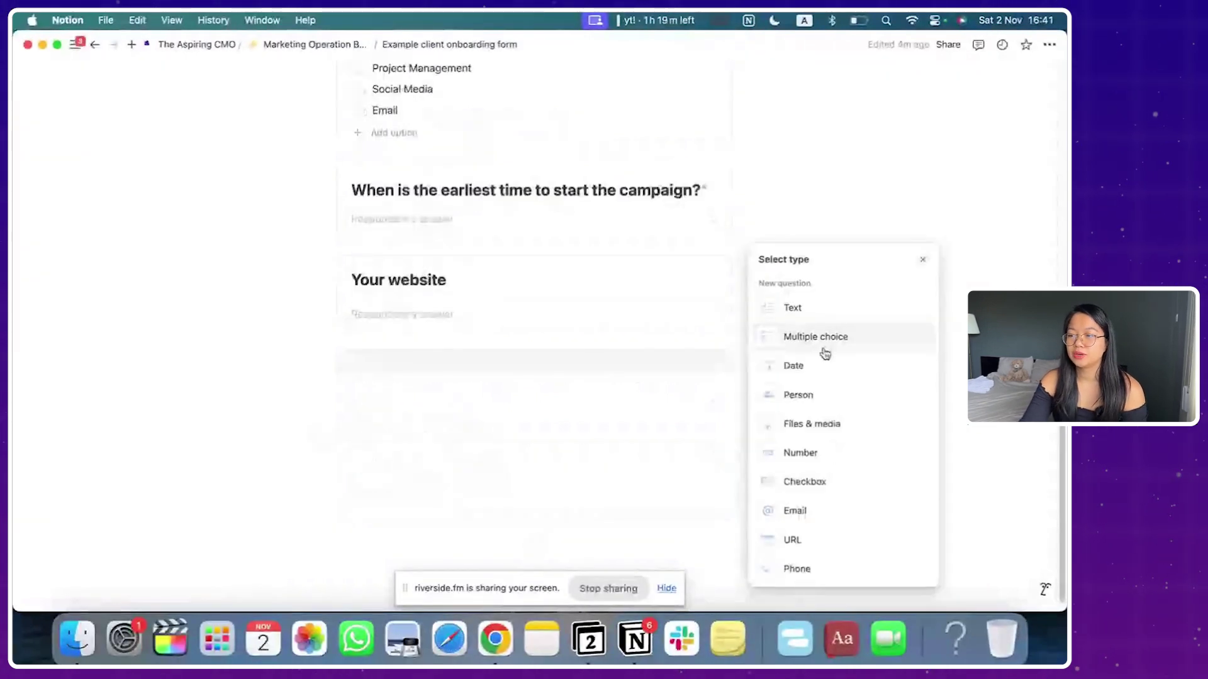
Step: Add a multiple-choice 'Whats your marketing budget?' question with three price ranges
left_click(824, 347)
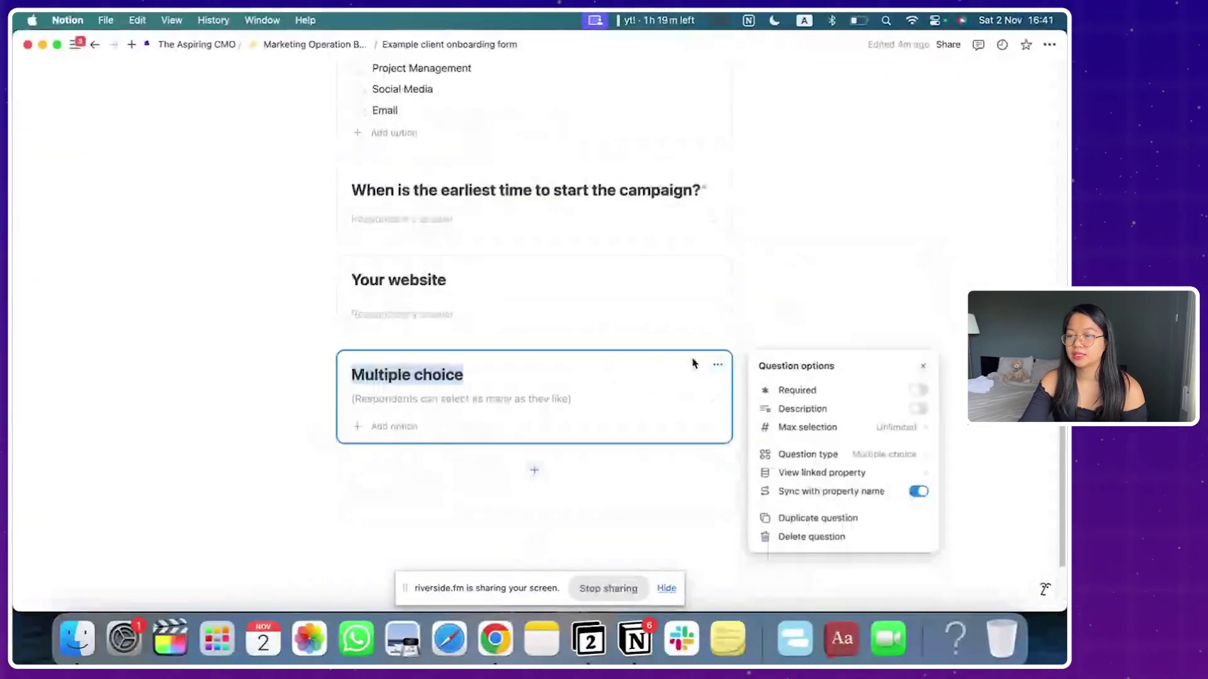
type("Whats your marketing budget?")
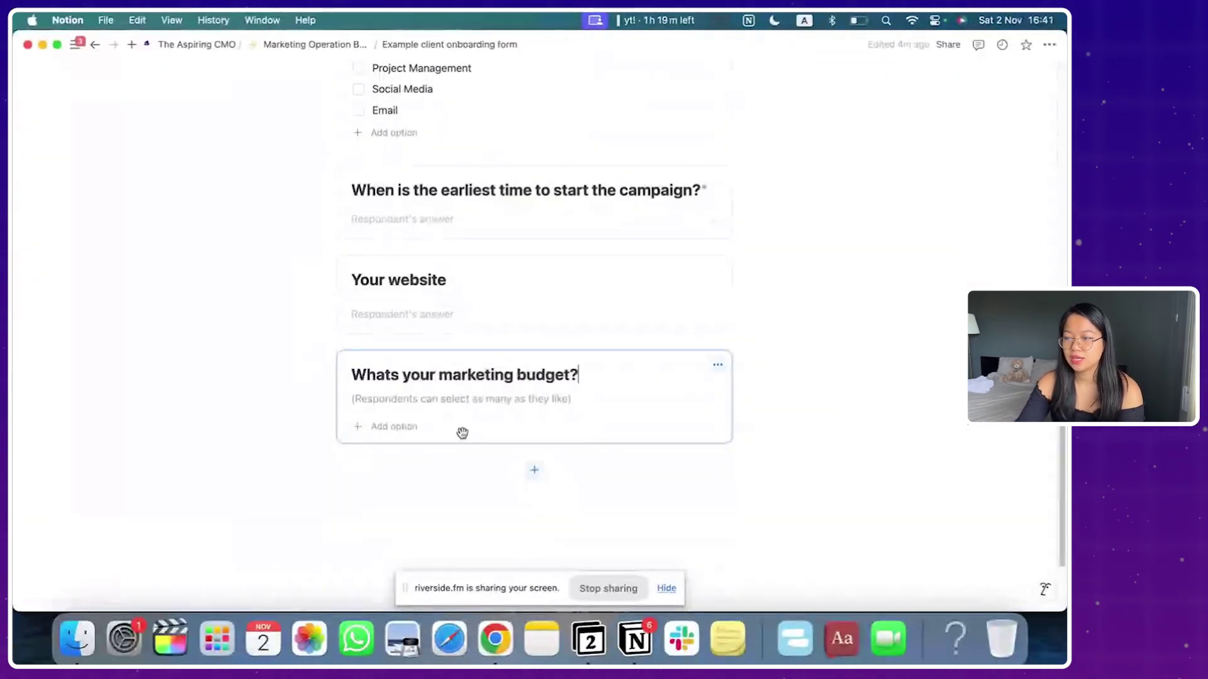
left_click(718, 365)
mouse_move(765, 458)
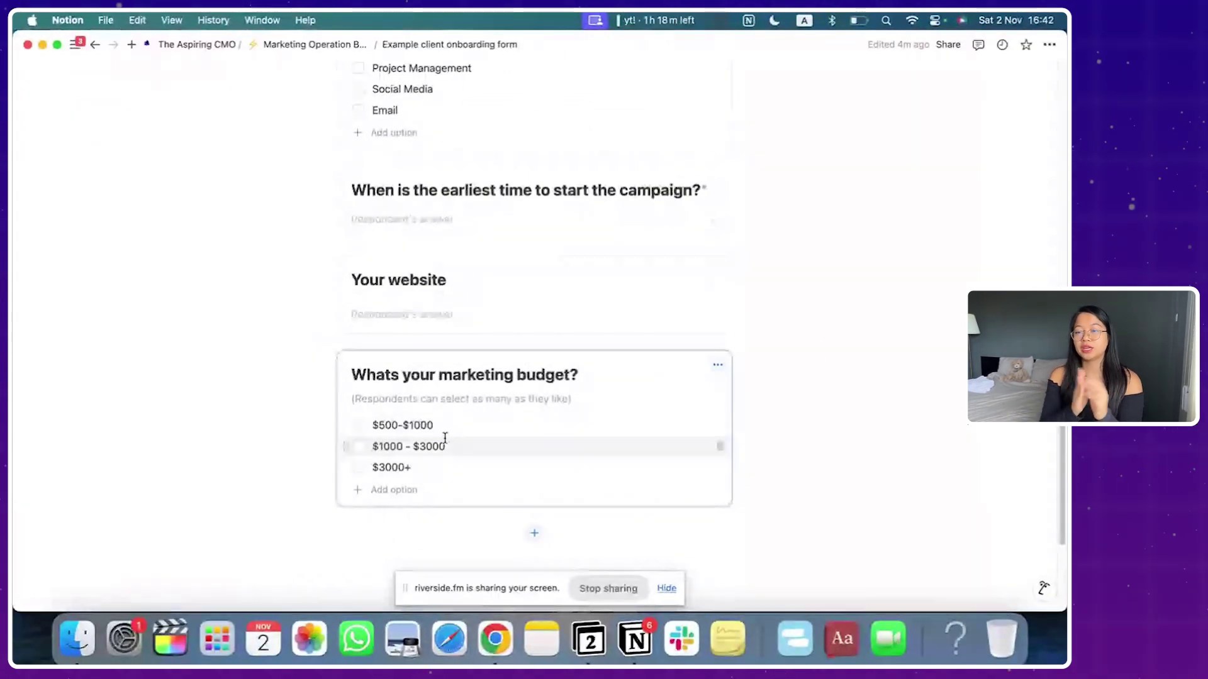
scroll(661, 415, "up", 15)
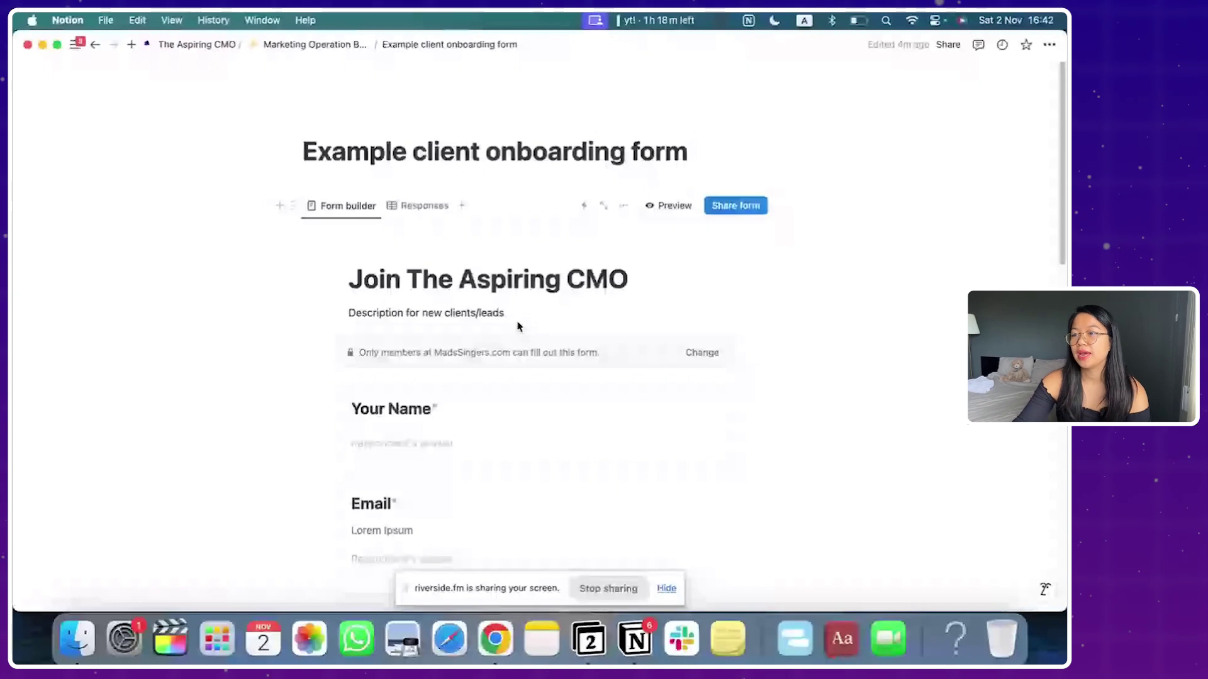
Step: Let anyone on the web with the link fill out the form, then check the live version
left_click(714, 209)
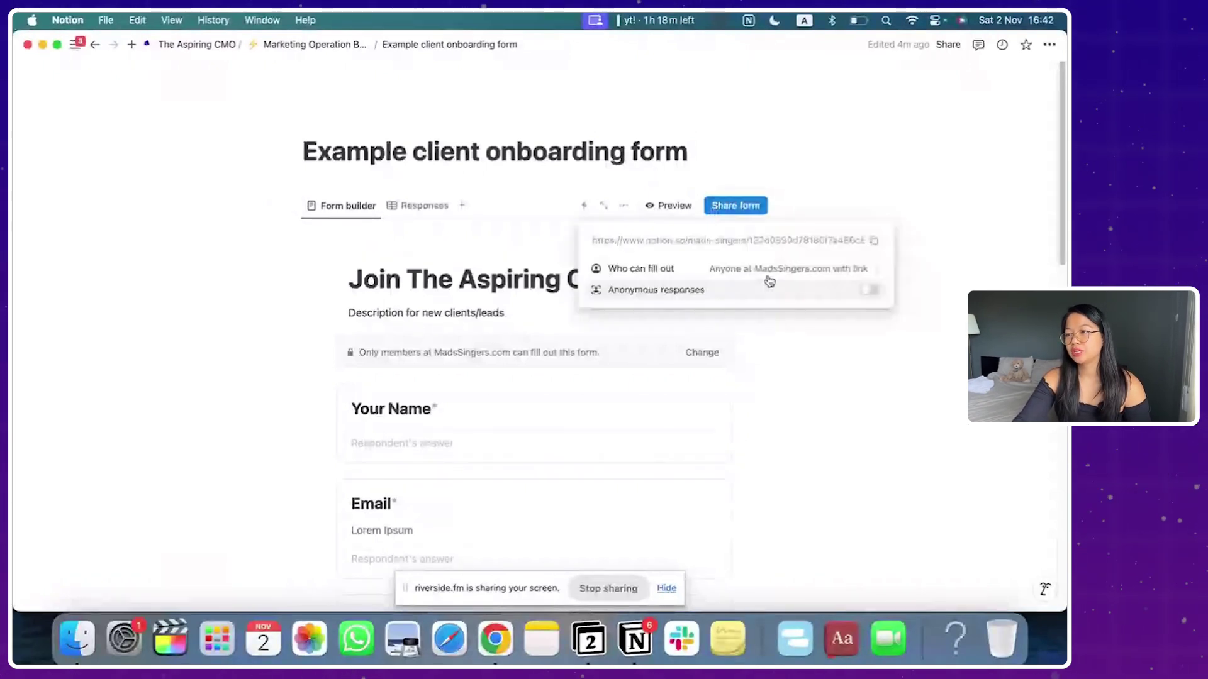
left_click(768, 282)
left_click(749, 310)
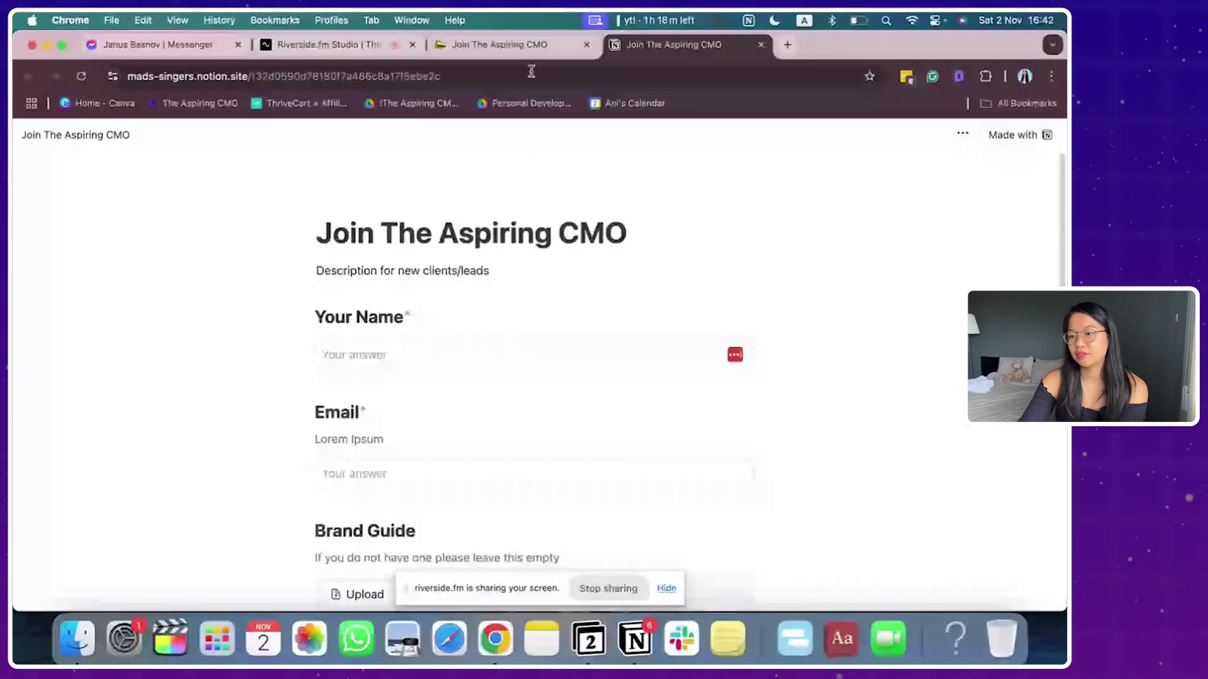
left_click(528, 45)
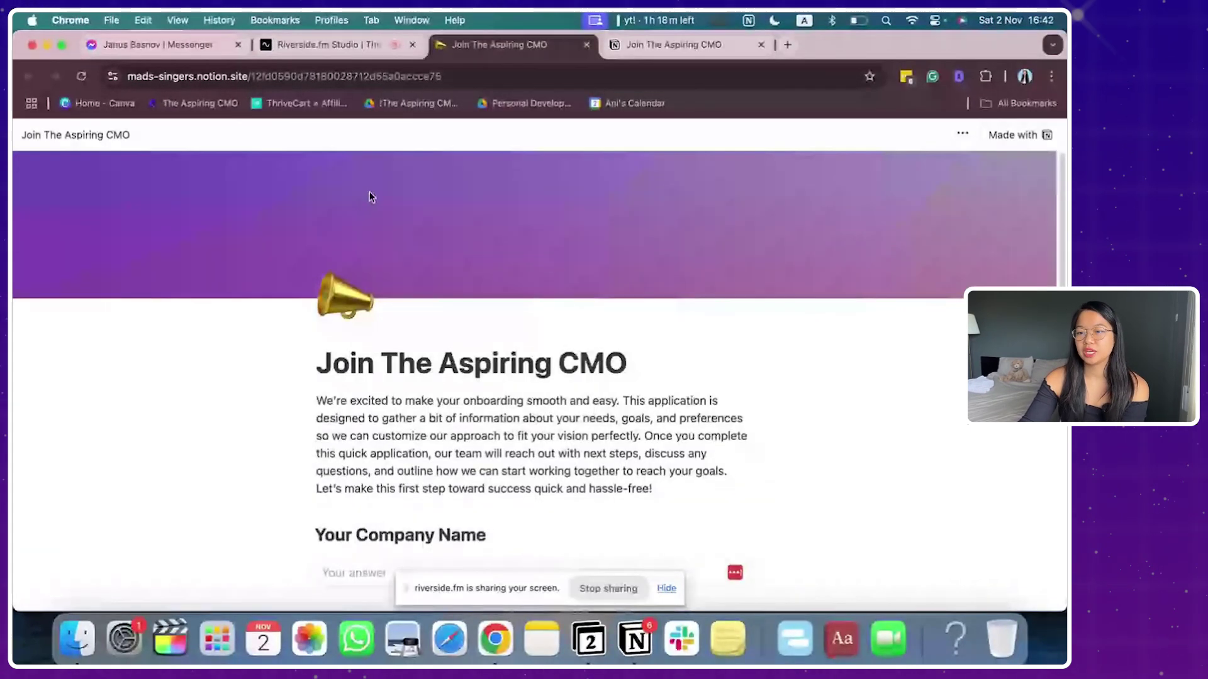
scroll(369, 197, "down", 15)
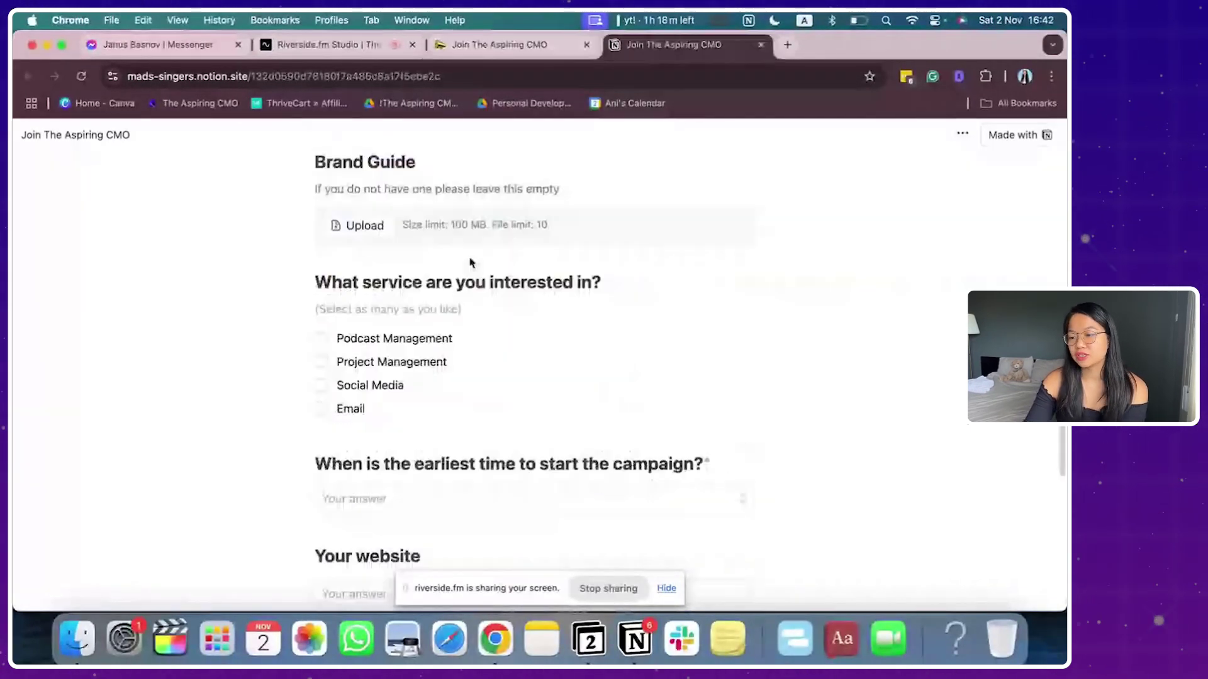
Step: Give the onboarding form page a lightning-bolt emoji icon
left_click(648, 651)
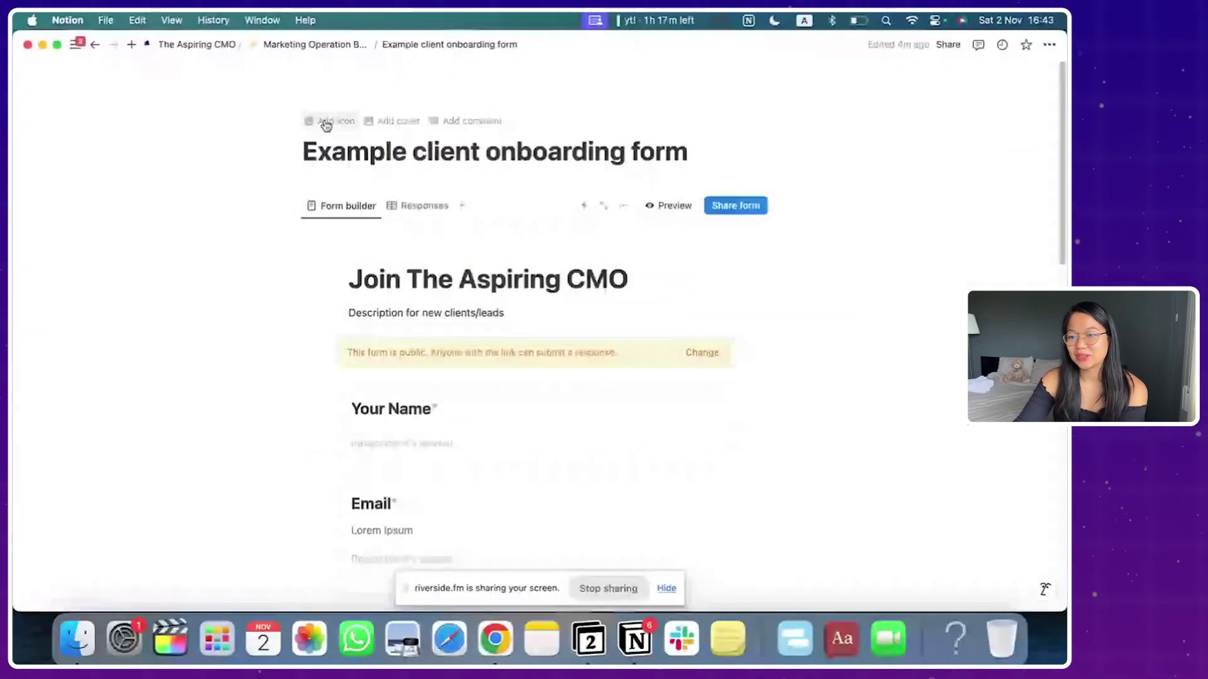
left_click(322, 122)
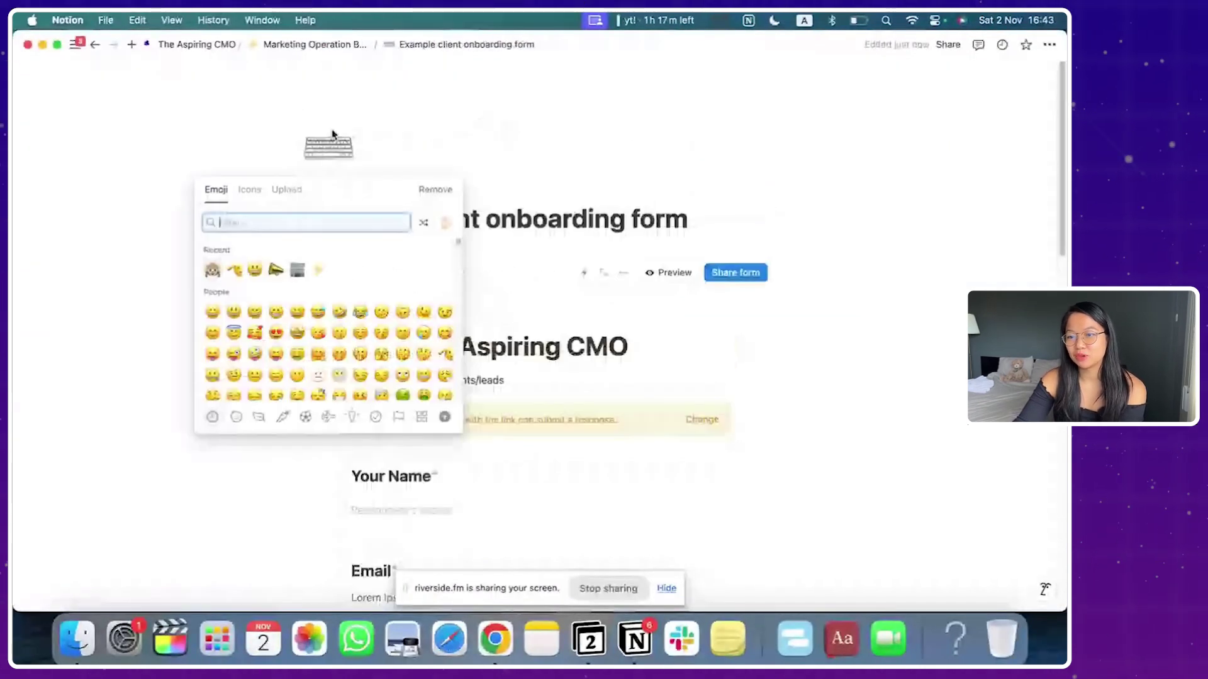
left_click(249, 190)
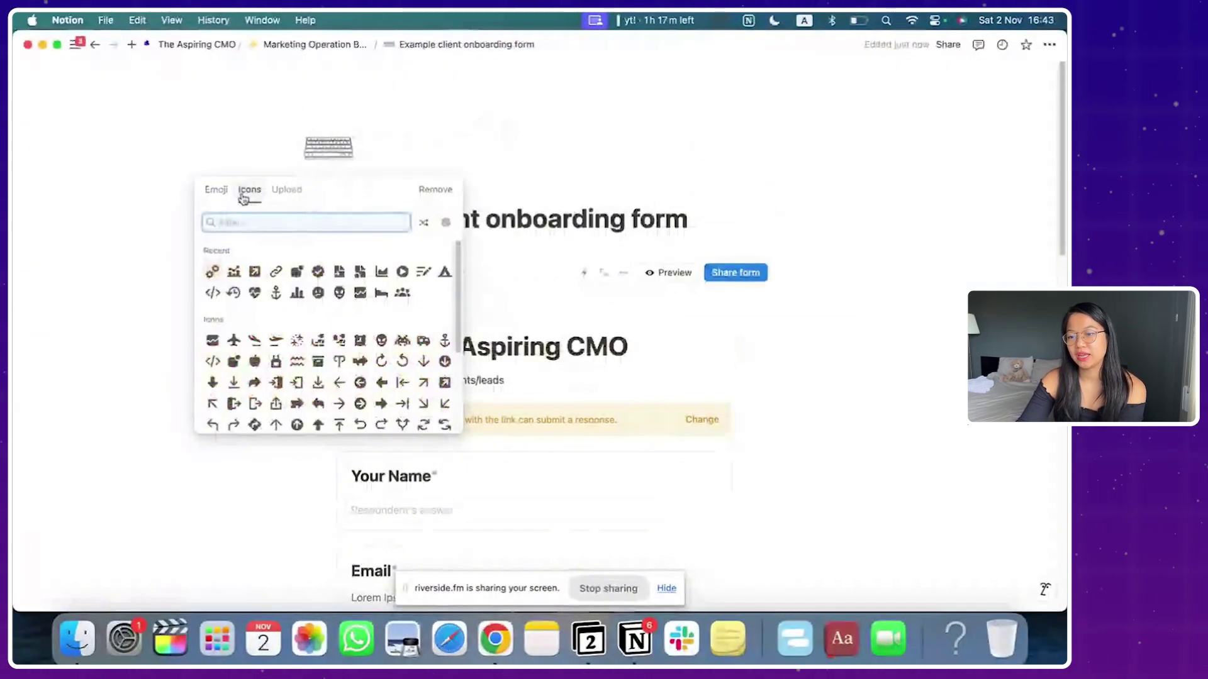
left_click(287, 190)
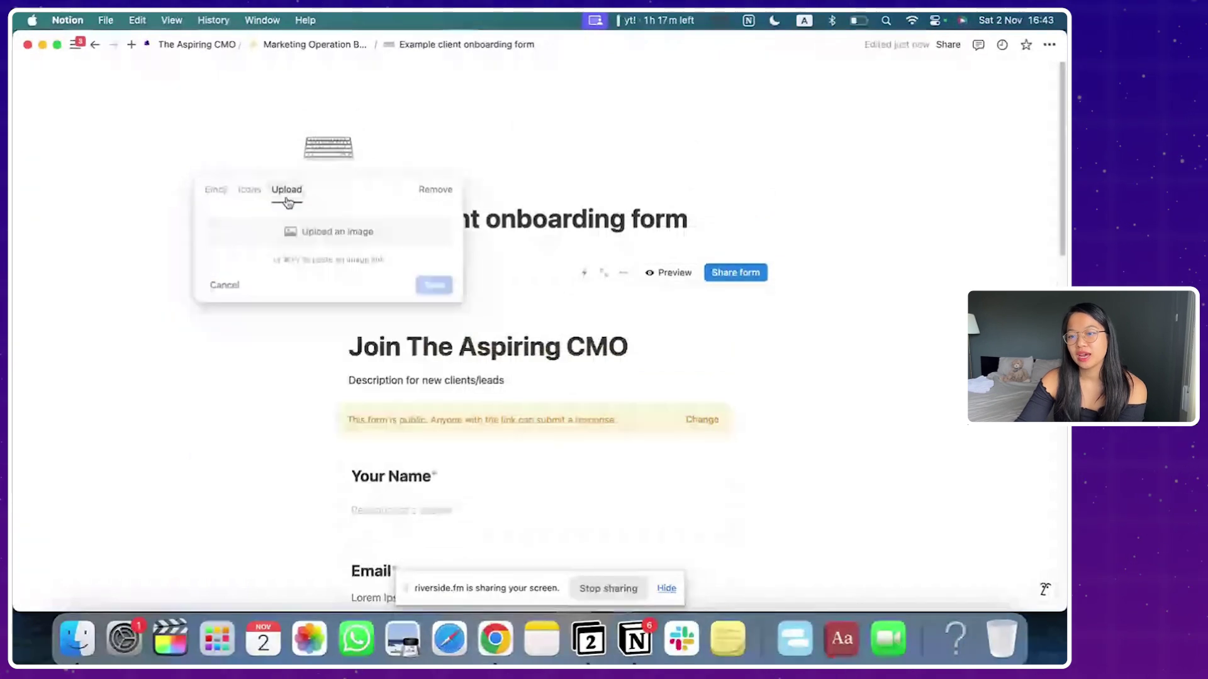
left_click(217, 190)
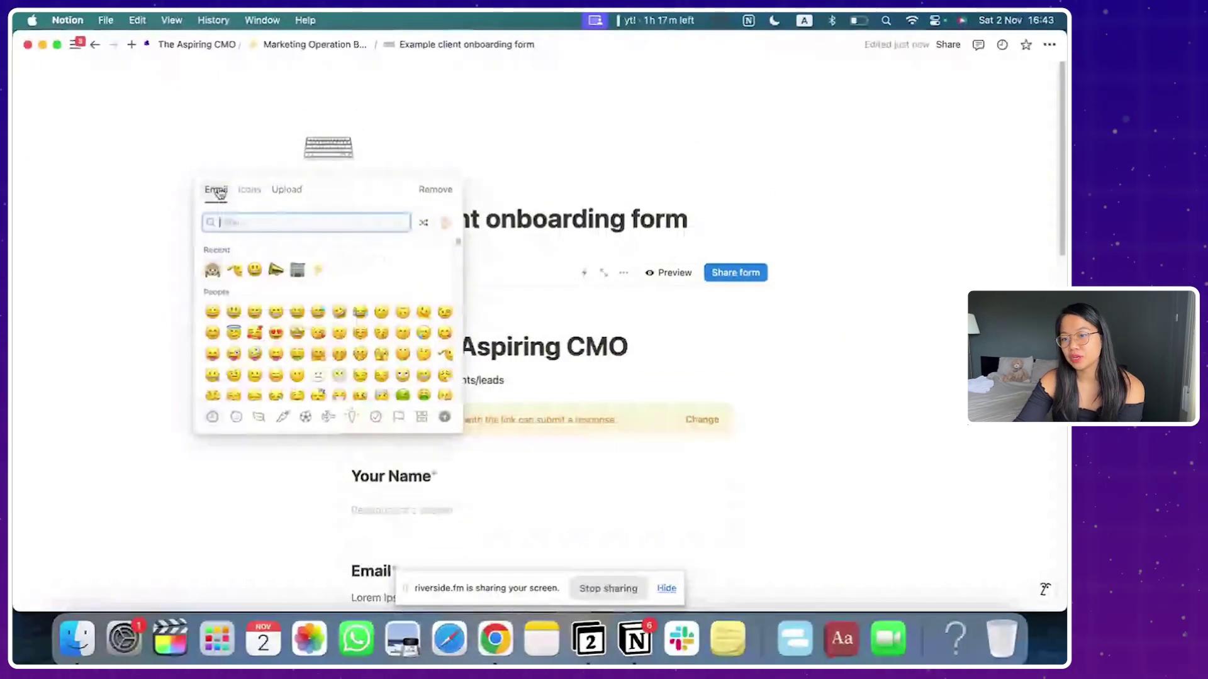
left_click(318, 270)
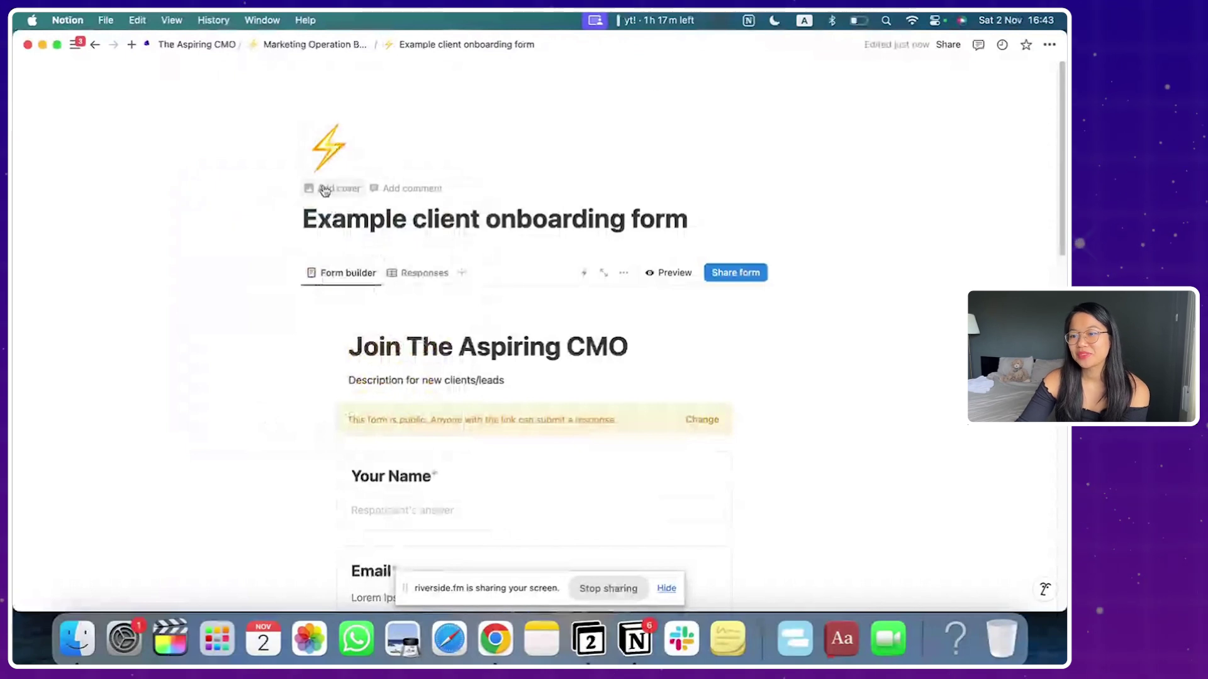
Step: Set the page cover to the James Webb Telescope galaxy image from the Gallery
left_click(324, 189)
left_click(688, 81)
scroll(730, 202, "down", 3)
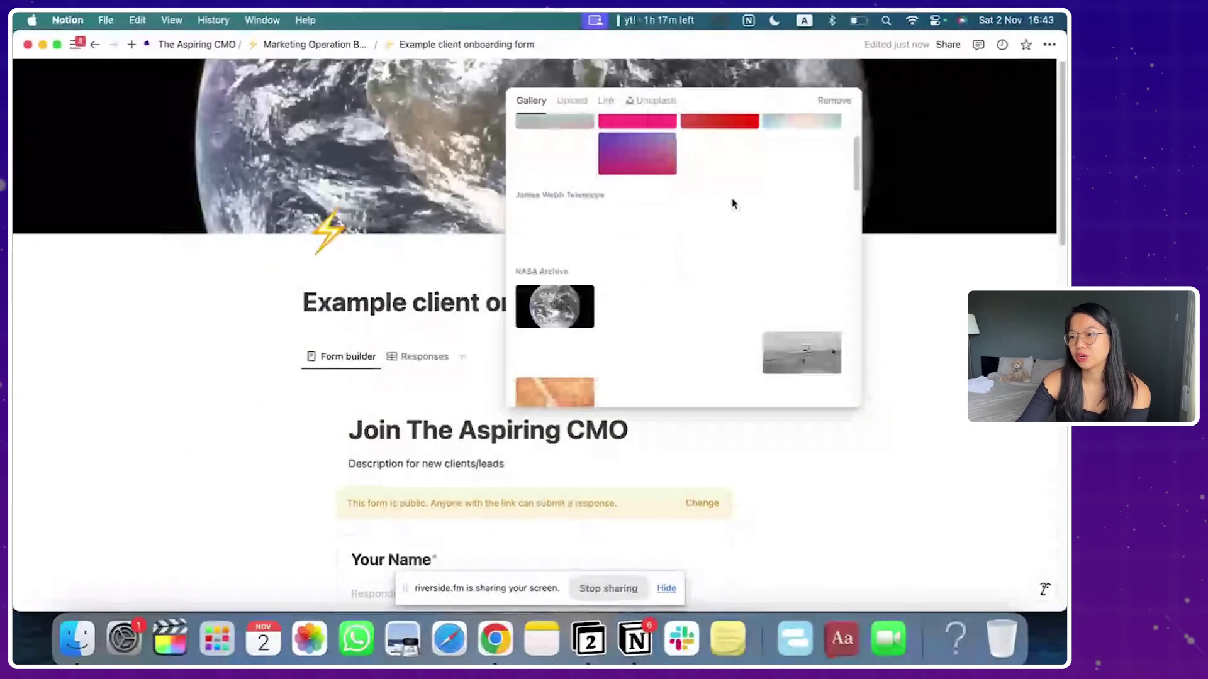
left_click(570, 102)
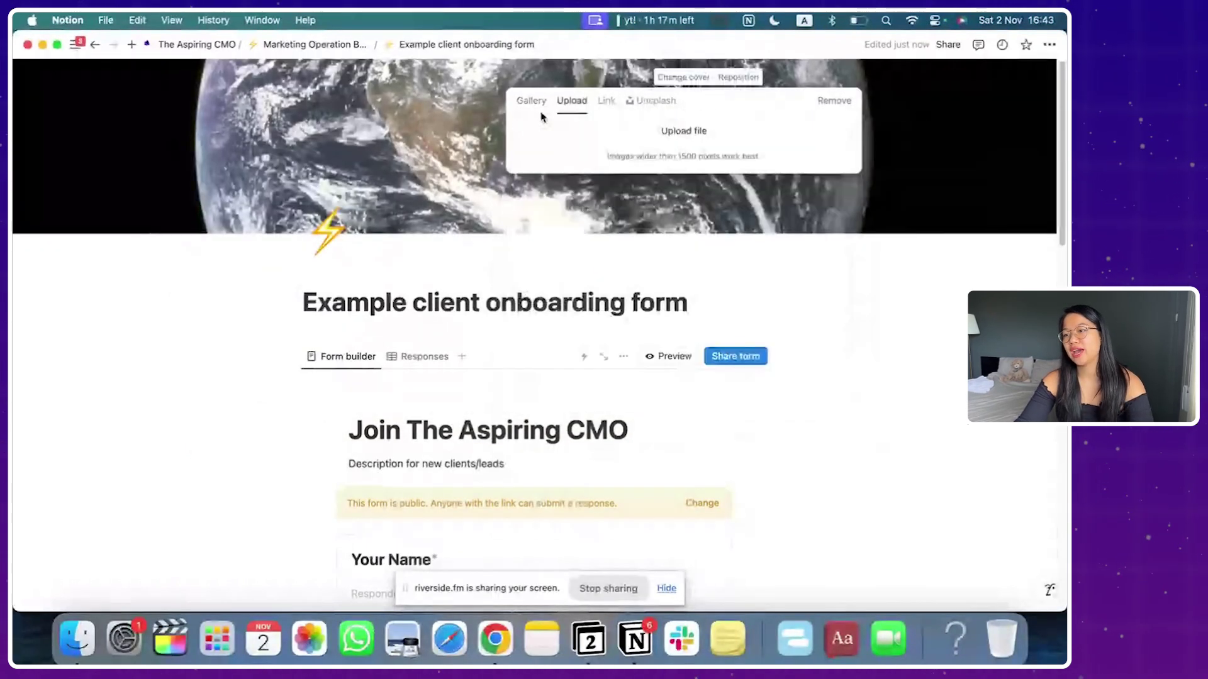
left_click(539, 113)
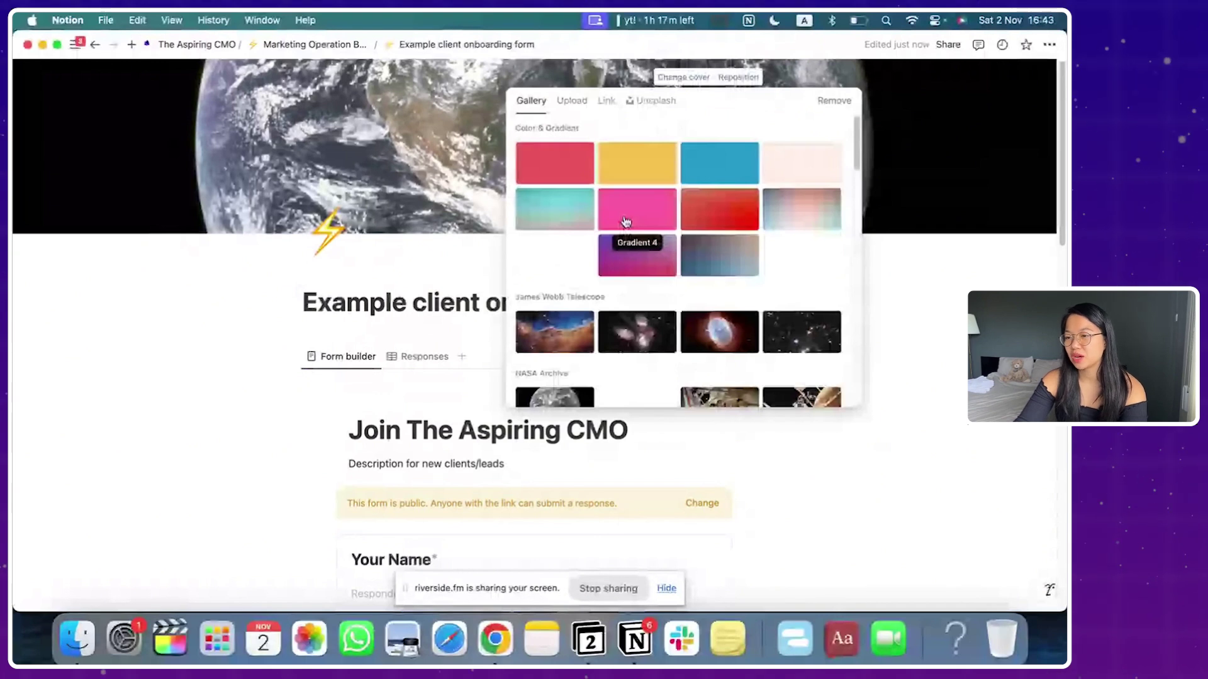
left_click(801, 332)
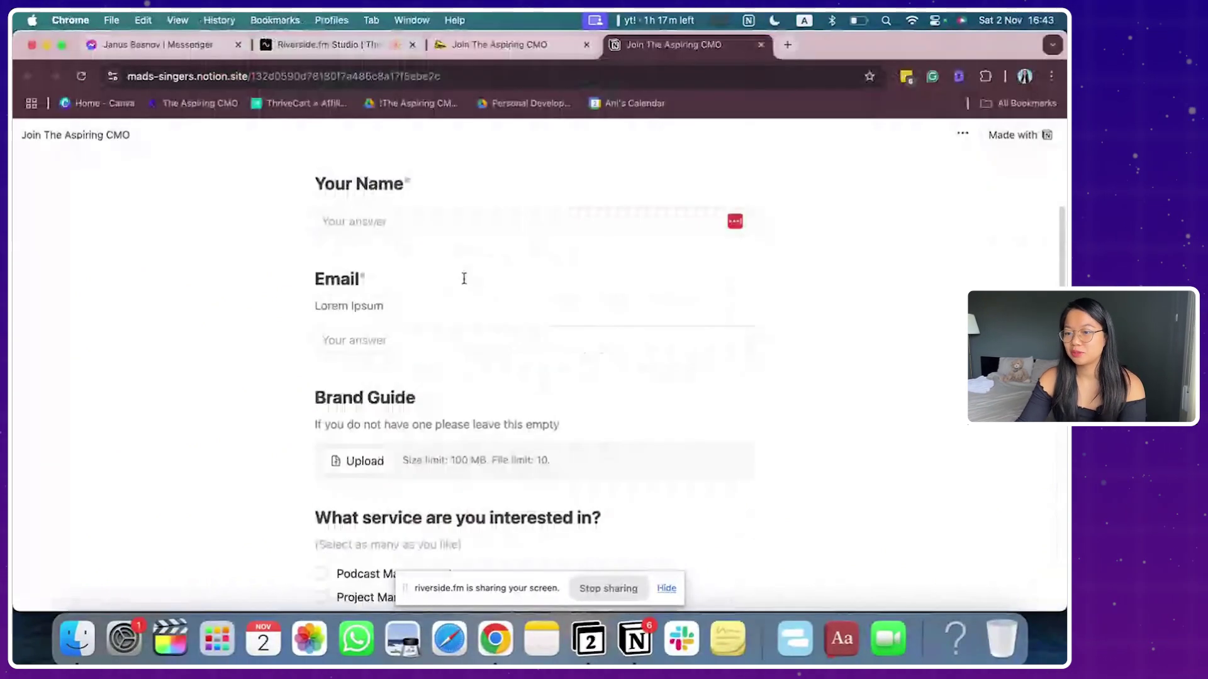
Step: Enter the respondent's email and tick Podcast Management and Social Media as services
scroll(463, 278, "up", 3)
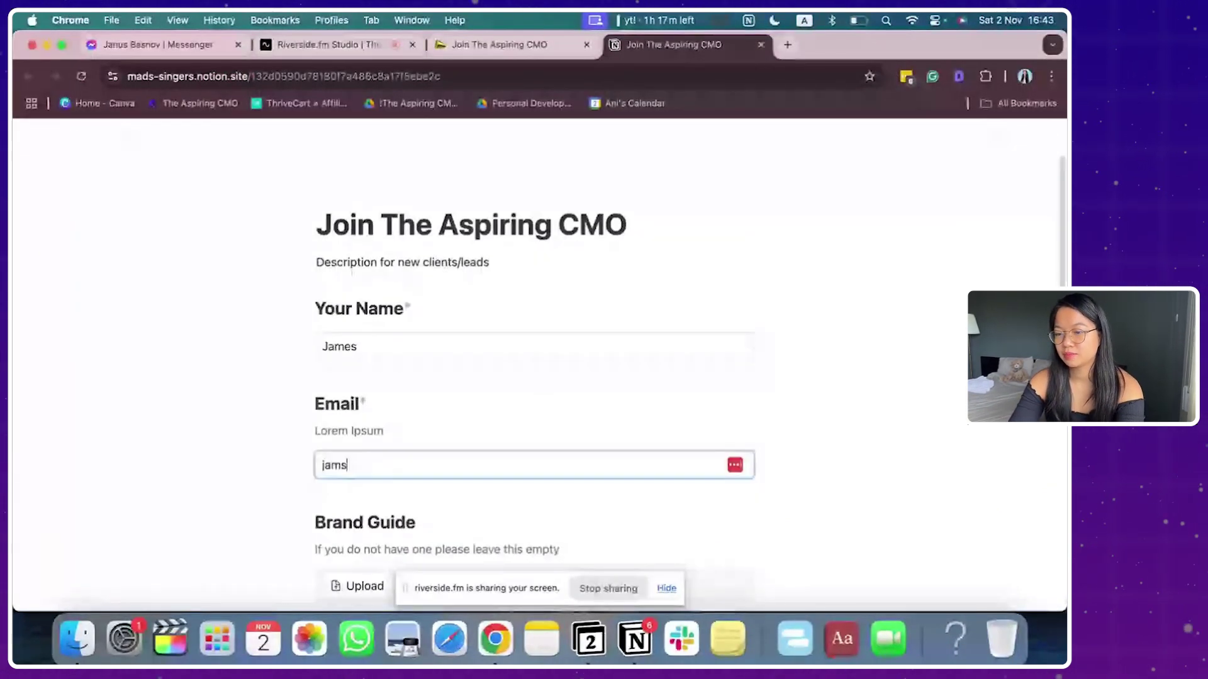
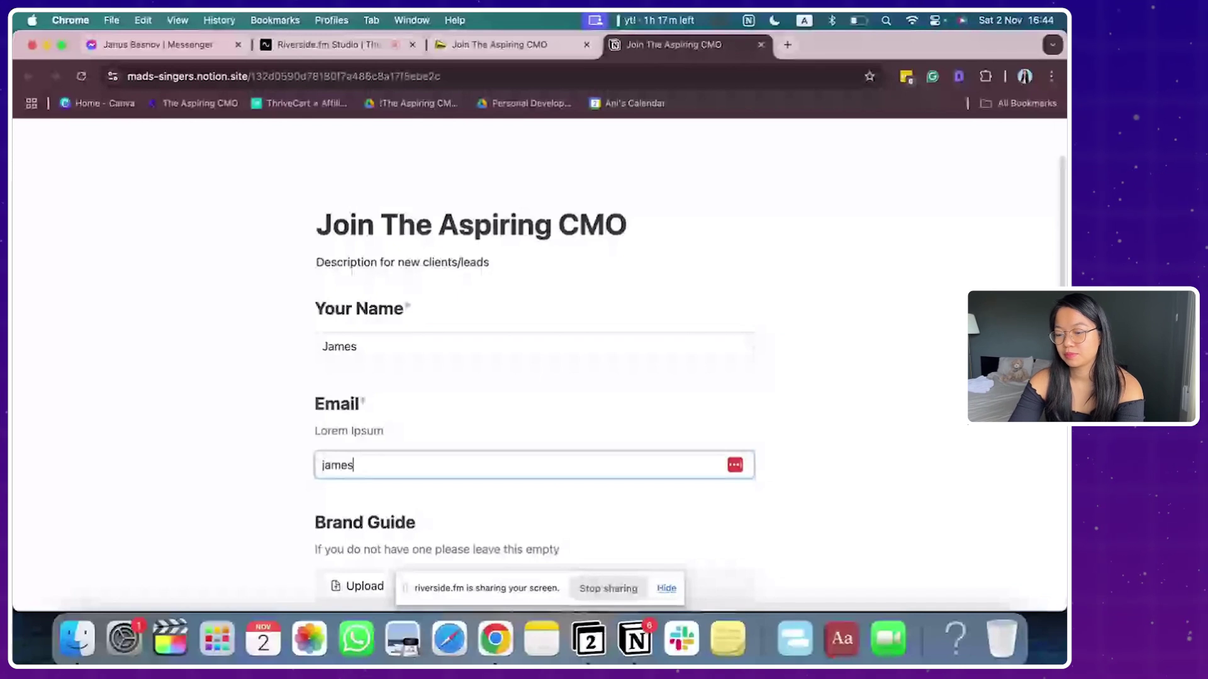
scroll(450, 492, "down", 5)
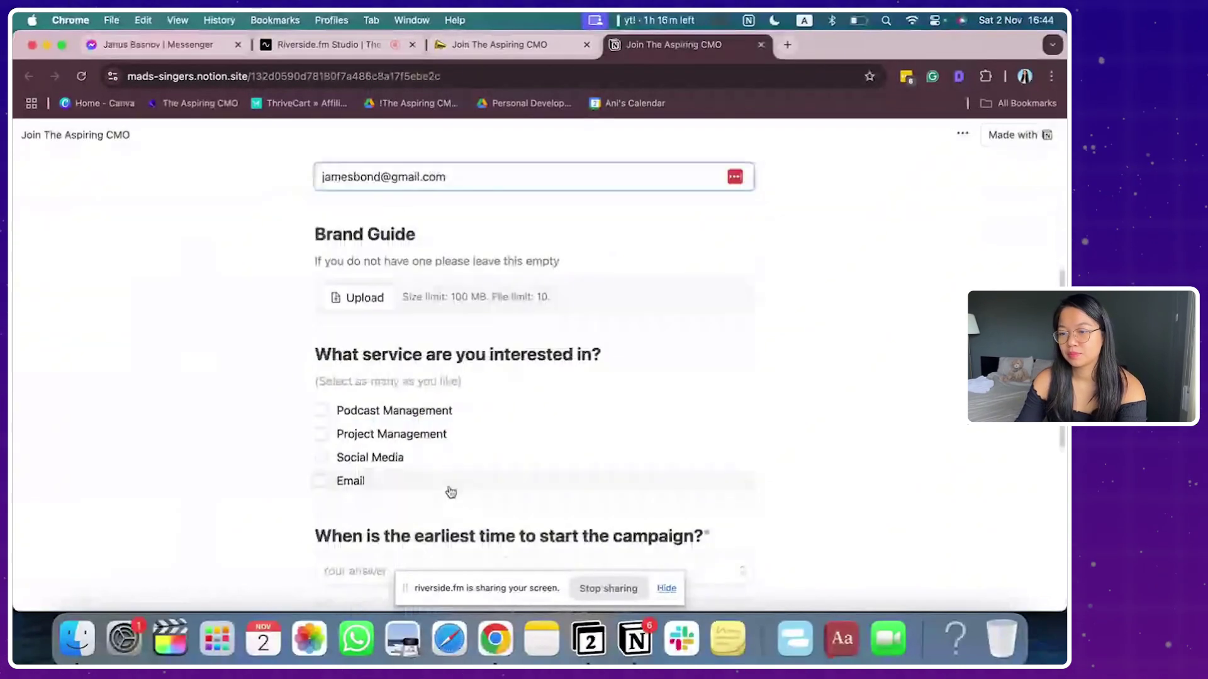
left_click(415, 410)
left_click(403, 457)
Step: Pick November 19, 2024 as the start date, choose the $3000+ budget, and submit
scroll(507, 444, "down", 4)
left_click(451, 352)
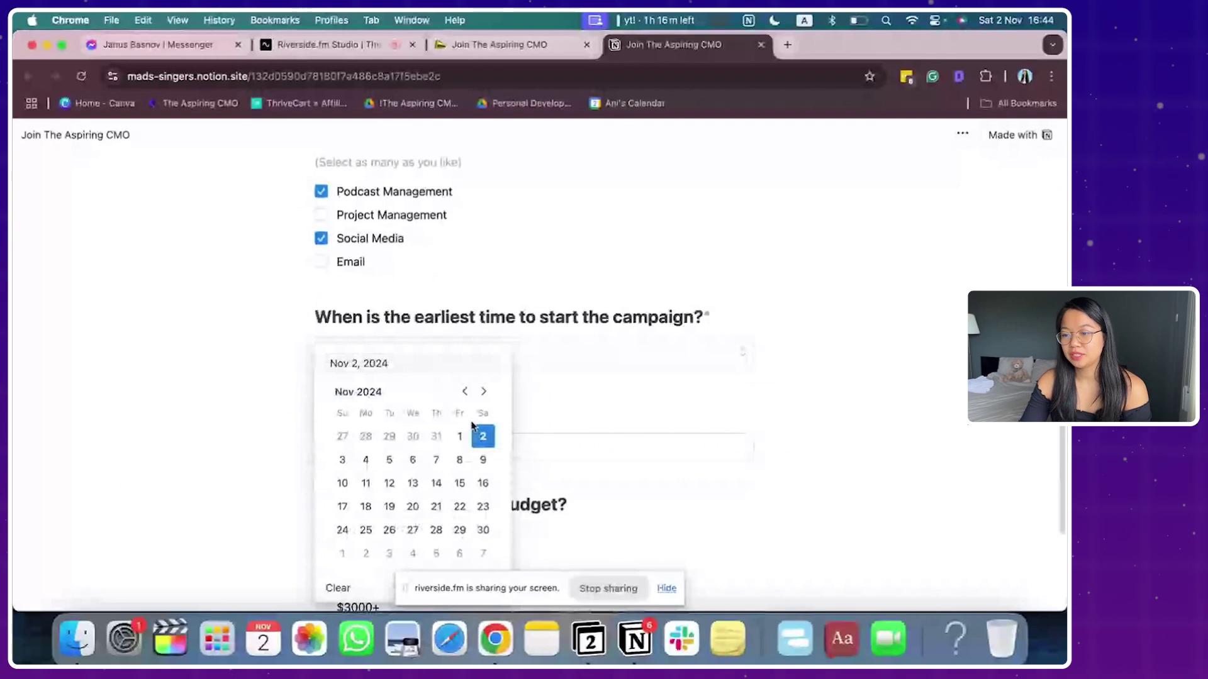
left_click(389, 506)
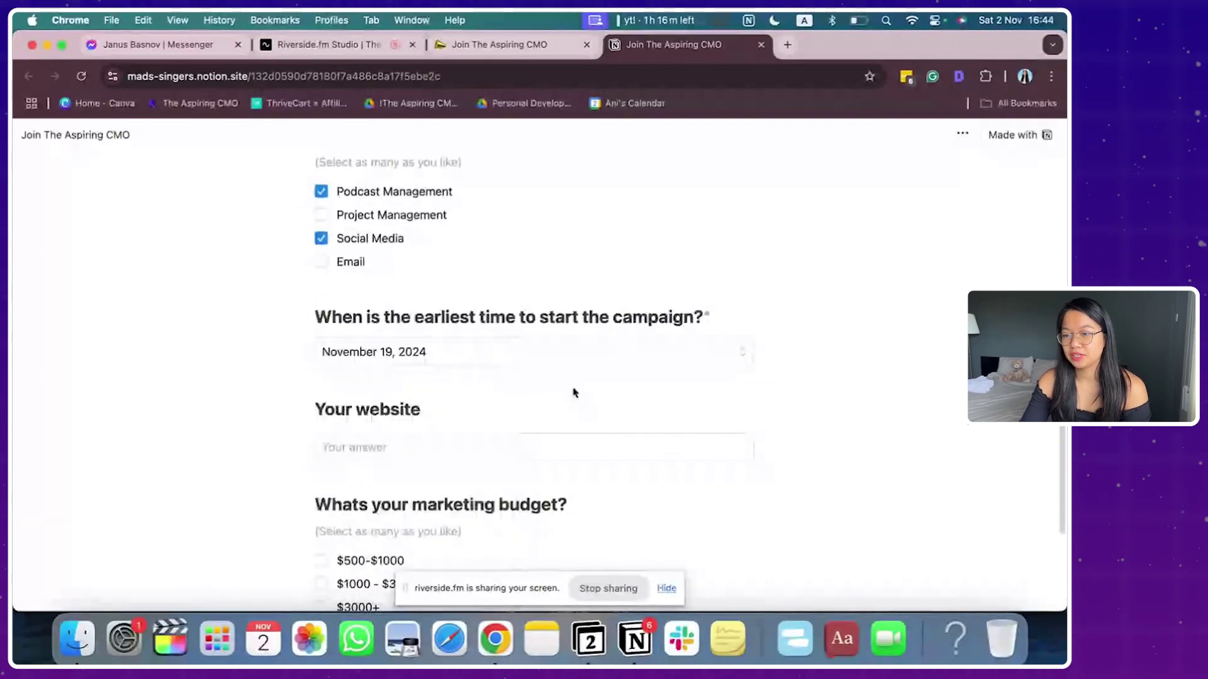
scroll(573, 393, "down", 3)
left_click(350, 418)
left_click(354, 485)
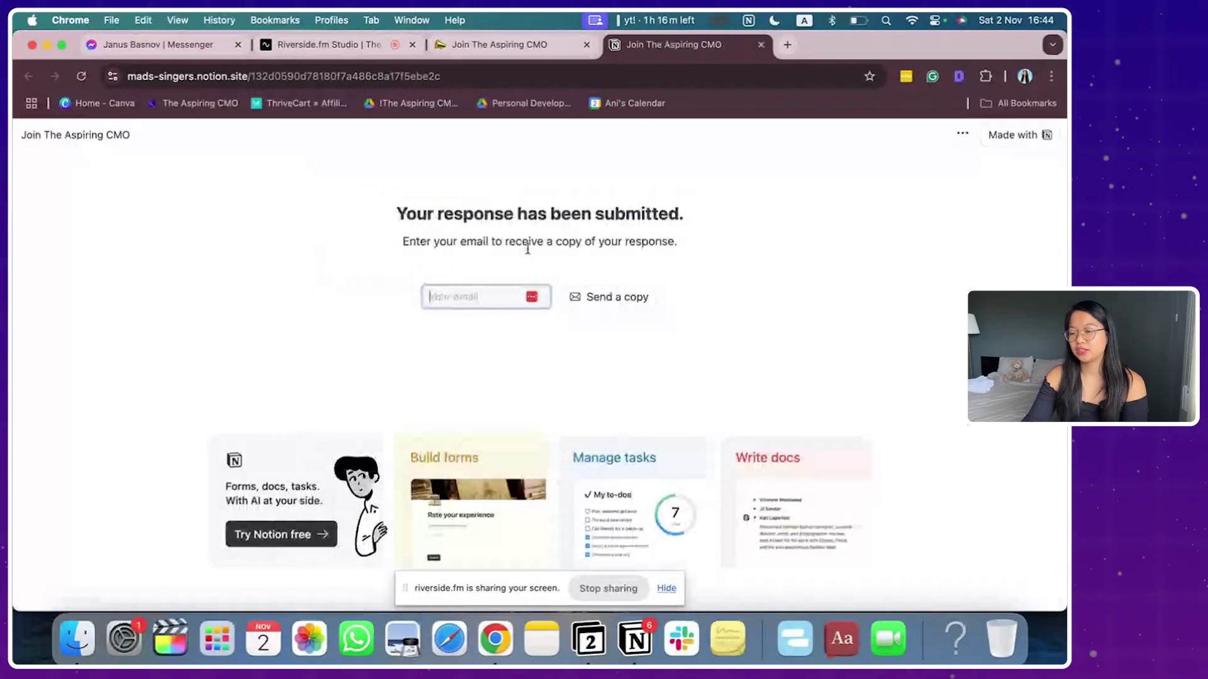
Step: View the responses table listing the test submission with Podcast Management, Social Media and $3000+ budget
left_click(636, 648)
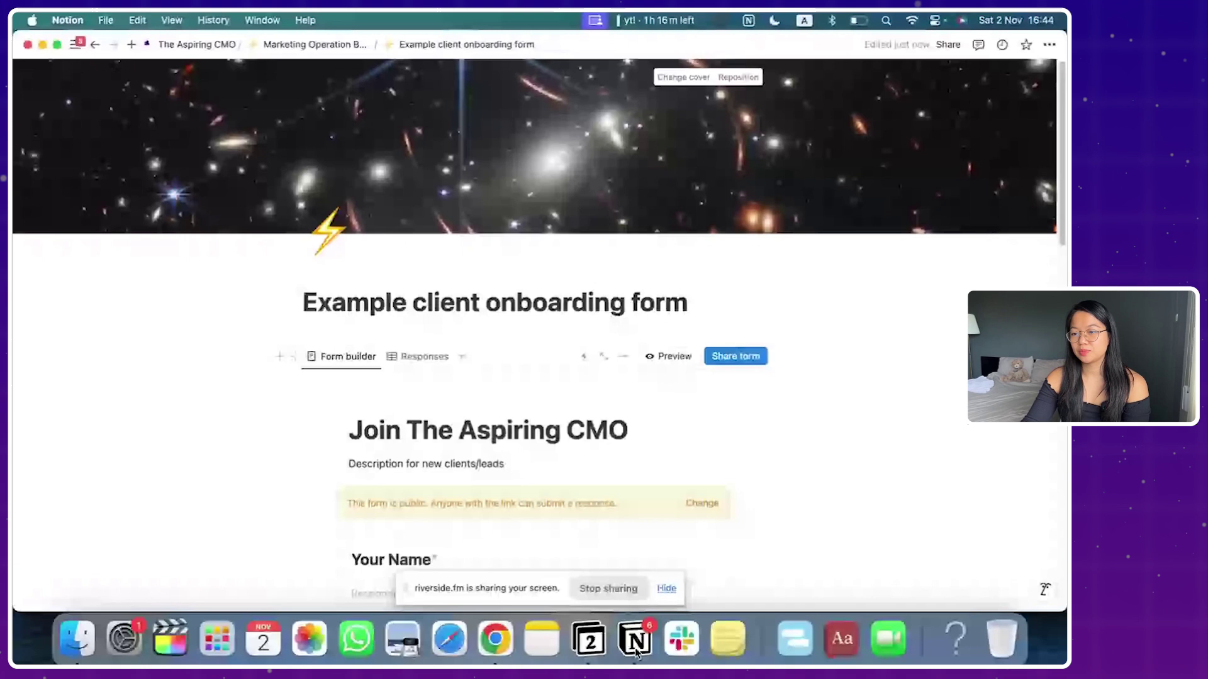
left_click(392, 354)
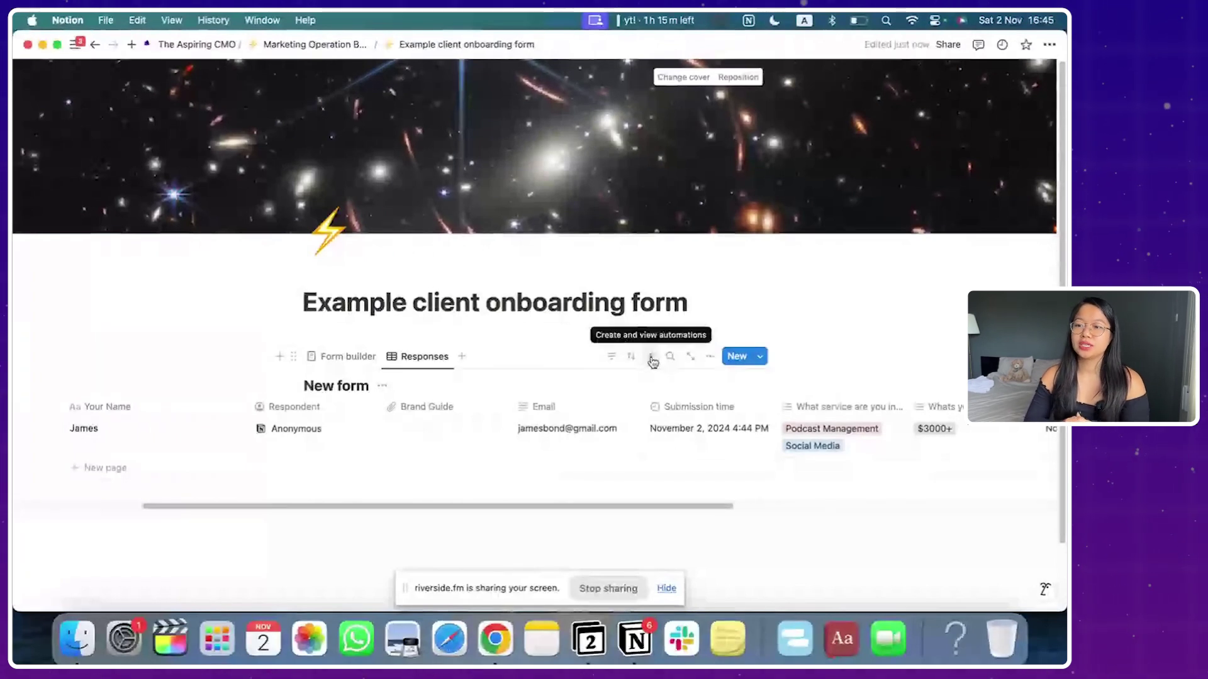
left_click(651, 356)
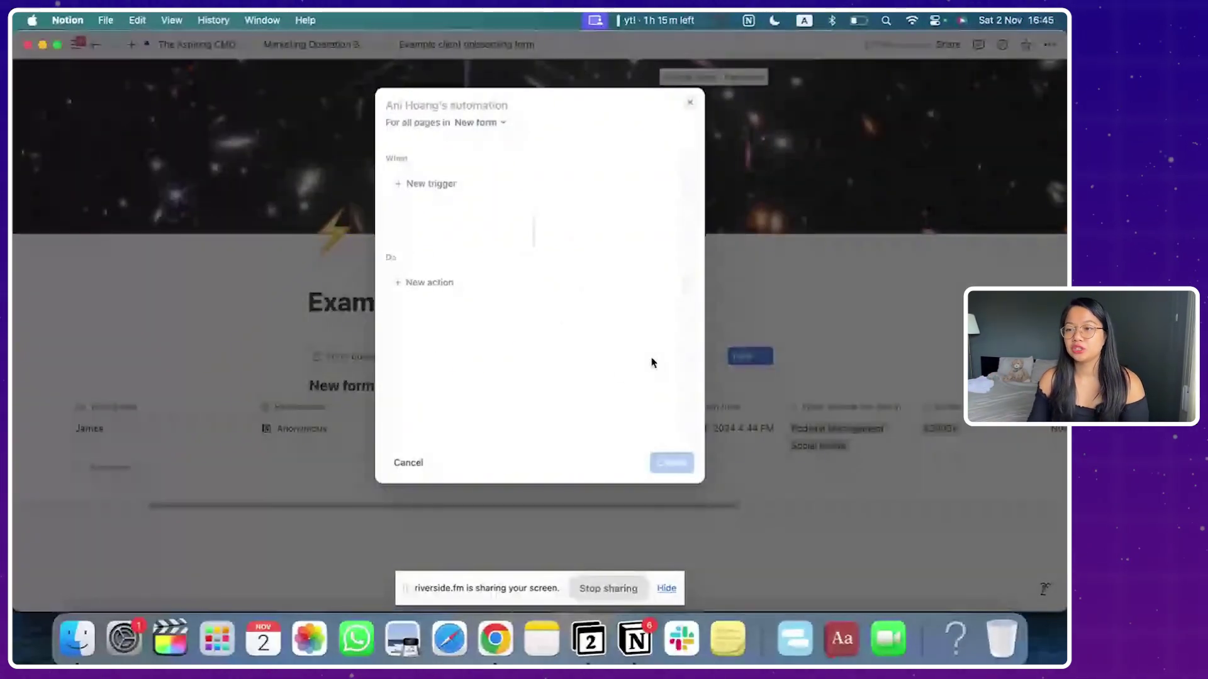
left_click(484, 102)
type("Privat")
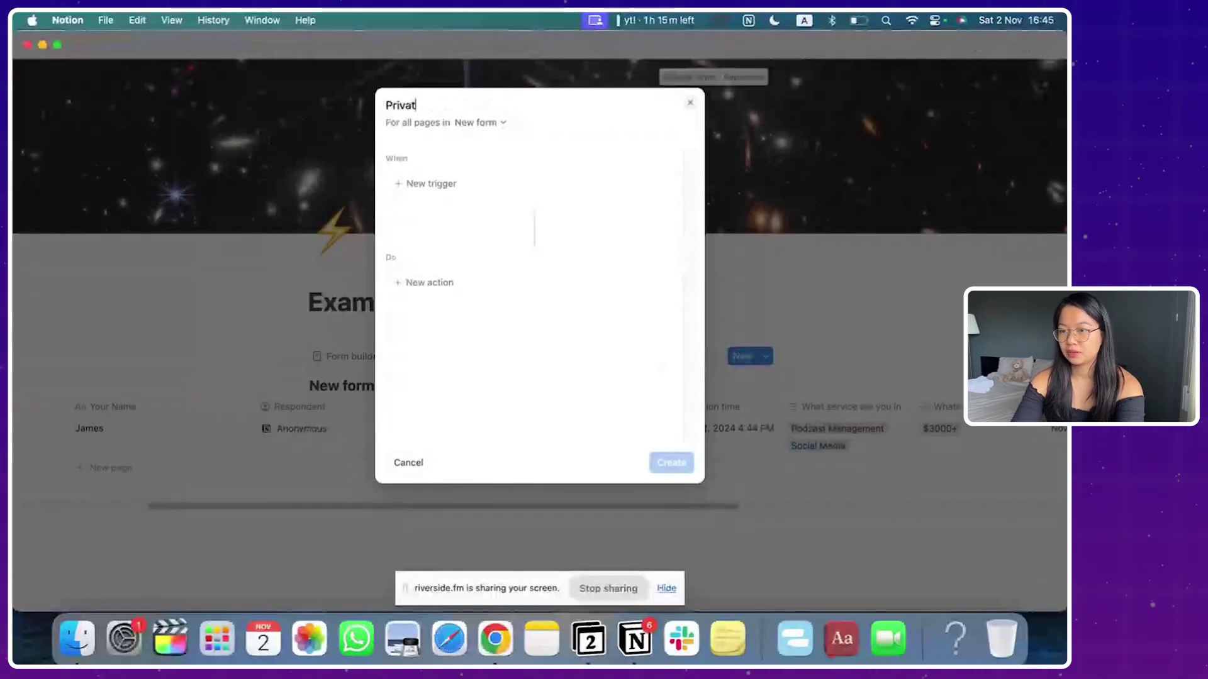
type("e DM to Ani New Client")
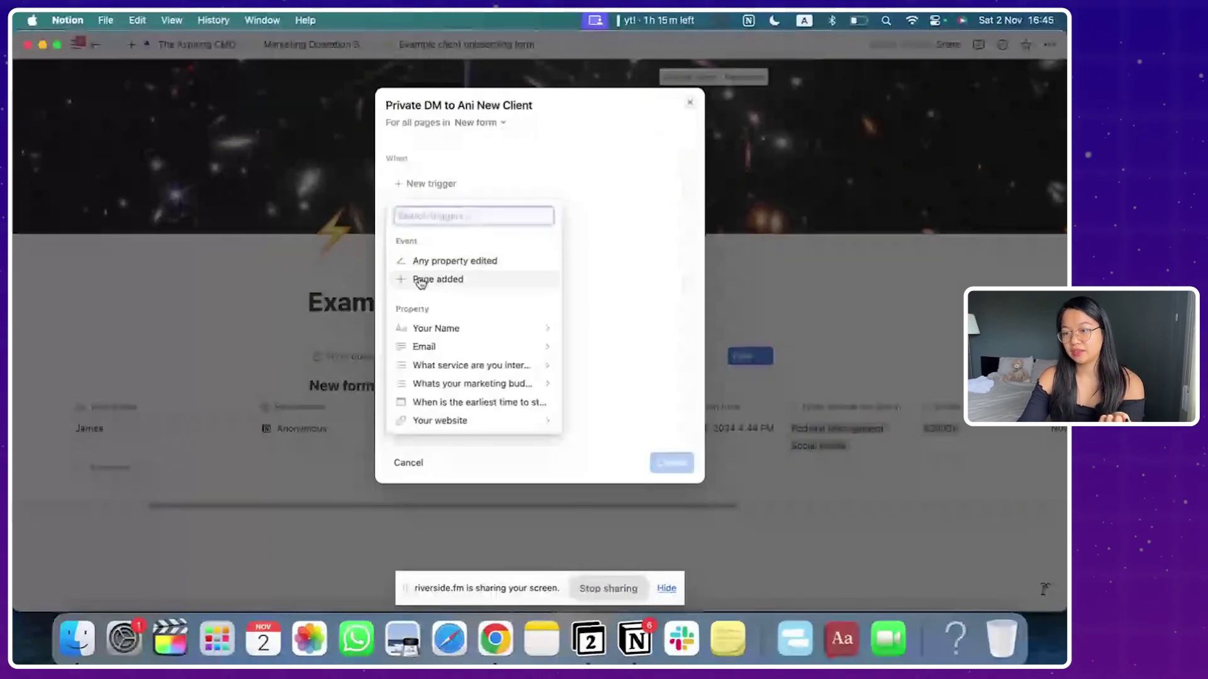
left_click(418, 278)
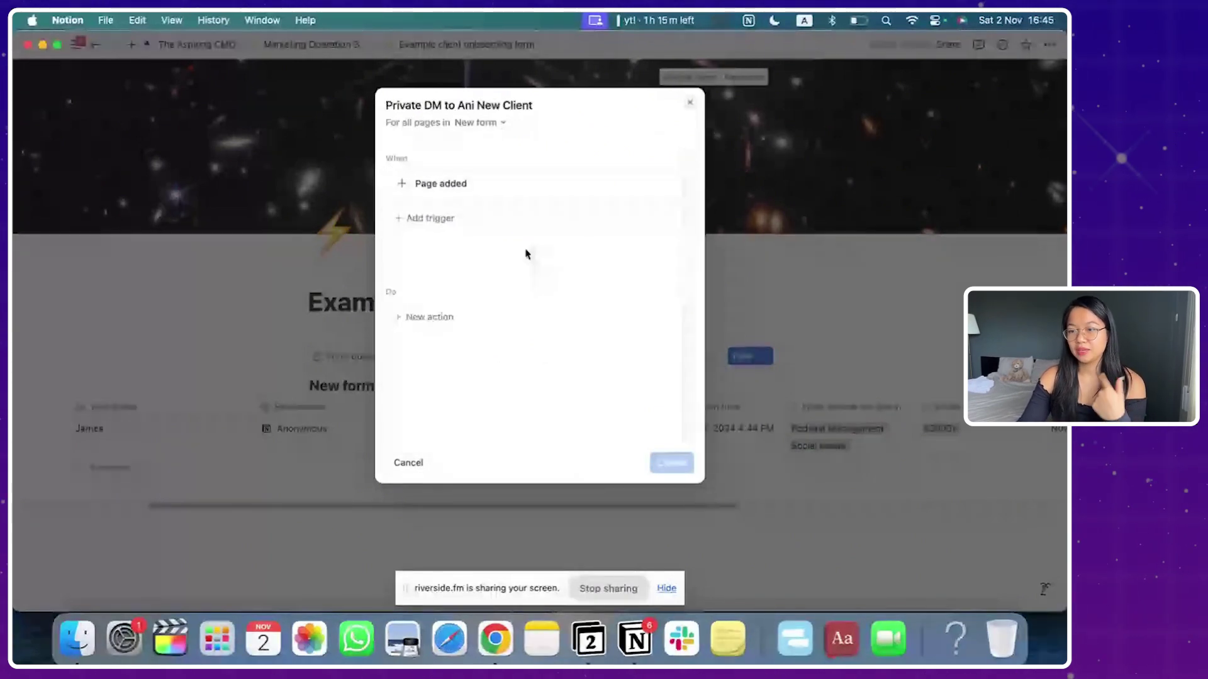
left_click(406, 322)
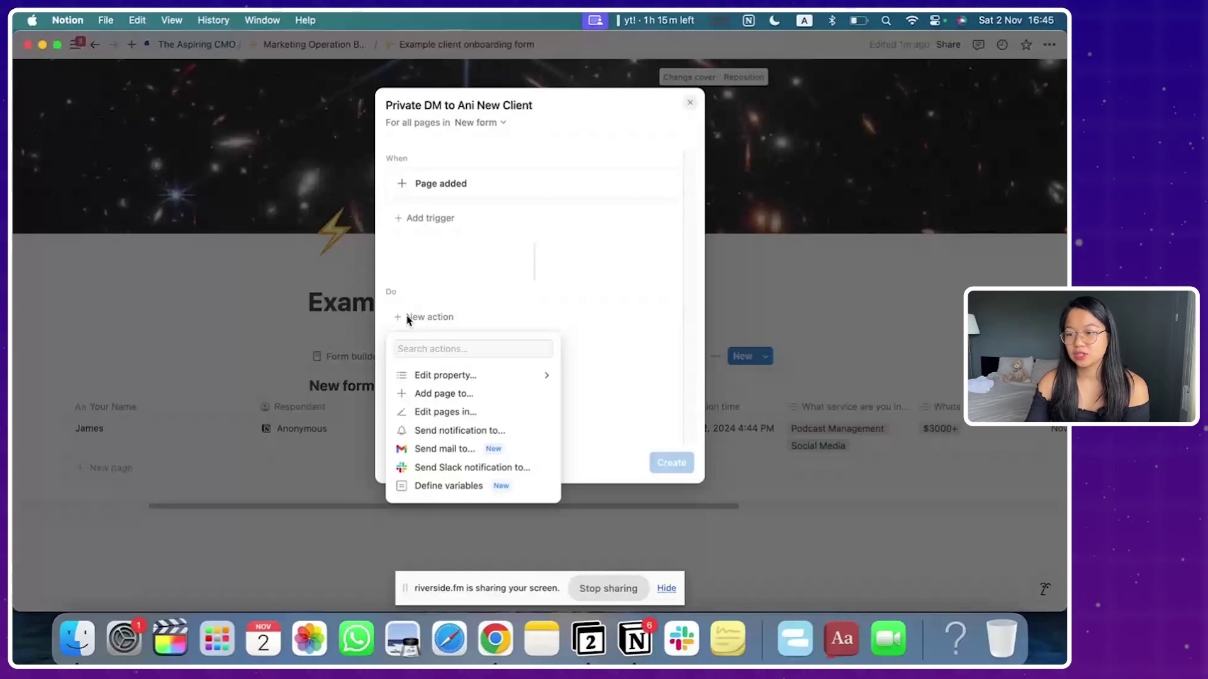
left_click(457, 437)
left_click(540, 317)
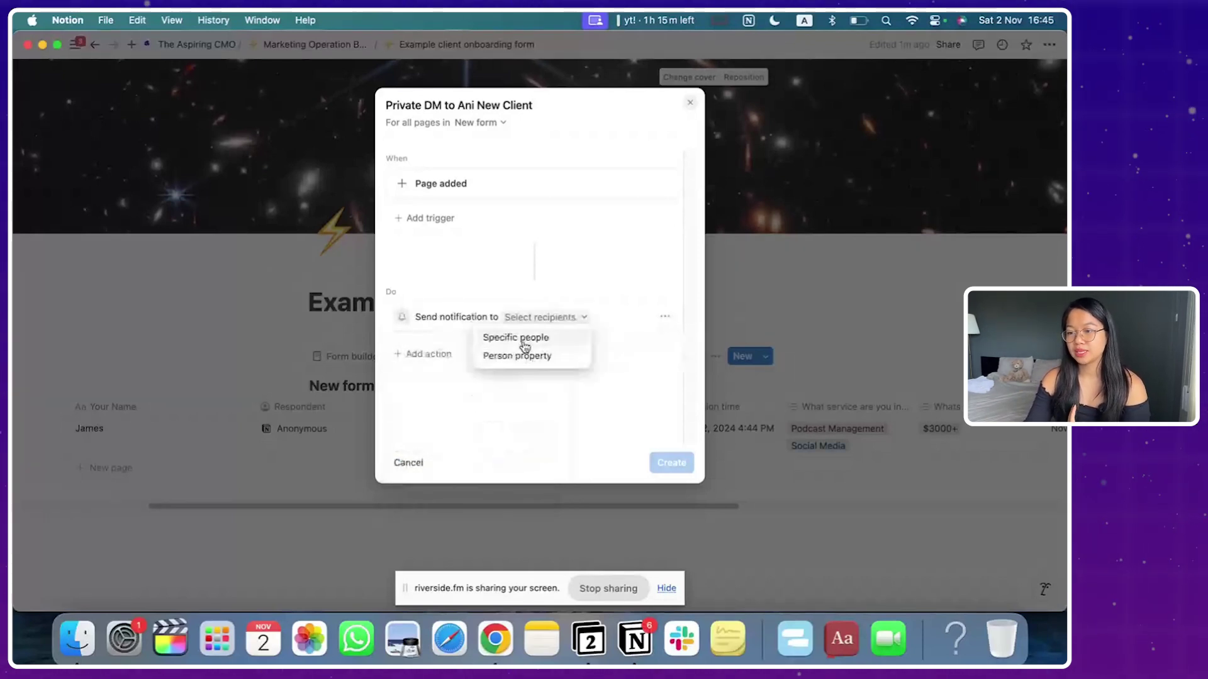
left_click(522, 340)
left_click(552, 202)
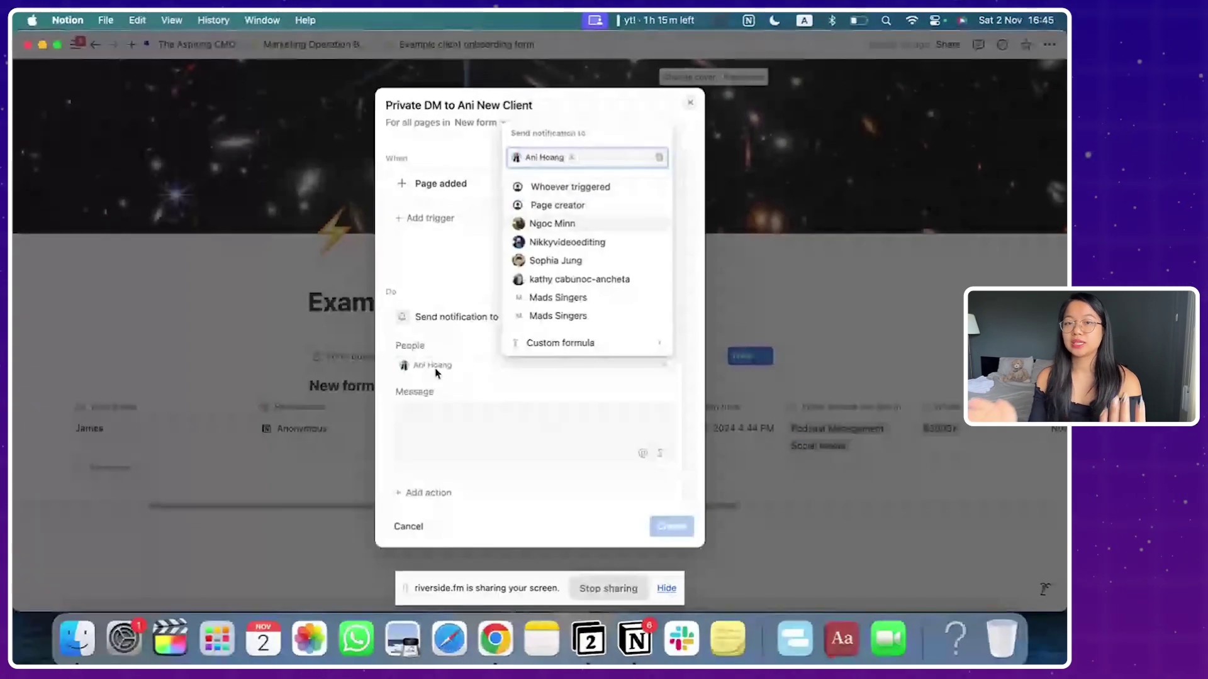
left_click(431, 416)
type("Check o")
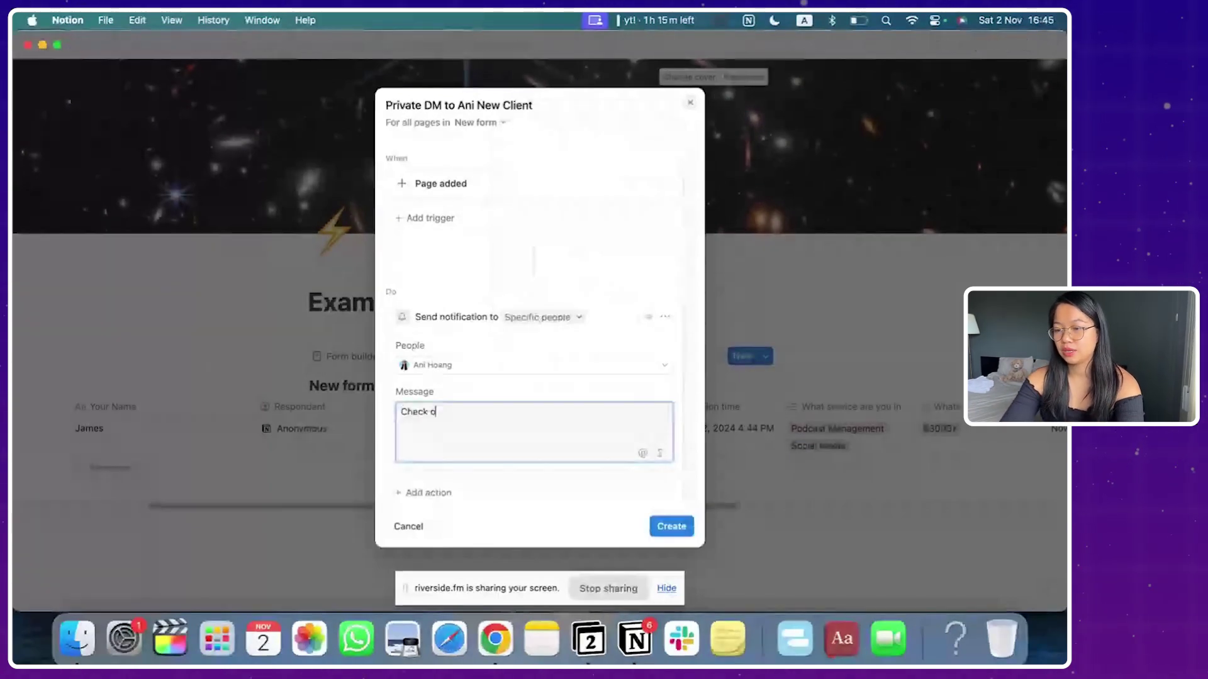
type("ut, we have a new client@")
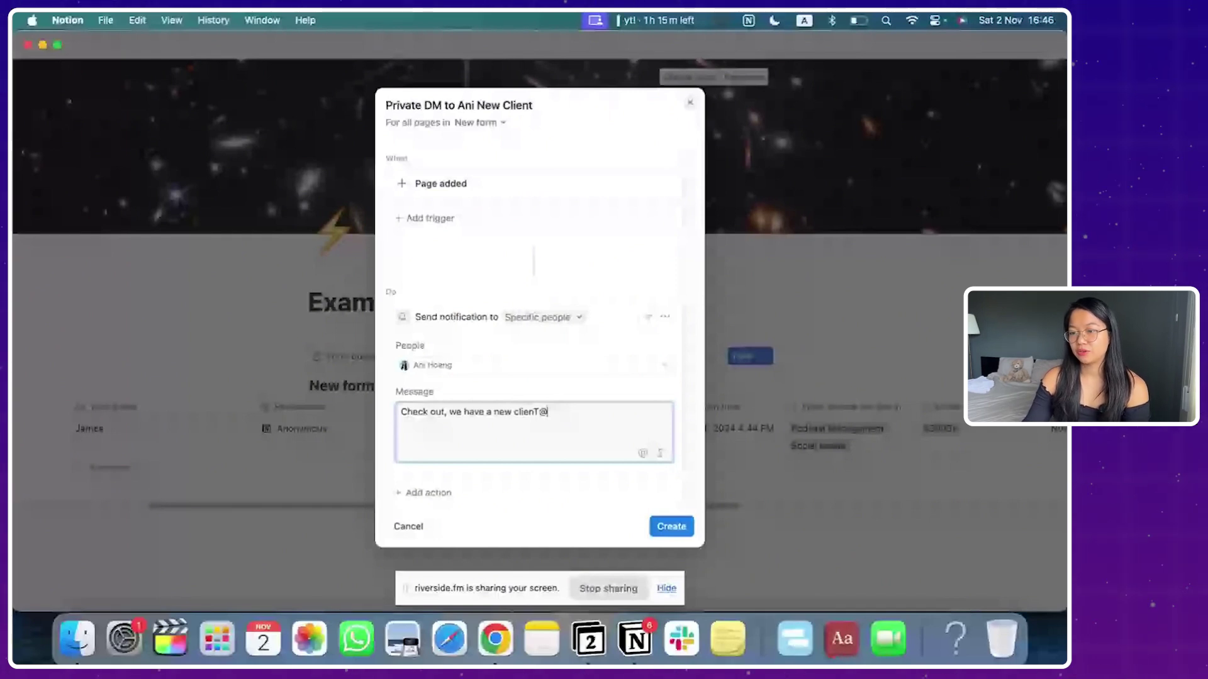
left_click(429, 492)
left_click(465, 465)
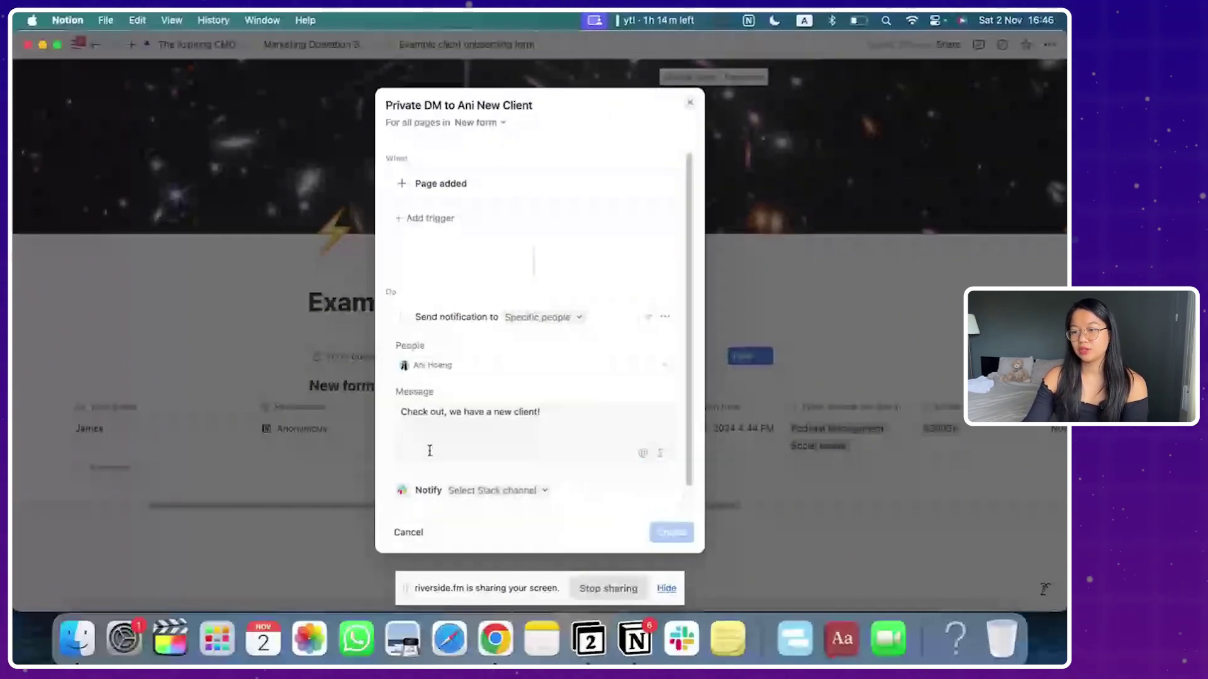
left_click(466, 463)
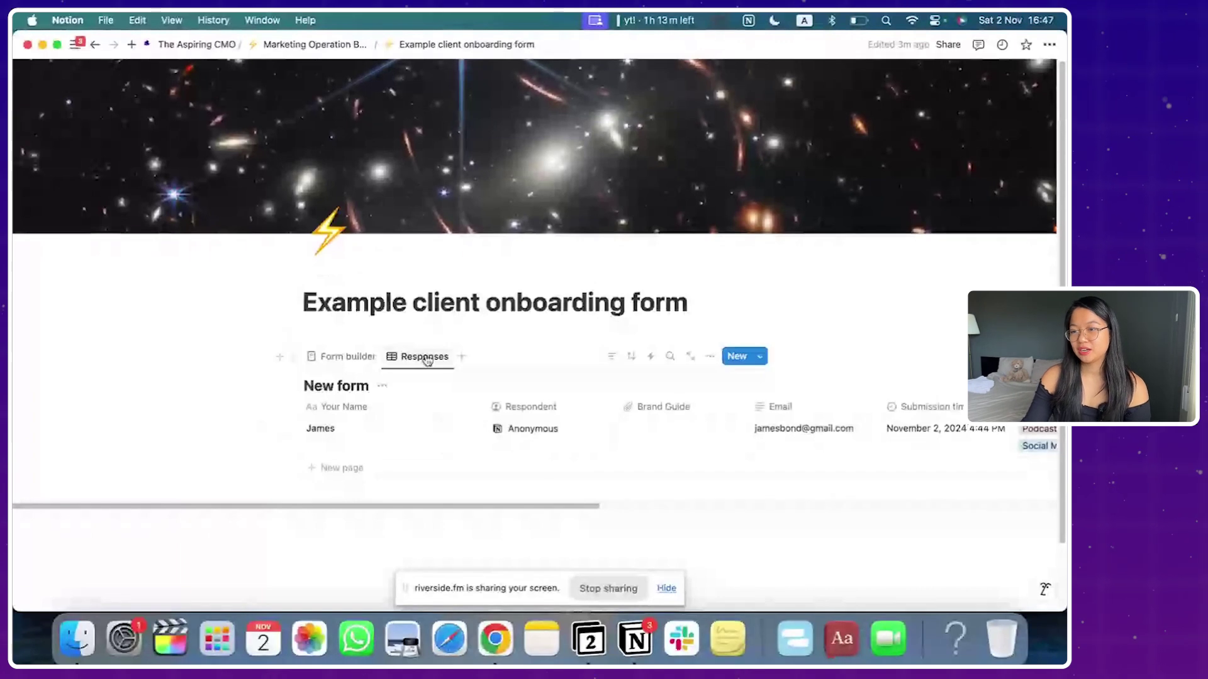
Step: Start a new automation named 'DM when new client added', triggered when a page is added
left_click(647, 356)
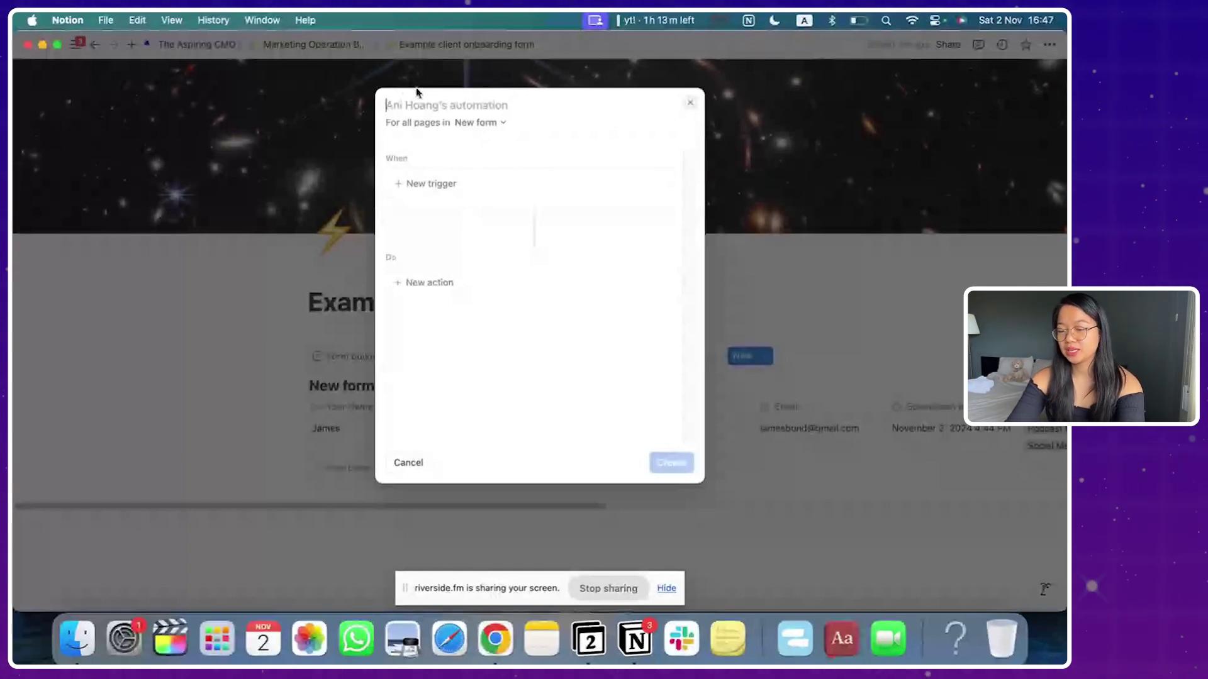
left_click(690, 102)
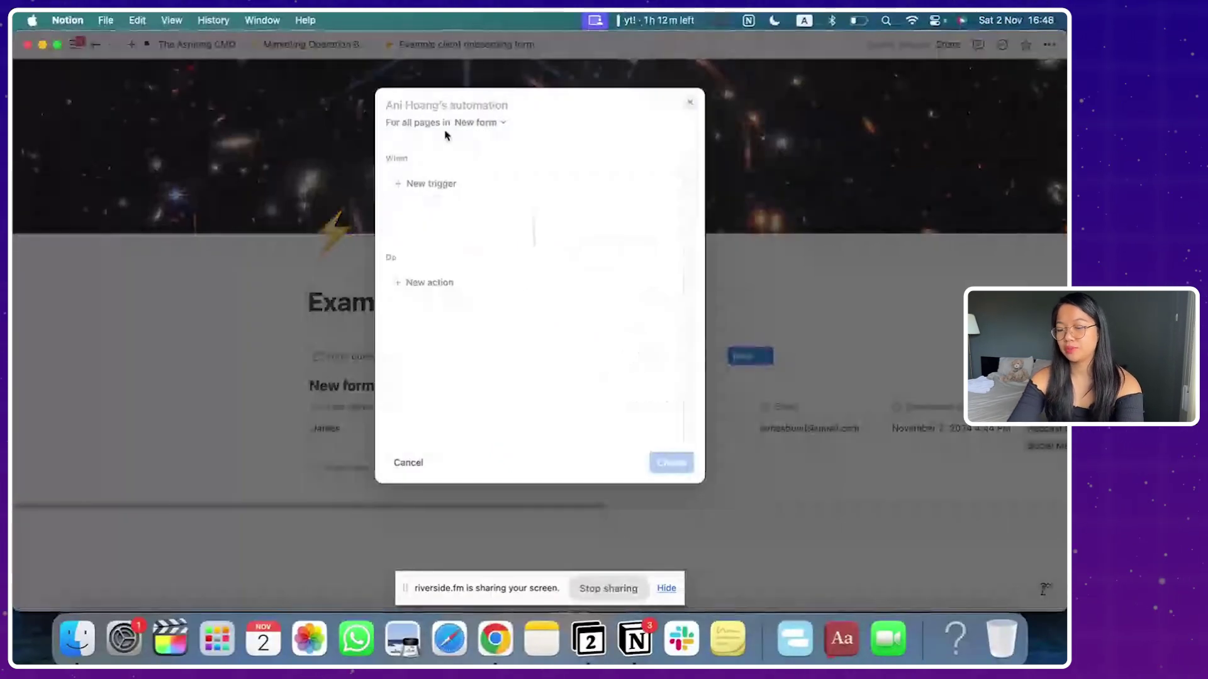
type("DM when new client added")
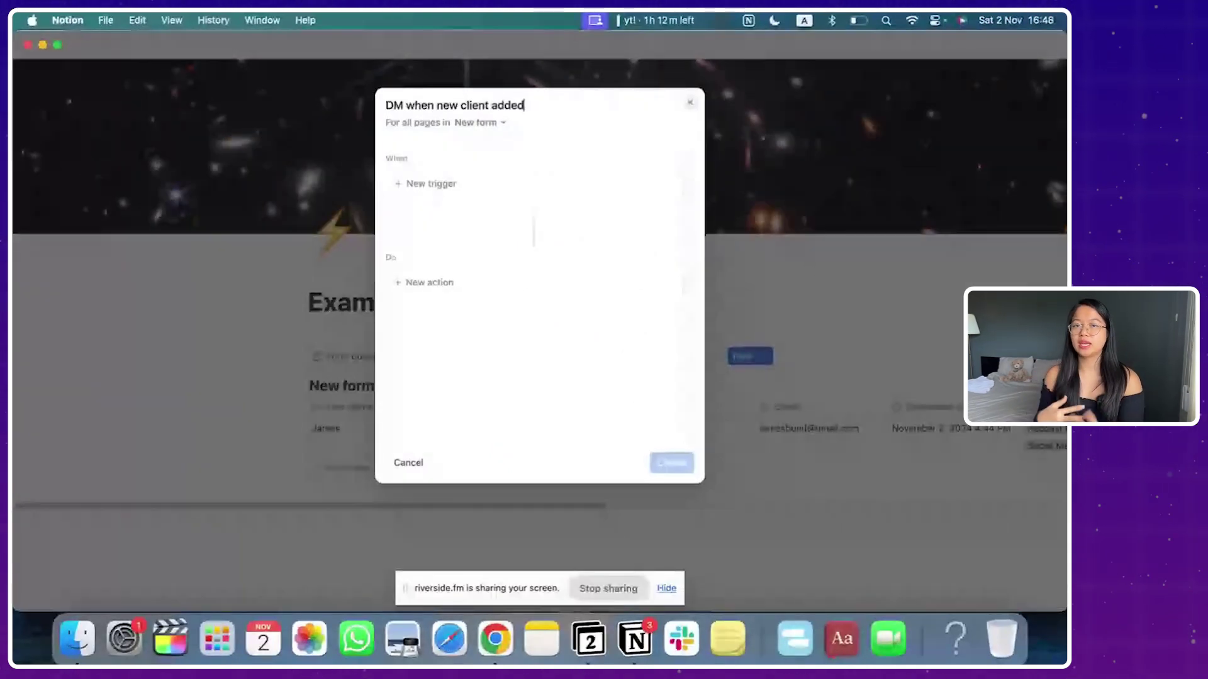
left_click(475, 180)
left_click(467, 282)
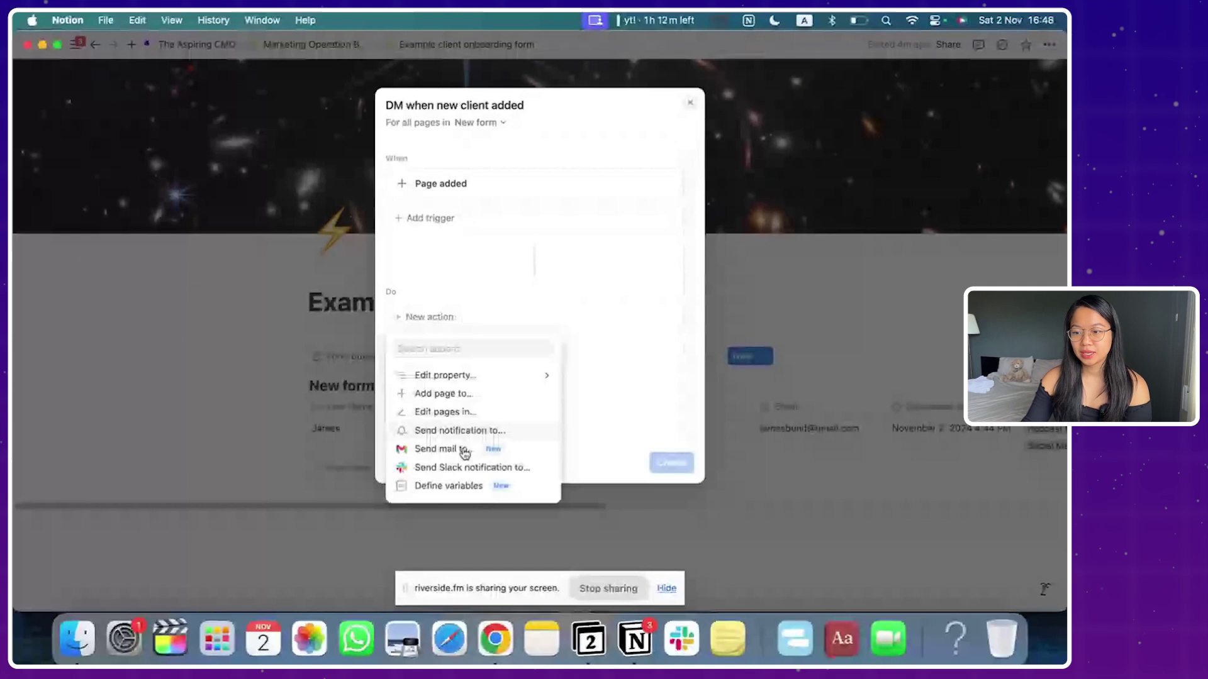
Step: Add an action that notifies the the-aspiring-cmo Slack channel
left_click(441, 467)
left_click(468, 318)
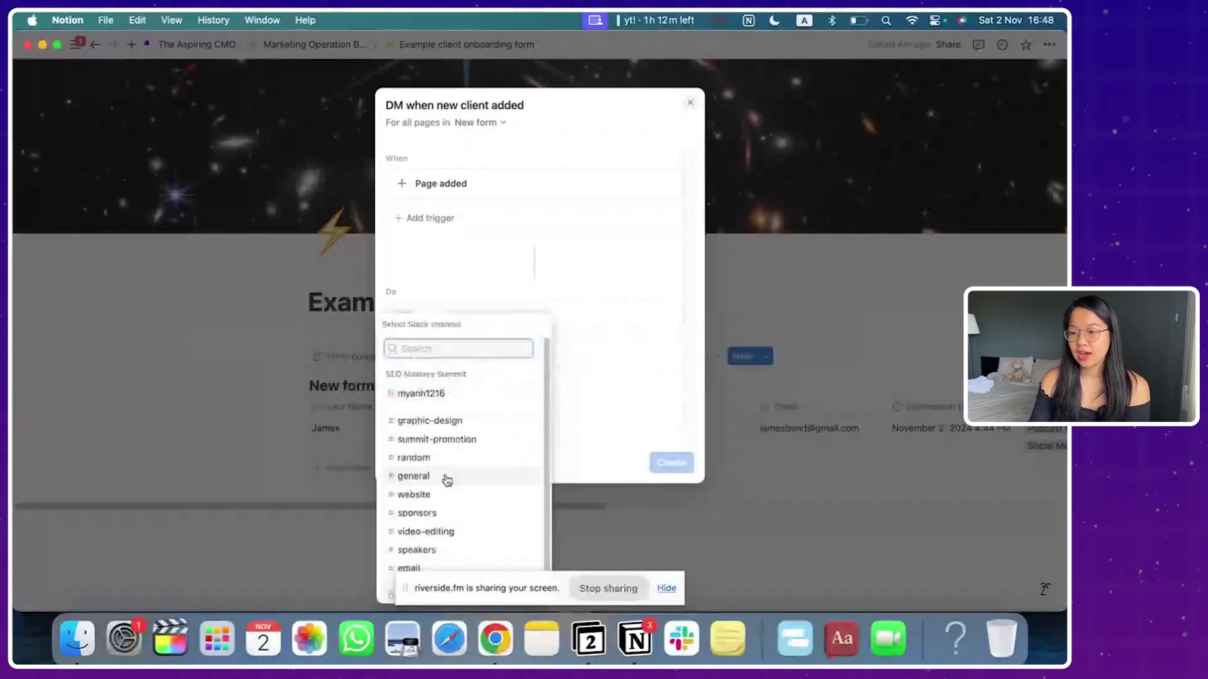
left_click(434, 568)
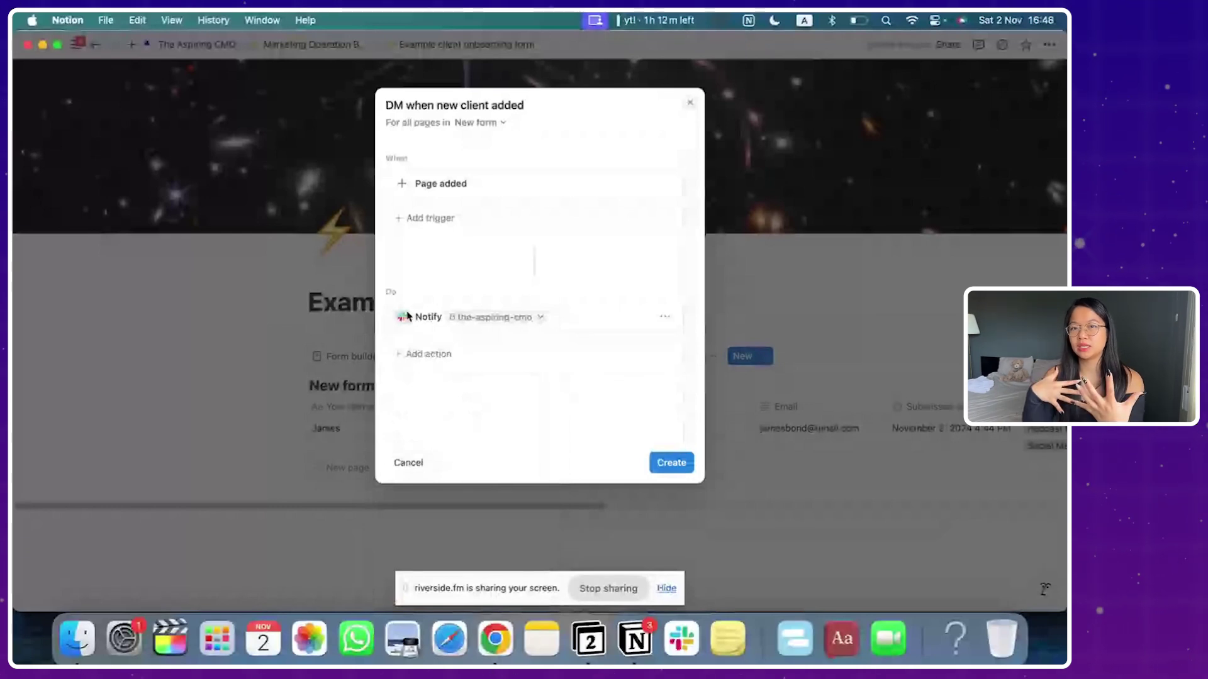
Step: Add a notification to a teammate with the message 'we have a new client!' and create the automation
left_click(453, 357)
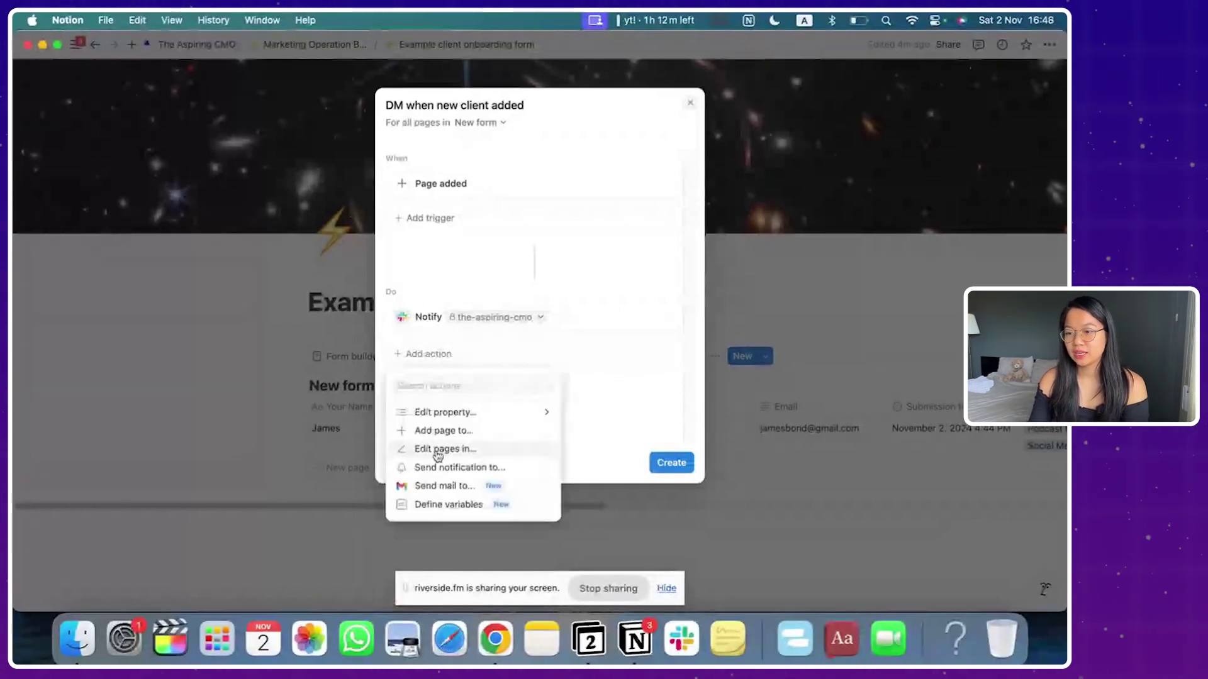
left_click(529, 467)
left_click(543, 354)
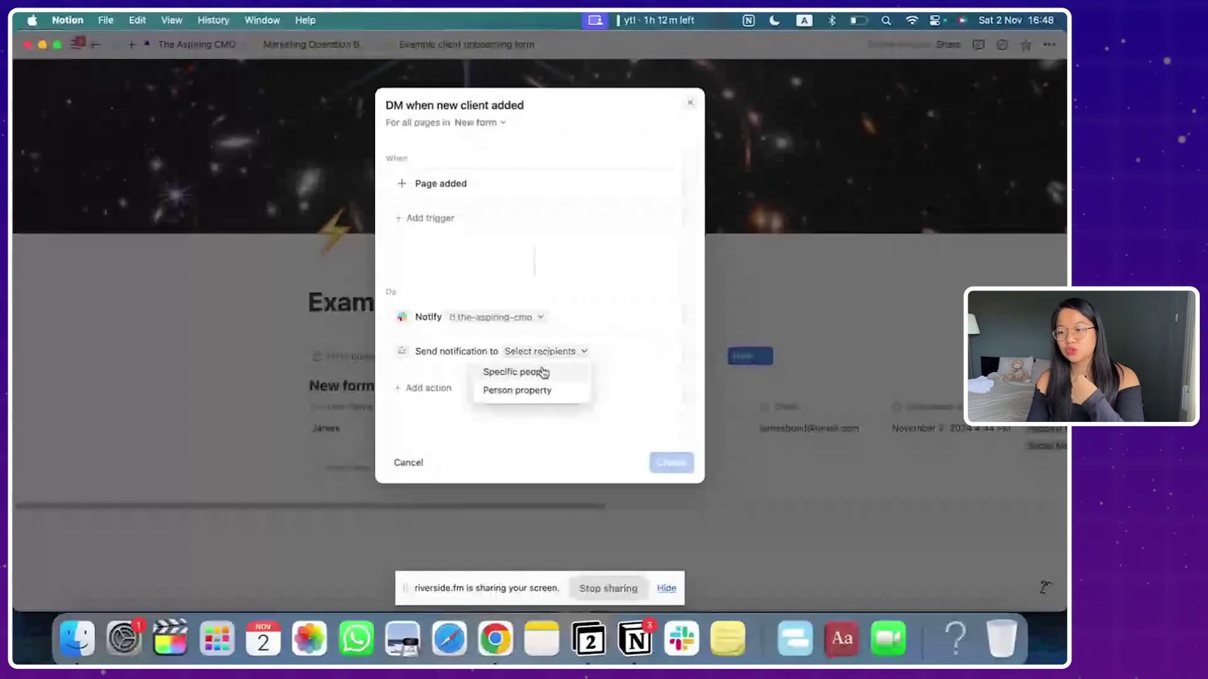
left_click(543, 372)
left_click(443, 400)
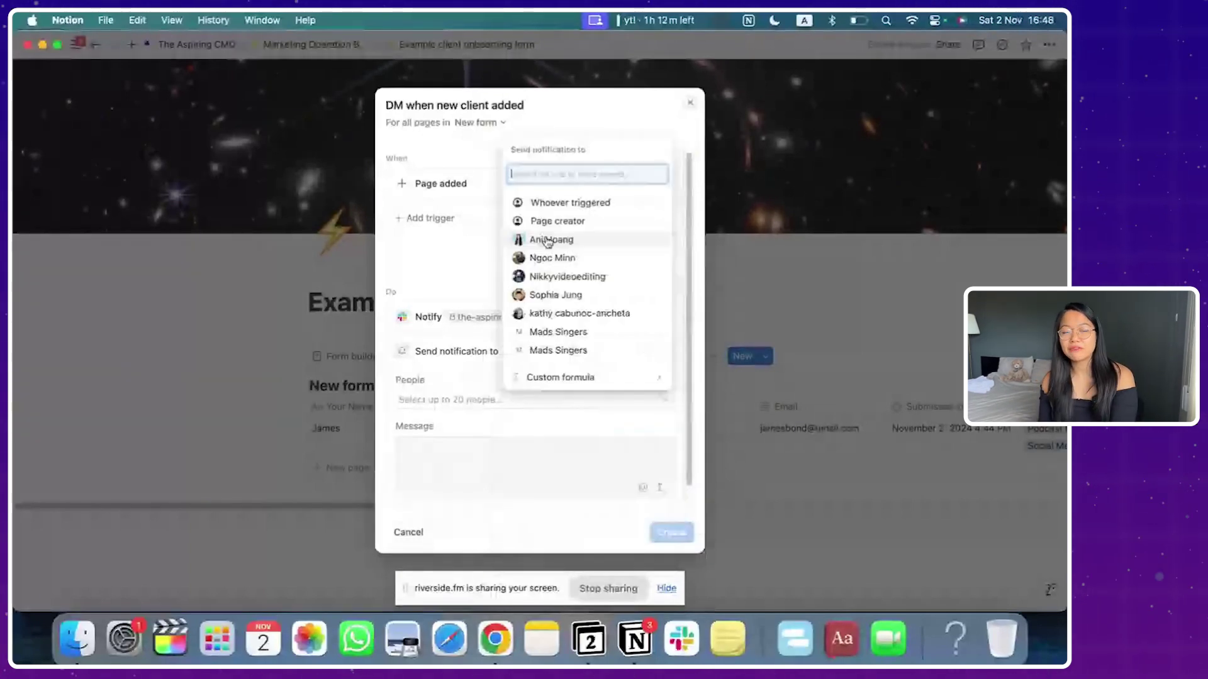
left_click(549, 242)
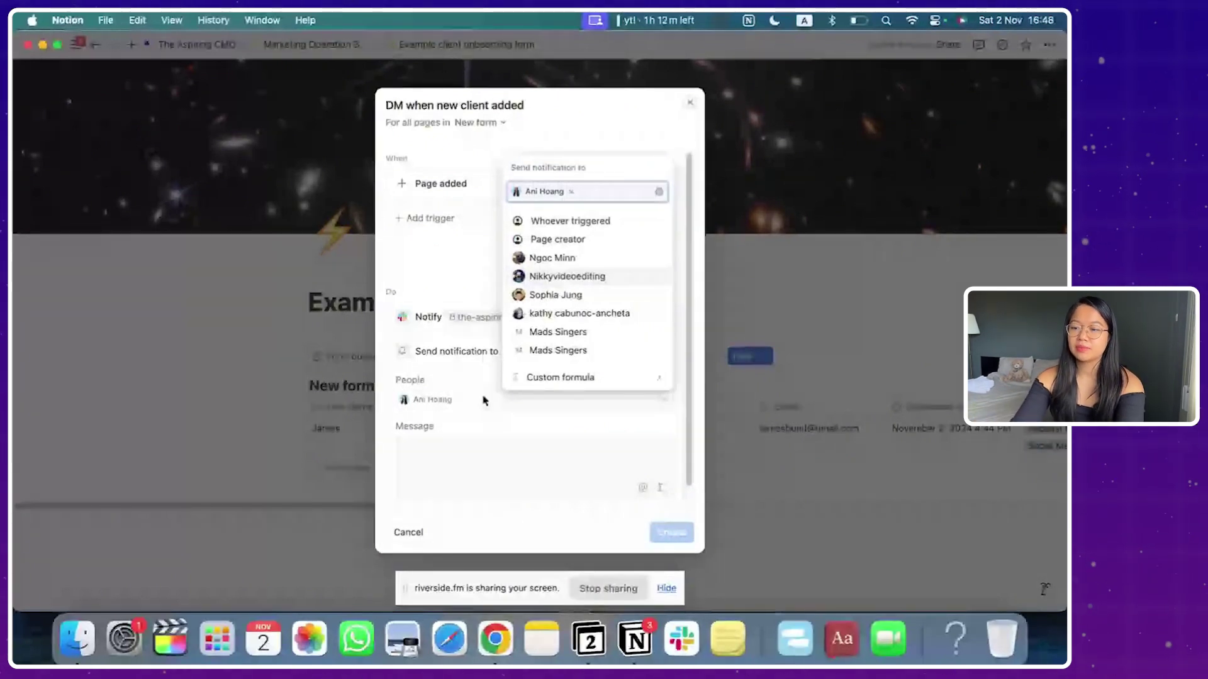
left_click(441, 442)
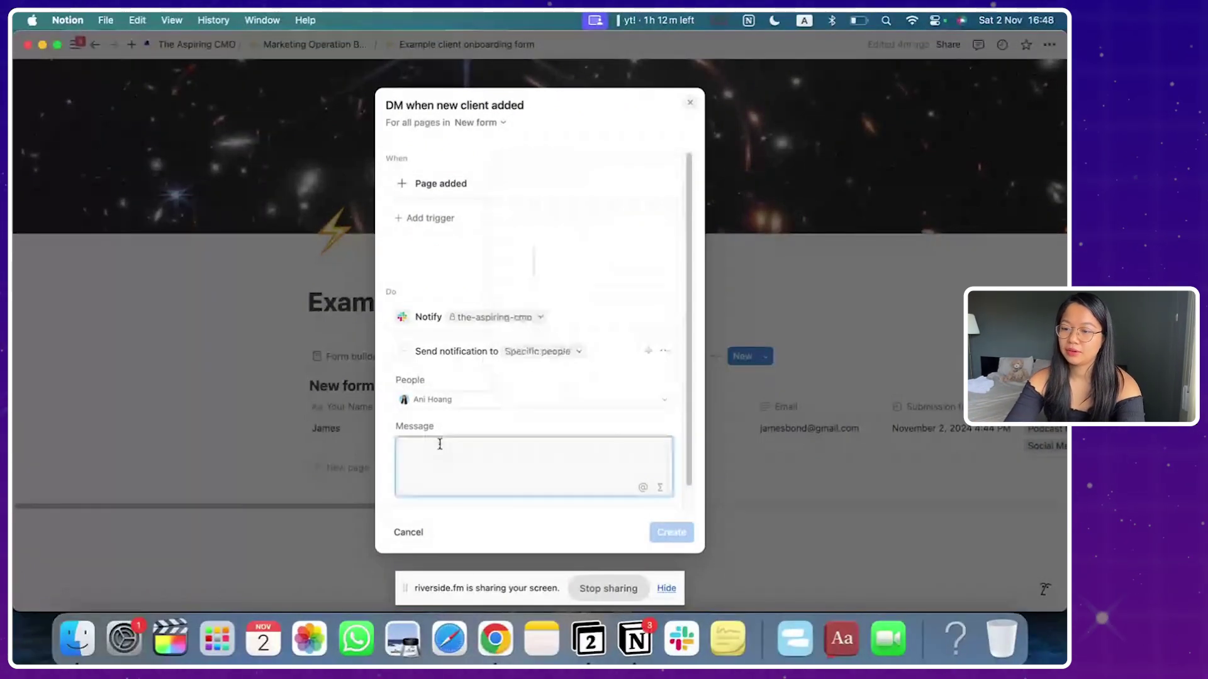
type("we have a new client!")
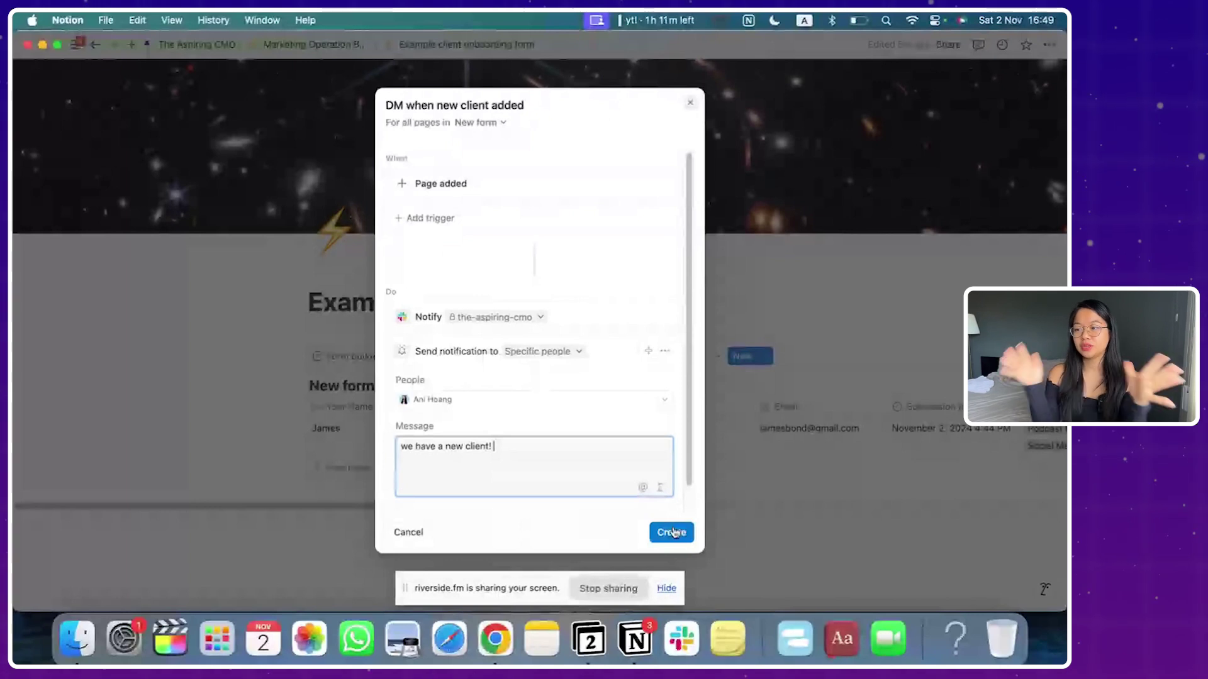
left_click(672, 533)
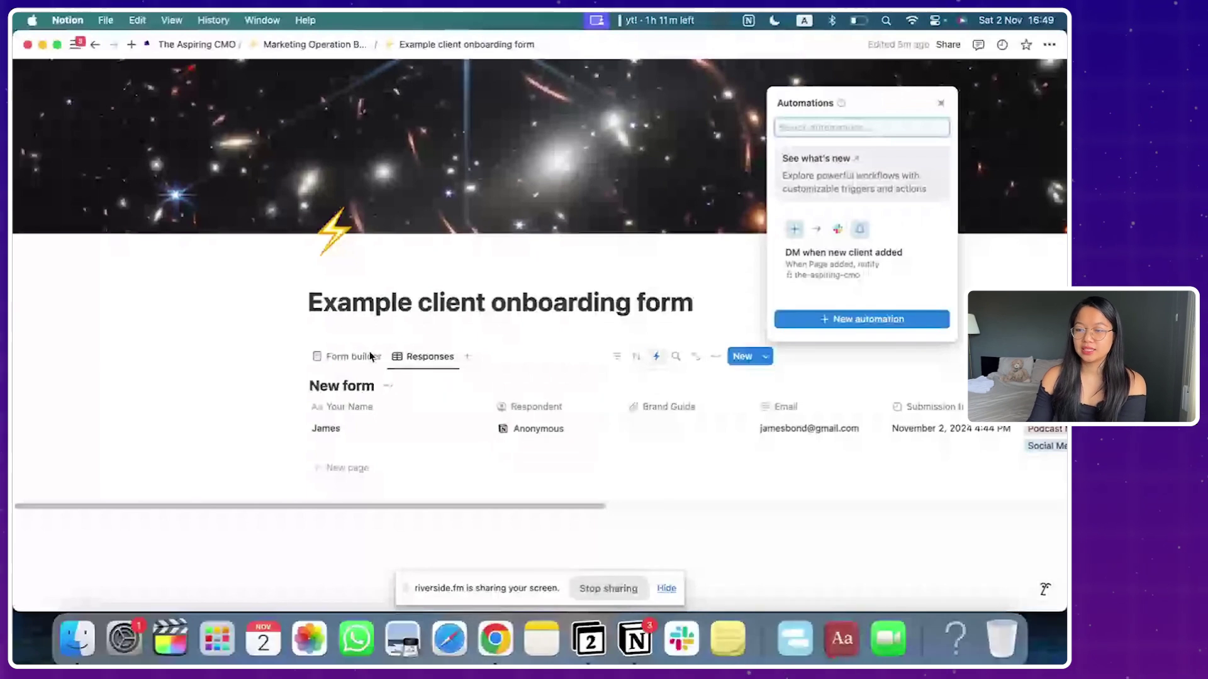
Step: Fill in the public form's name, start date November 13, 2024, and website answers in Chrome
left_click(593, 326)
key("super+Tab")
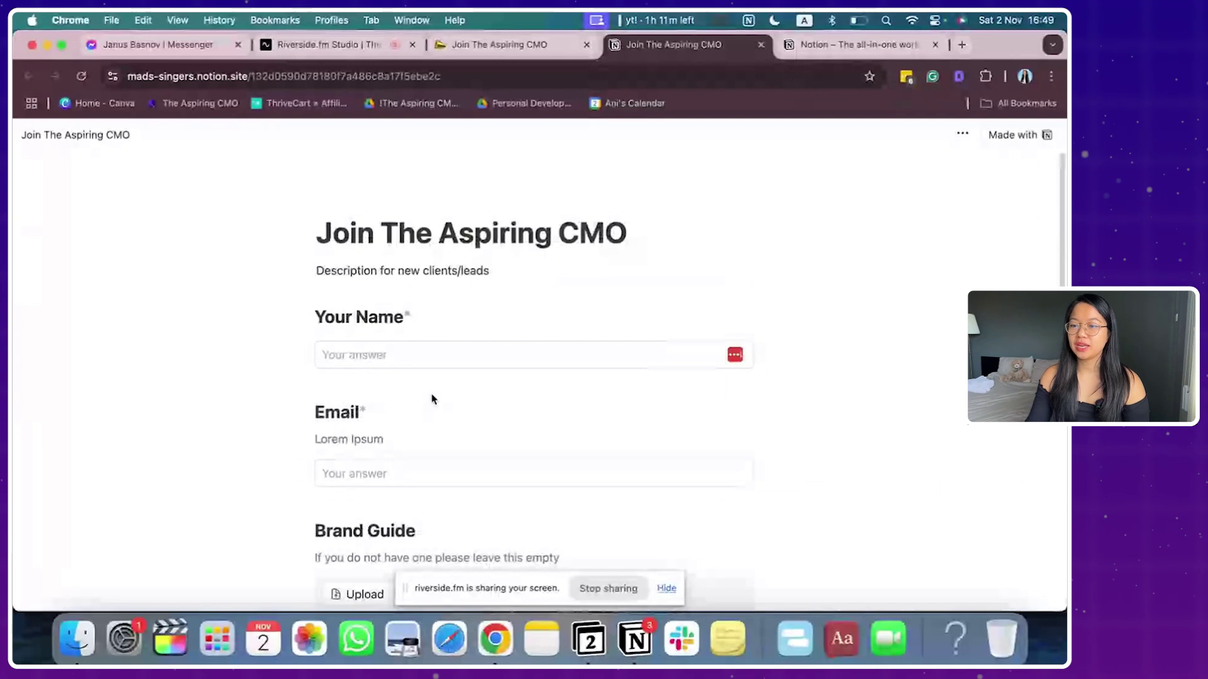
left_click(415, 358)
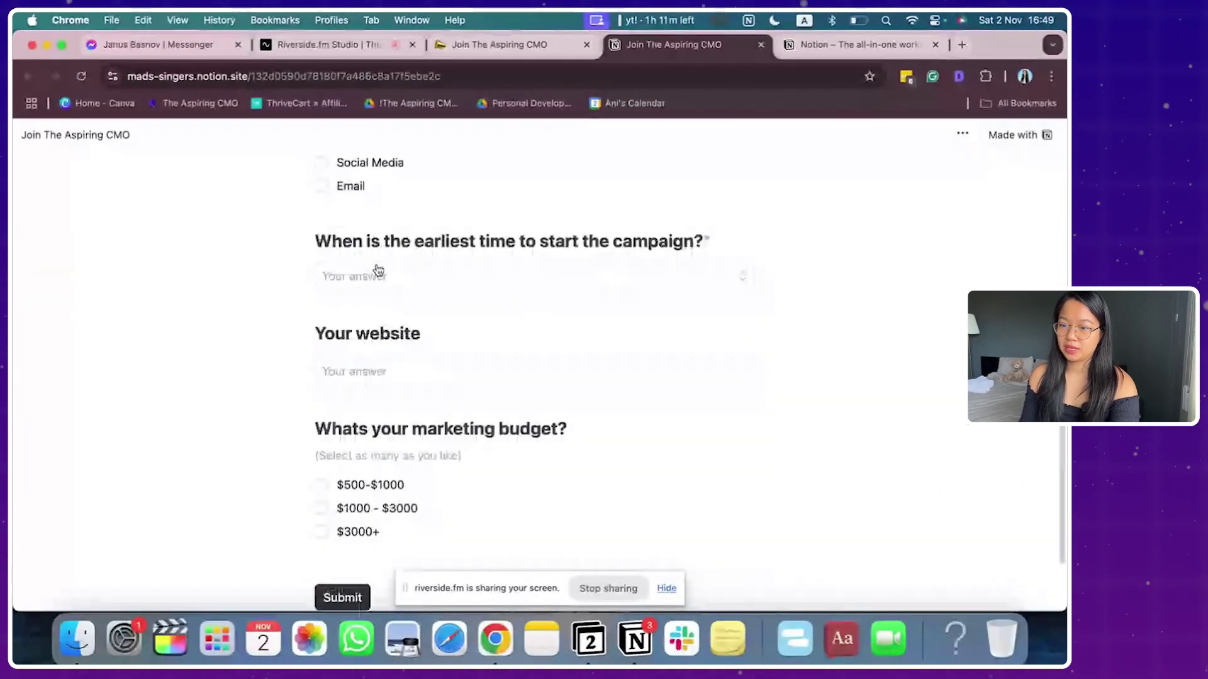
left_click(375, 270)
left_click(423, 429)
left_click(387, 375)
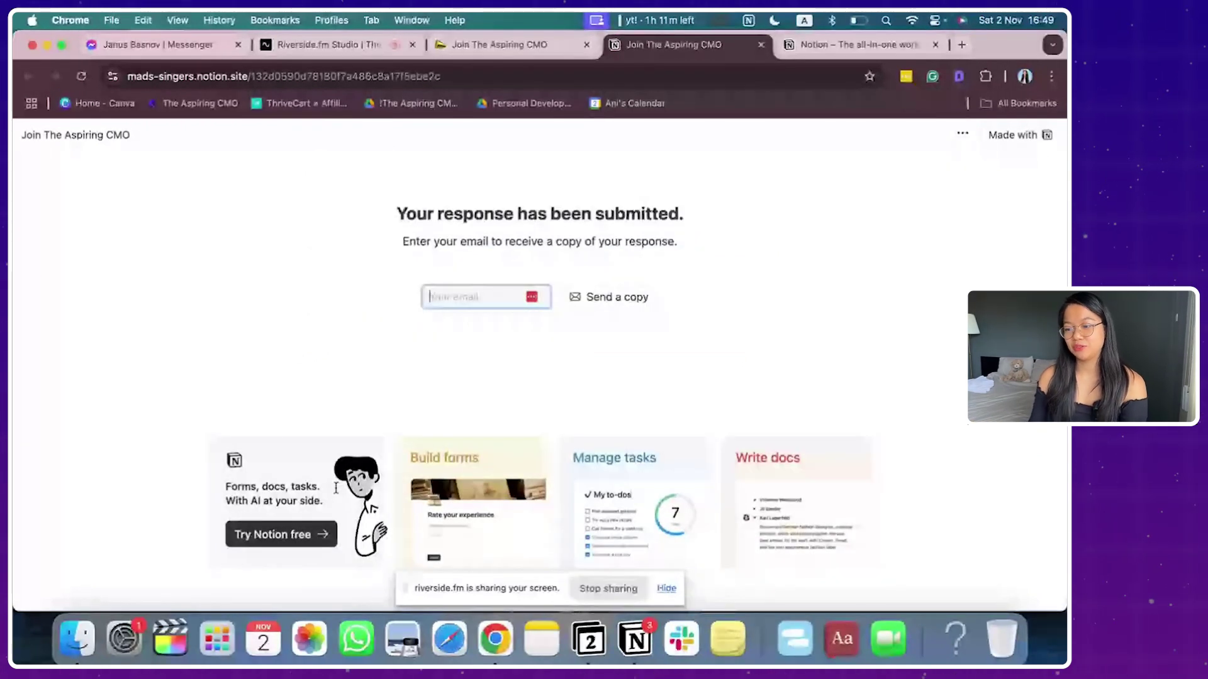
Step: Return to Notion and open the Inbox showing the 'DM when new client added' notification
key("super+Tab")
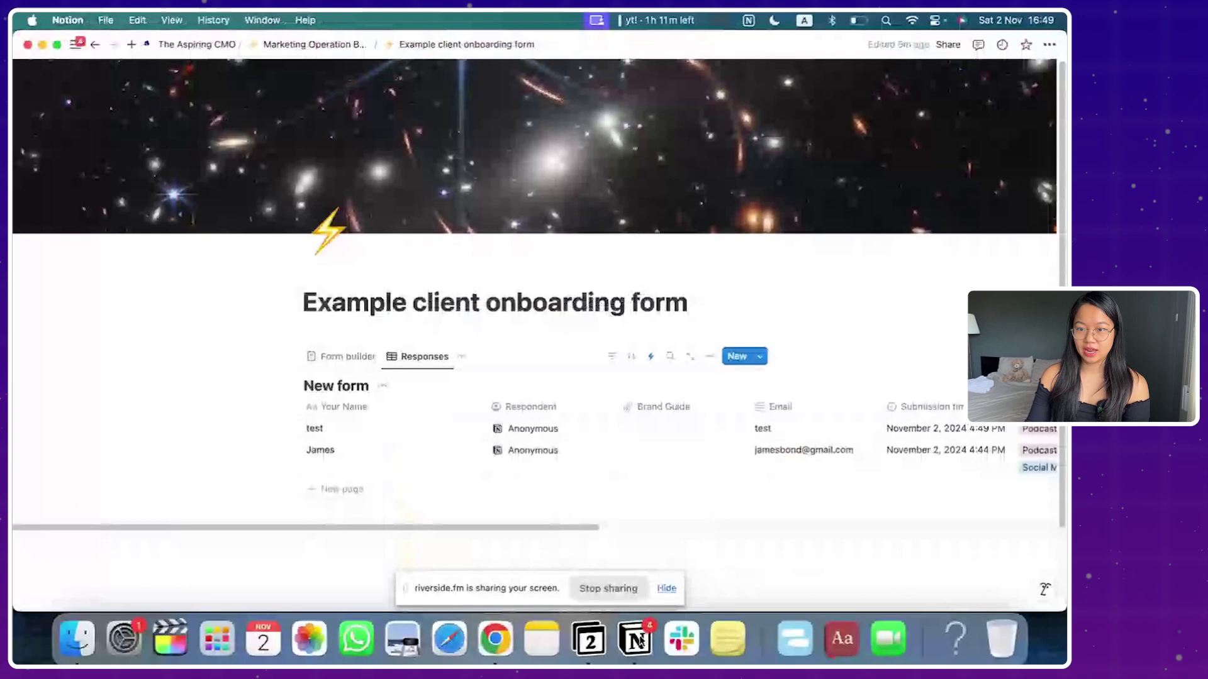
mouse_move(72, 45)
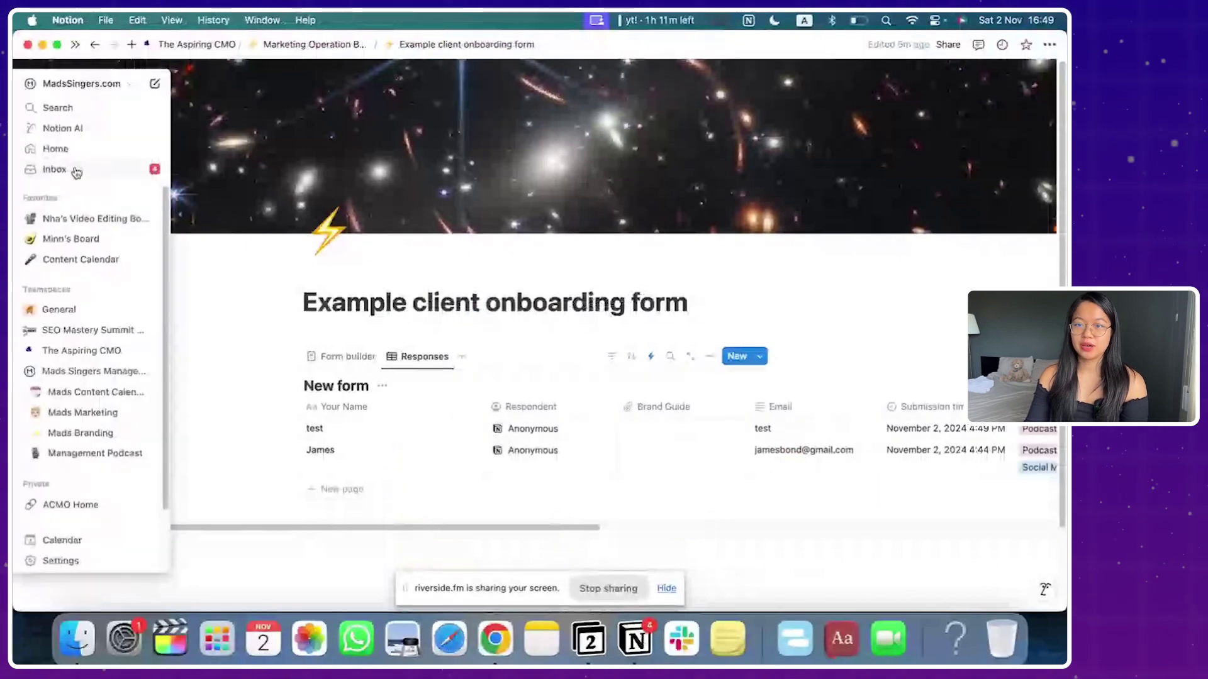
left_click(56, 169)
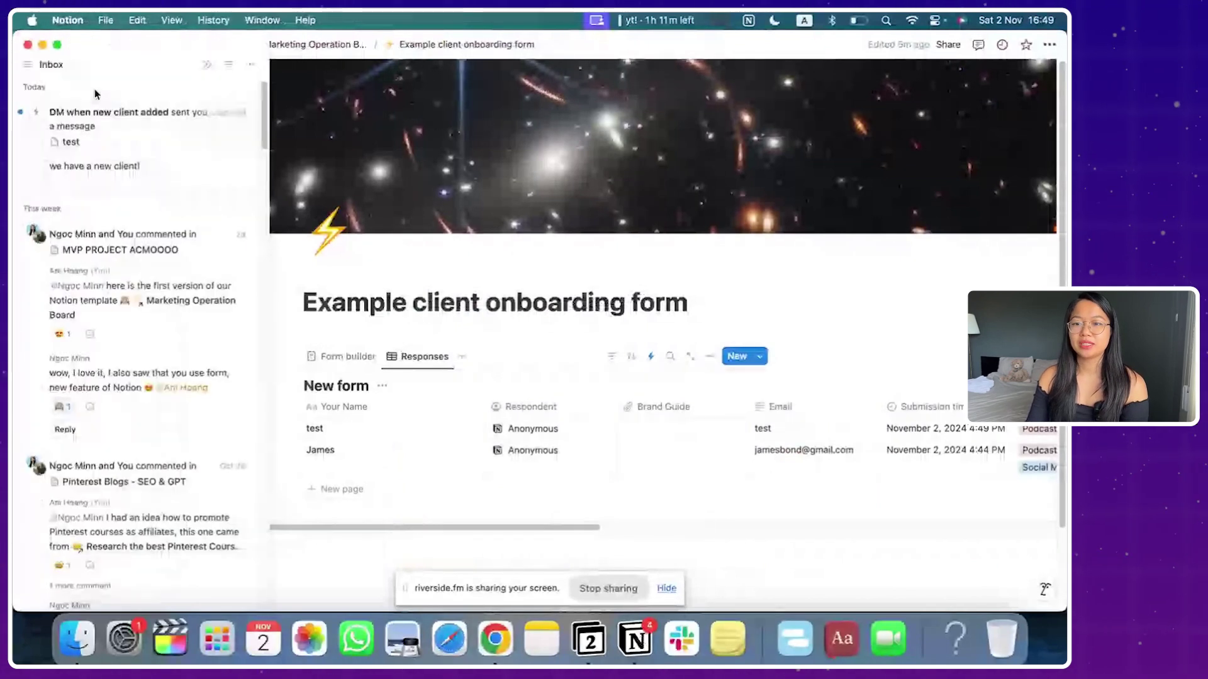
Step: Open the test response from the inbox notification, then via the Slack message in Notion
left_click(116, 172)
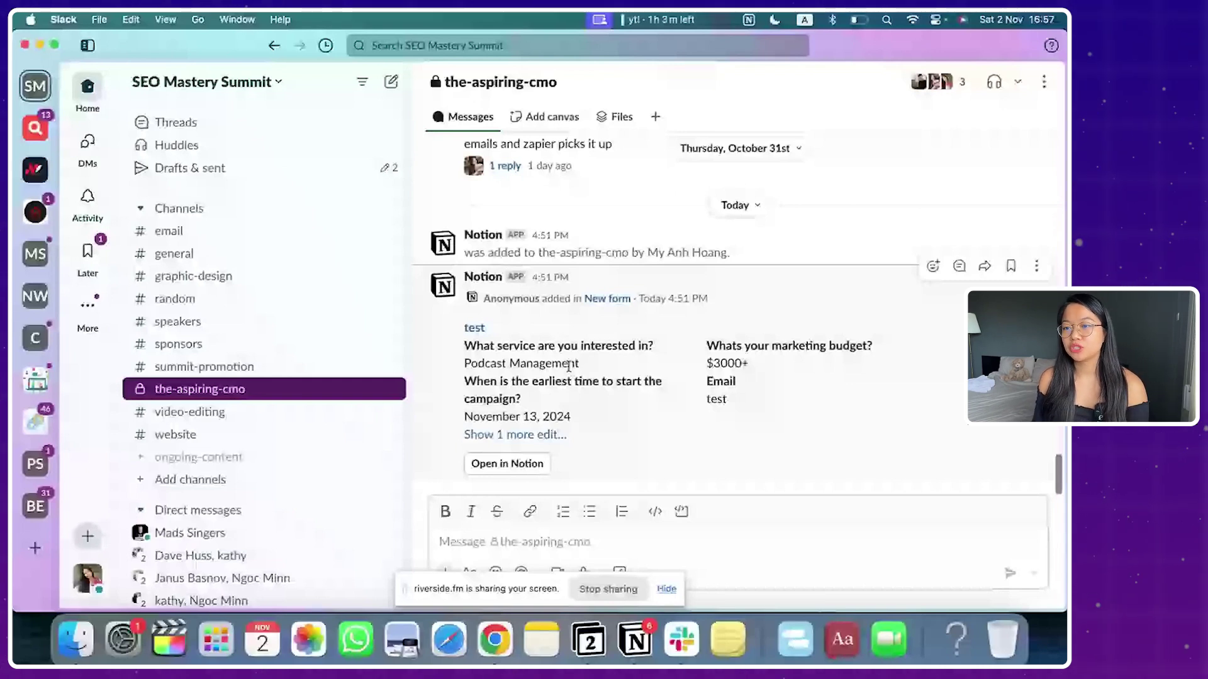
left_click(520, 462)
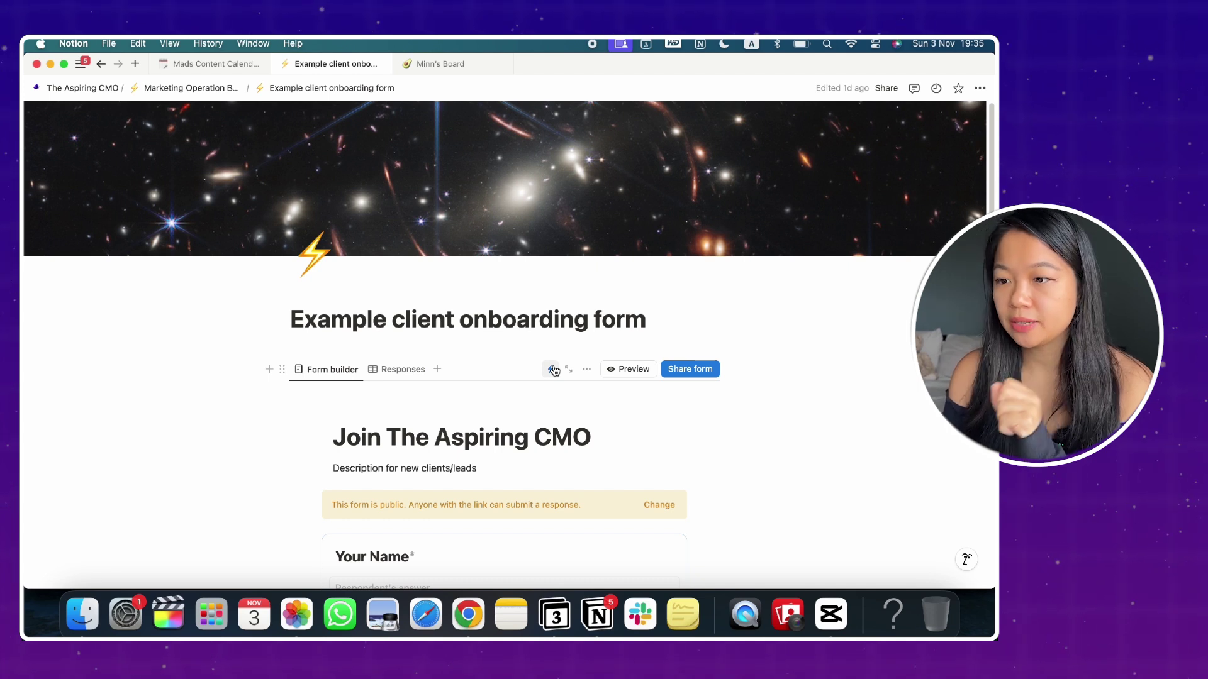
Step: Start a new automation named 'Add New Client To Client Database', triggered when a page is added
left_click(554, 371)
left_click(805, 326)
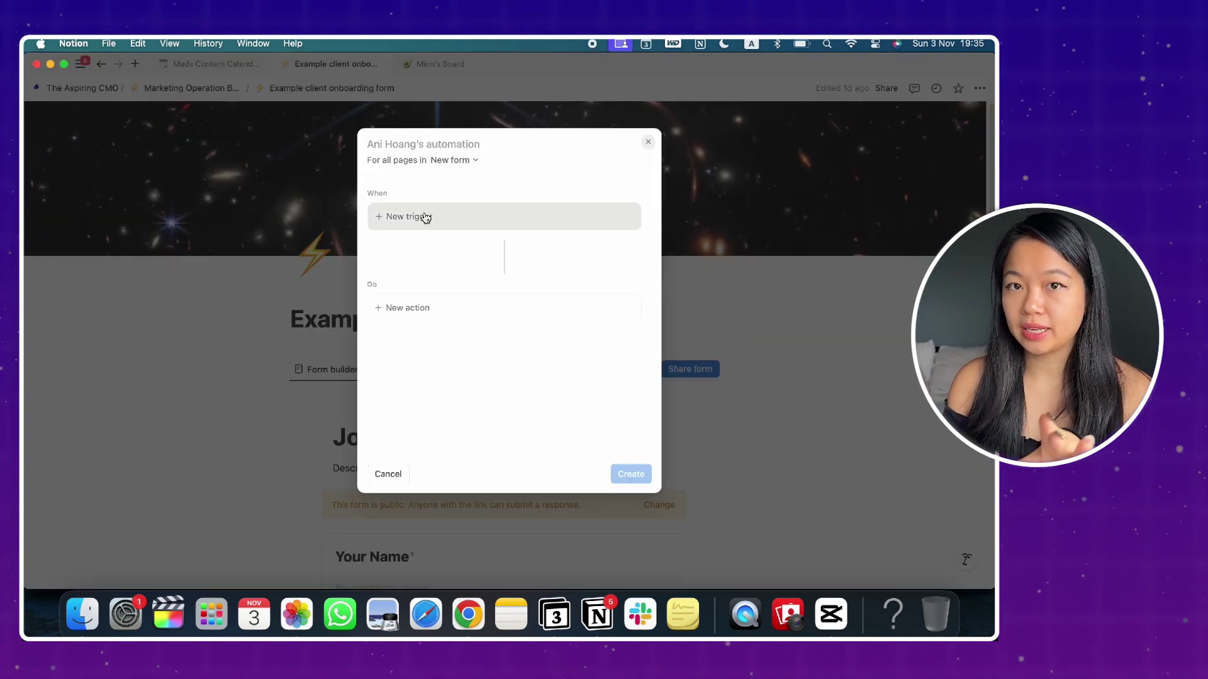
type("Add New")
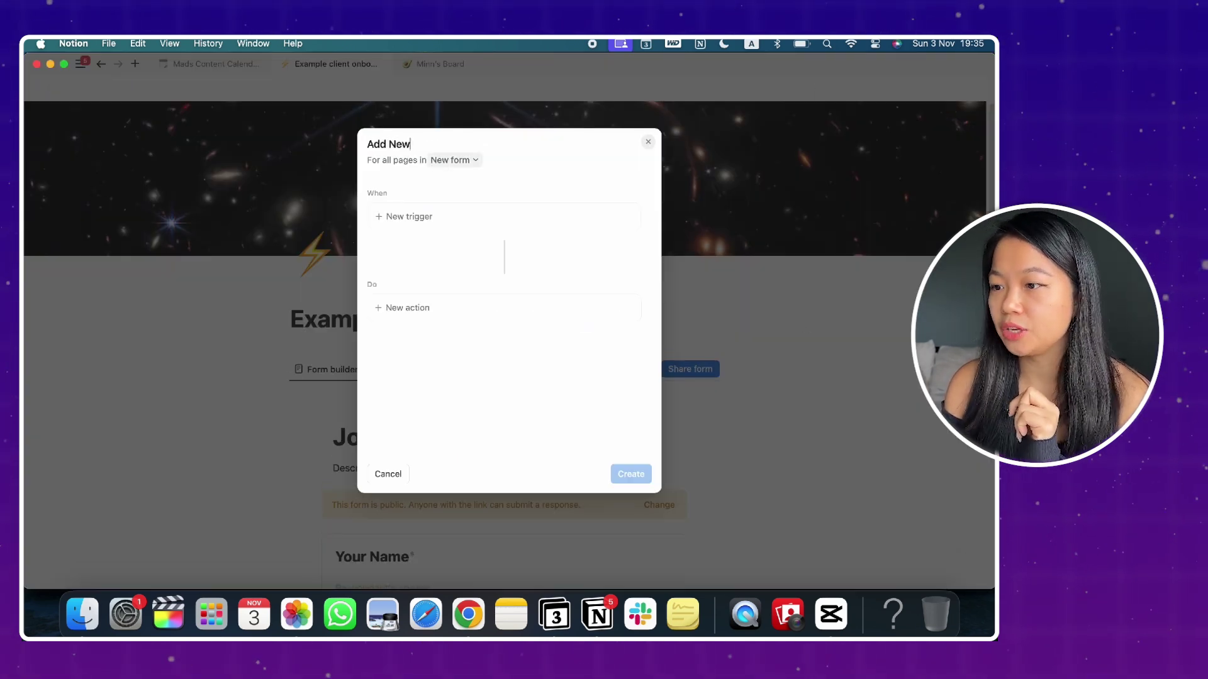
type(" Client T")
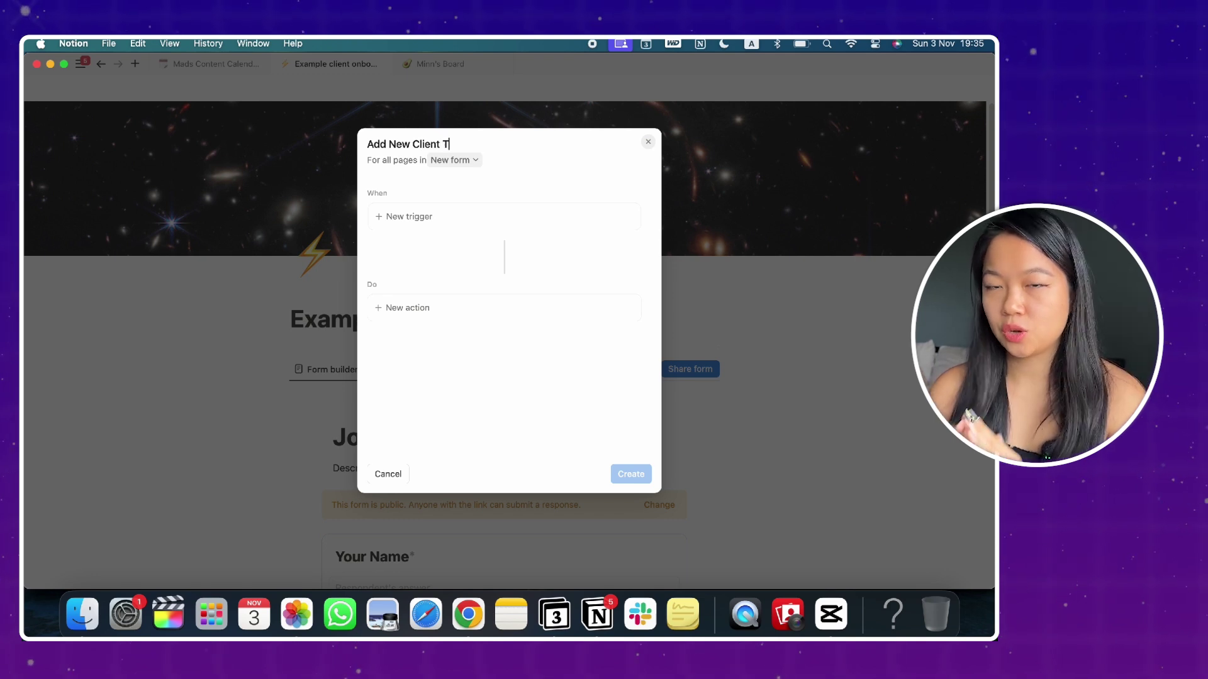
type("o Client")
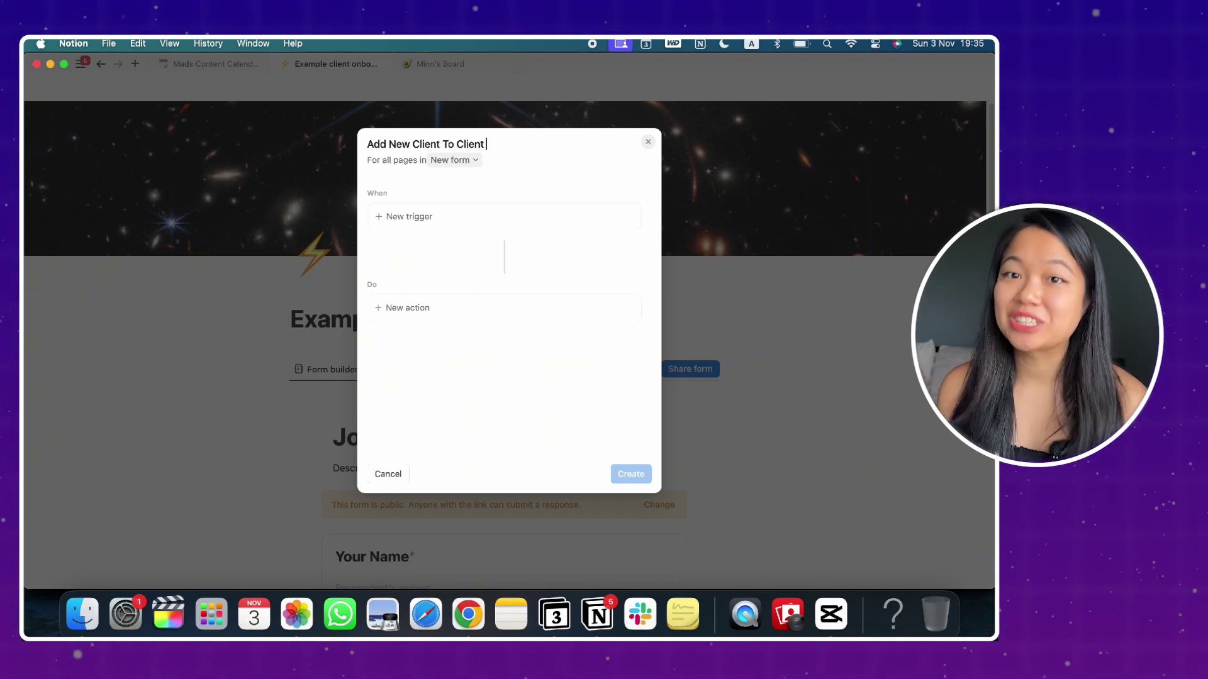
type(" Database")
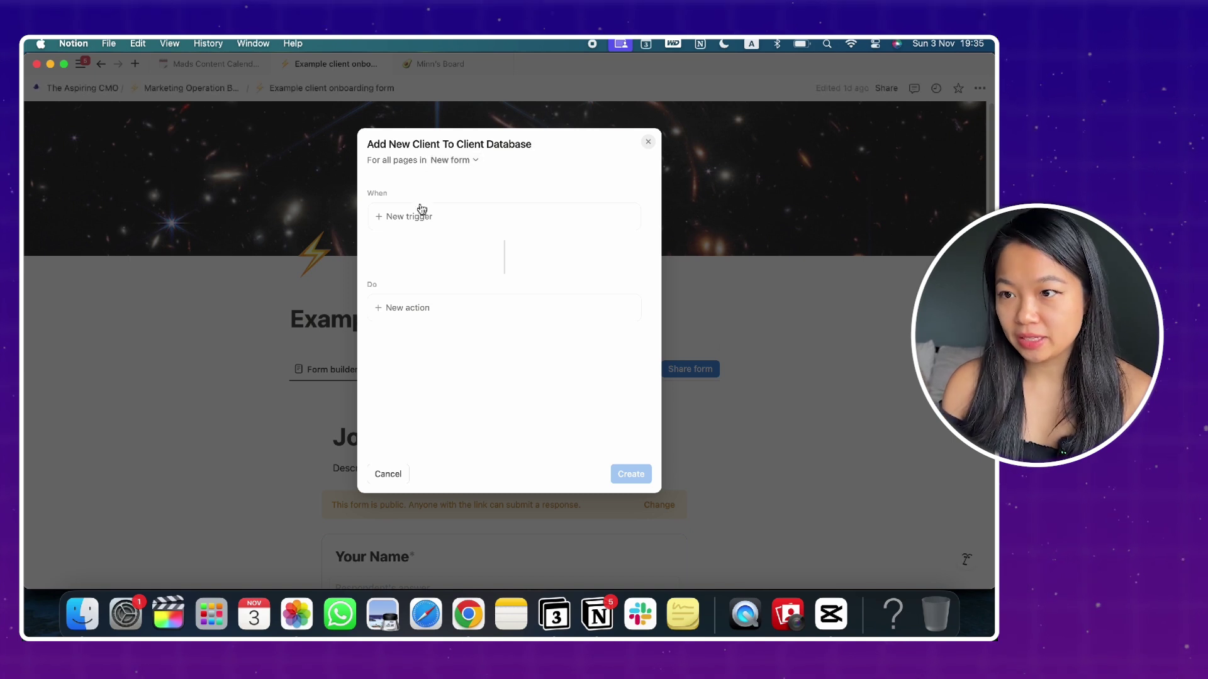
left_click(441, 217)
left_click(387, 305)
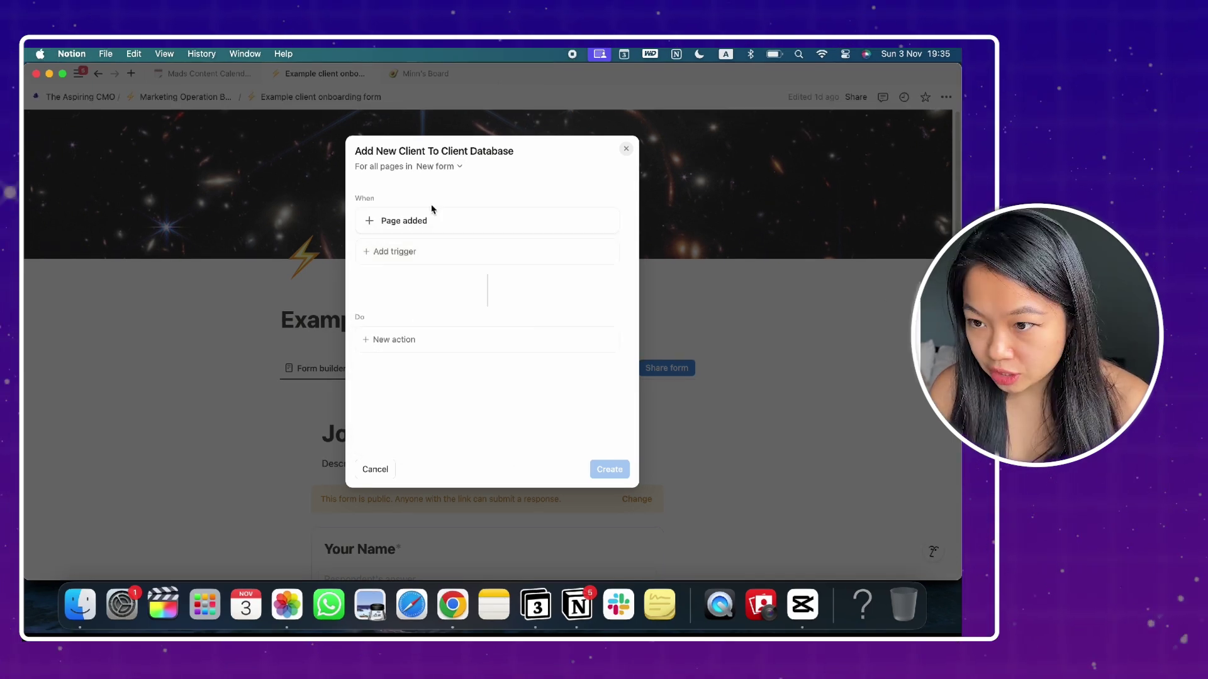
Step: Add an action that adds a page to Client Database - example
left_click(403, 336)
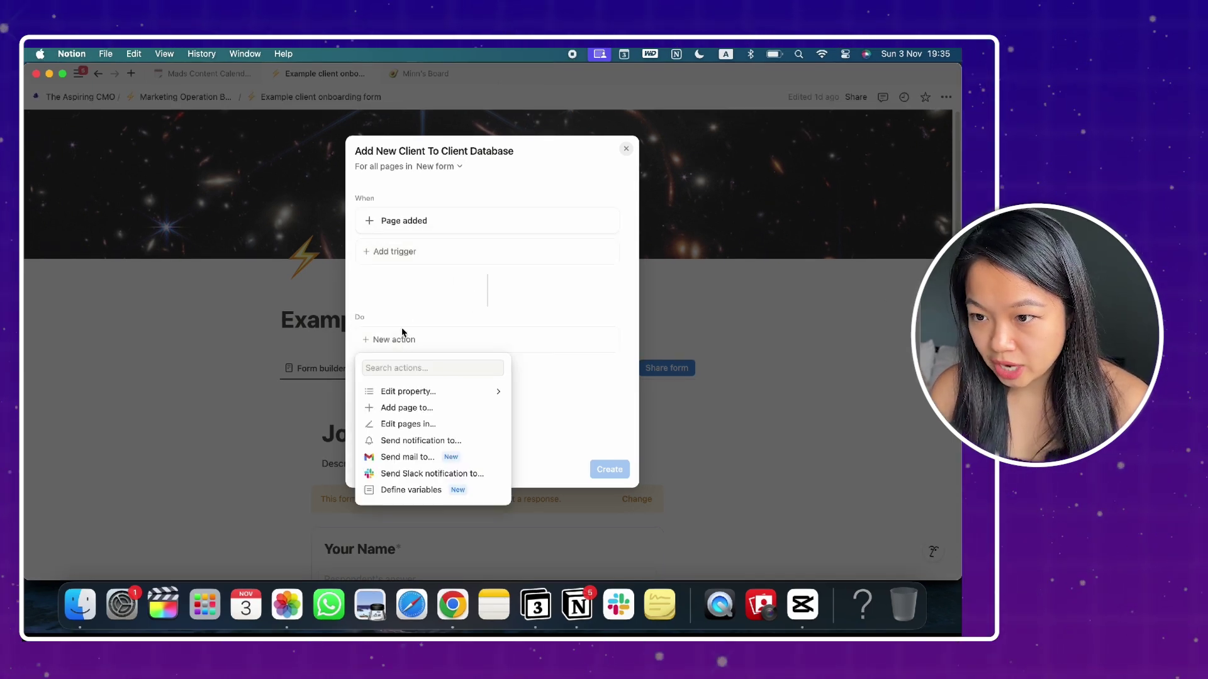
left_click(396, 408)
left_click(473, 340)
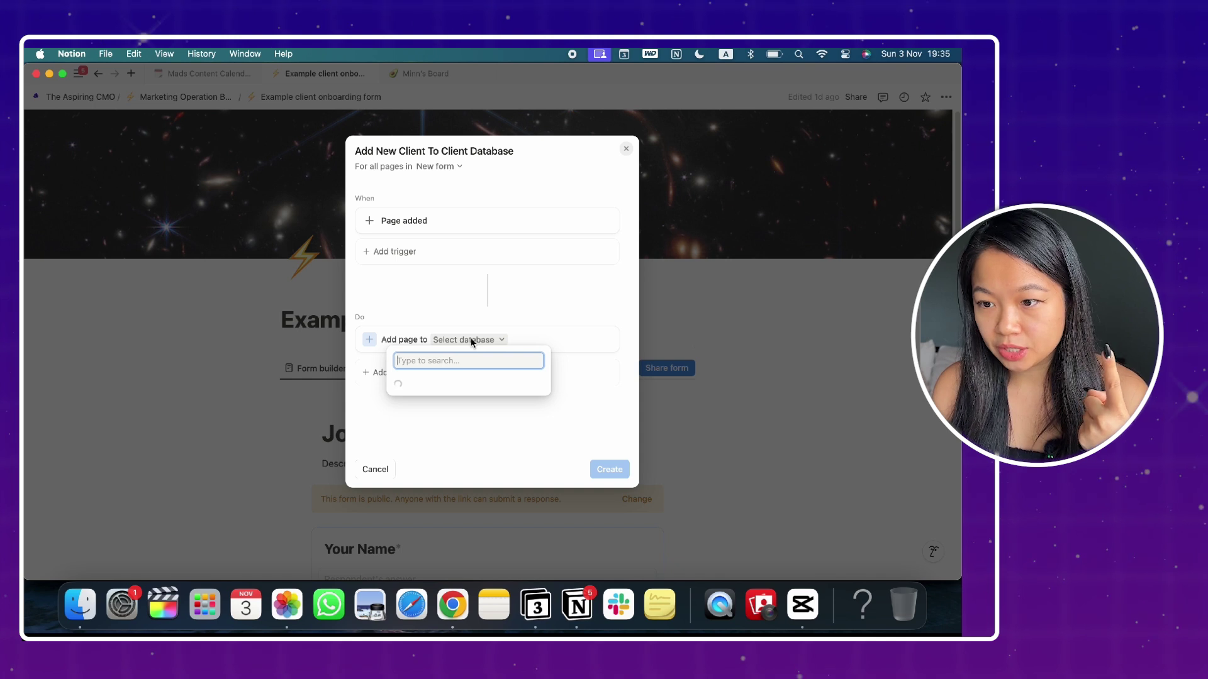
type("client da")
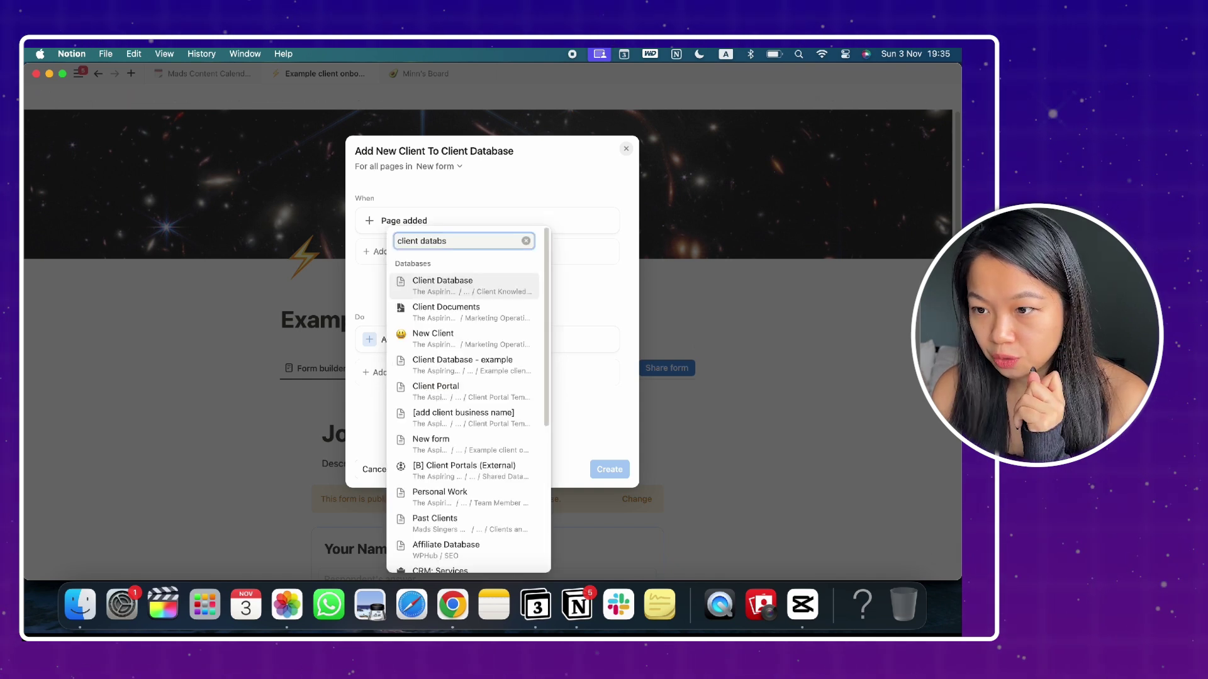
type("tabase")
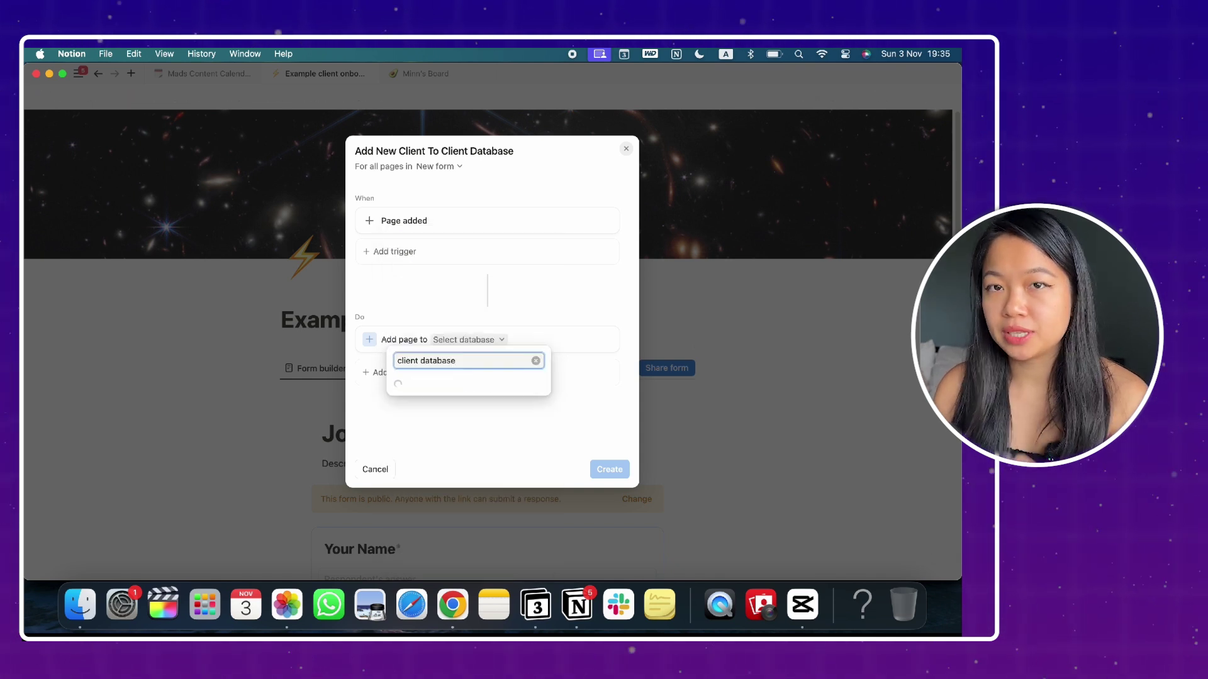
left_click(516, 312)
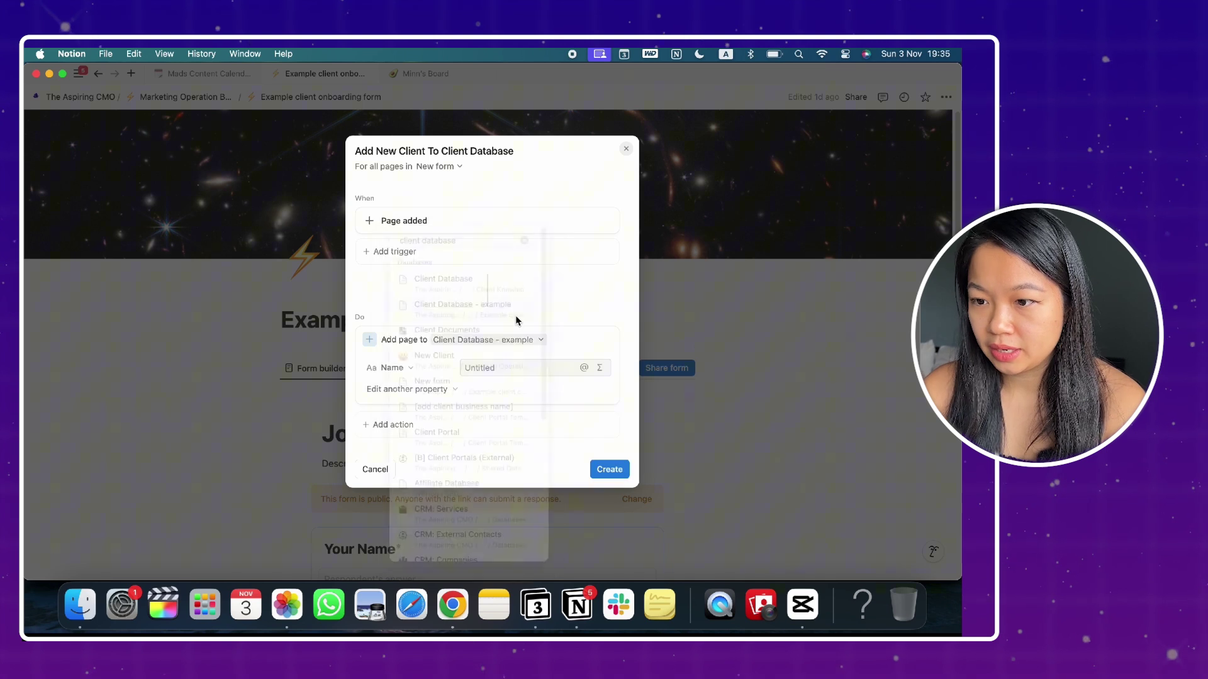
Step: Set the new page's Name to the trigger page's Your Name and create the automation
left_click(487, 368)
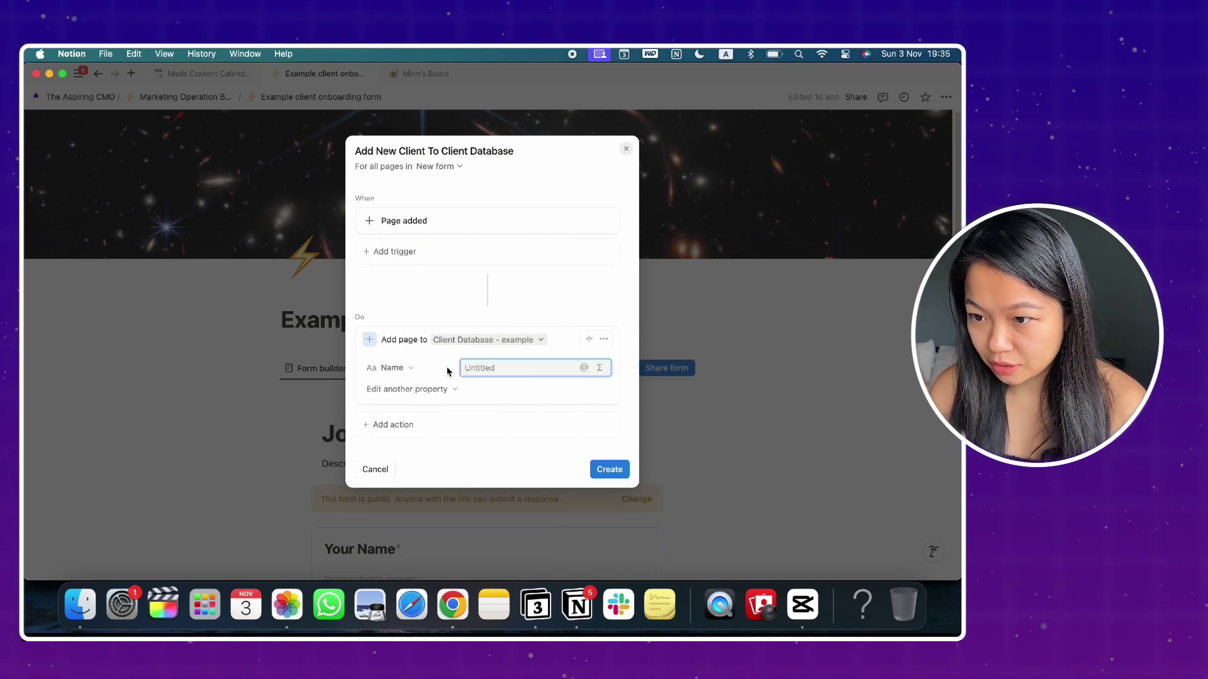
type("@")
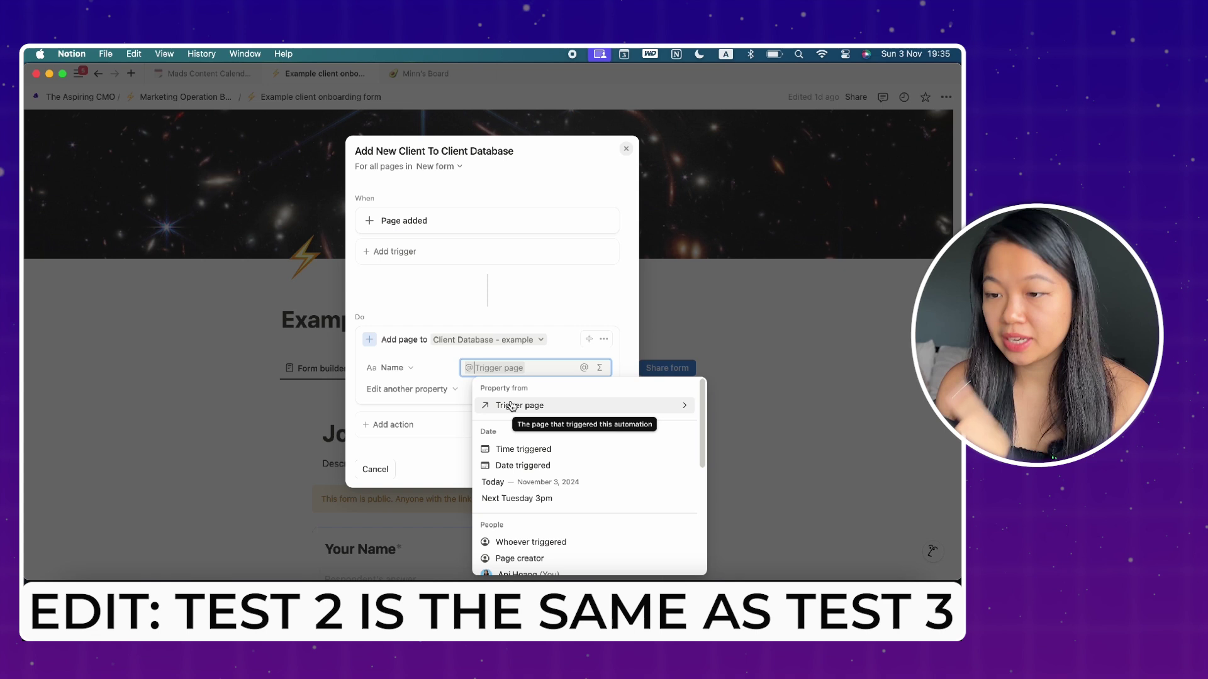
left_click(512, 405)
left_click(511, 524)
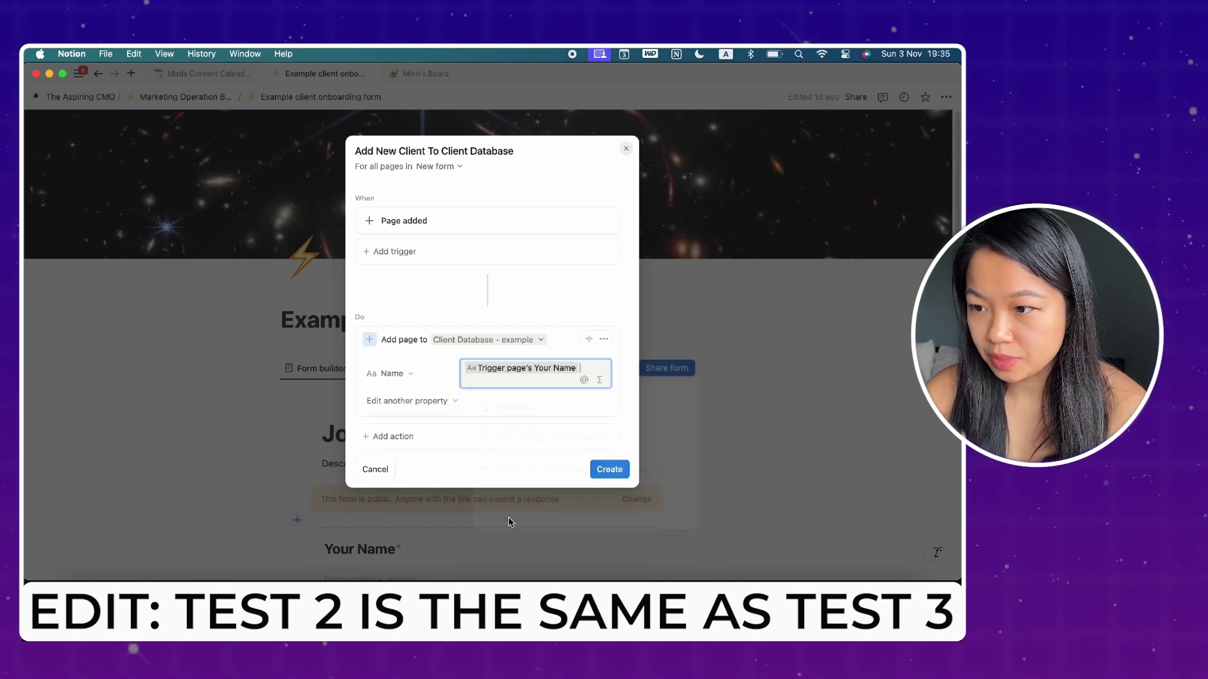
left_click(410, 402)
left_click(617, 487)
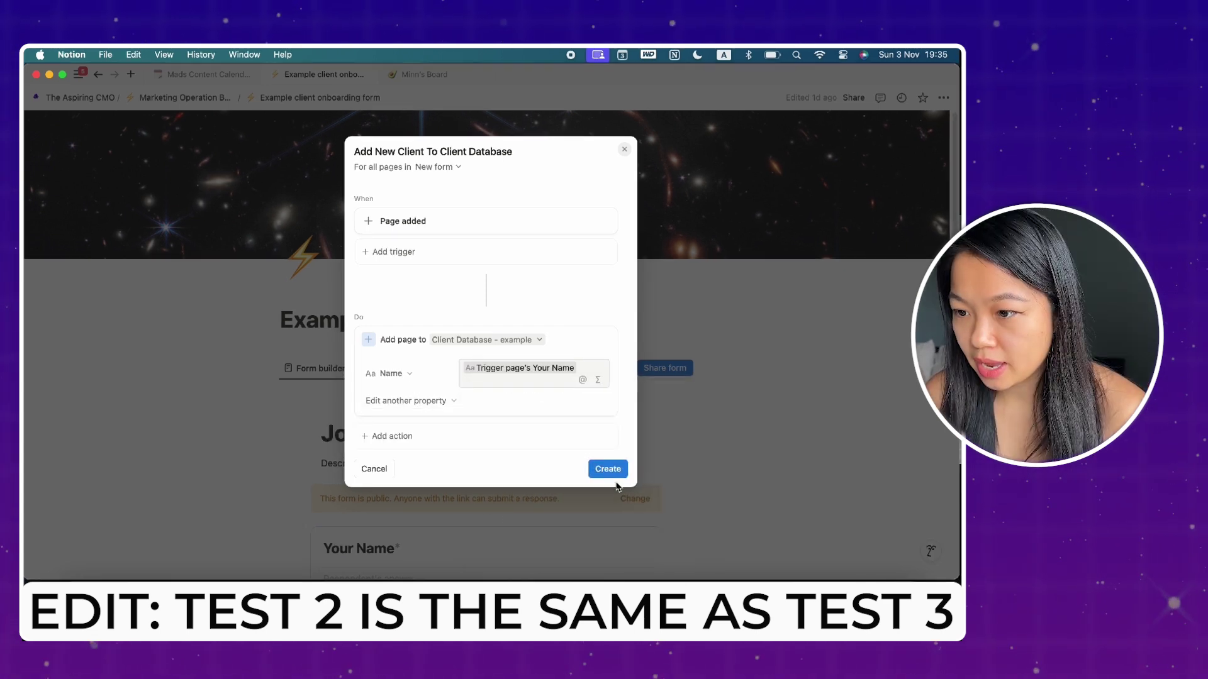
left_click(611, 469)
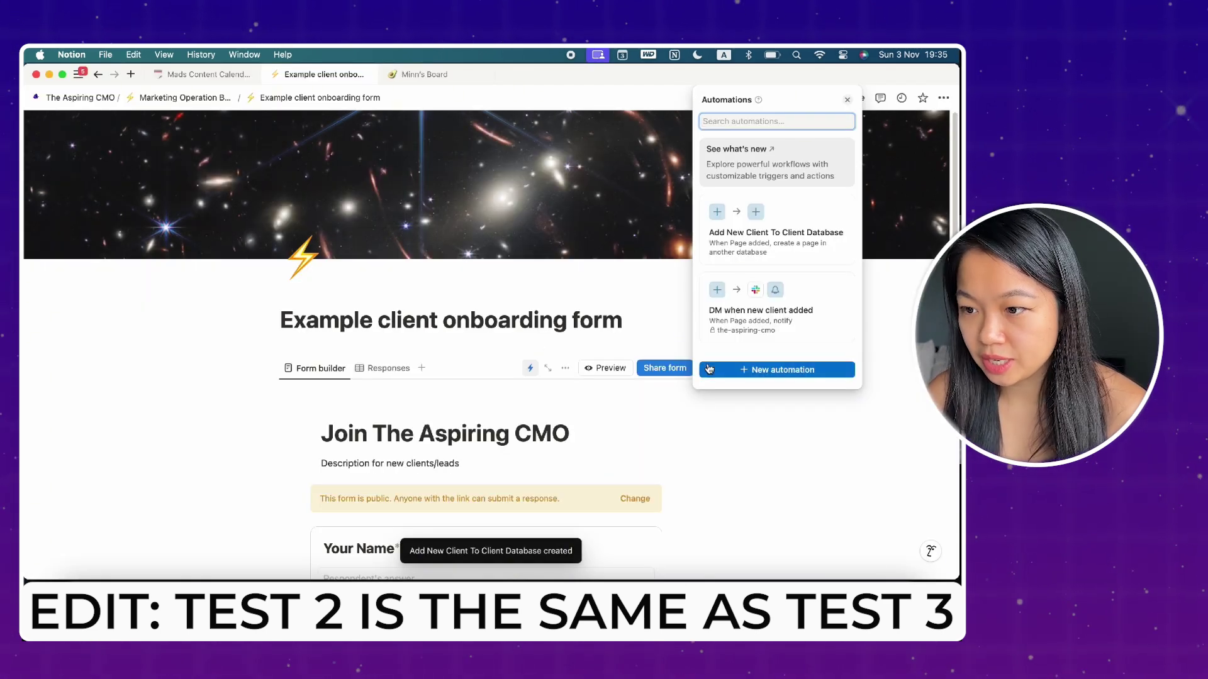
Step: Add a Test 3 response, then open Example client base to check Client Database - example
left_click(694, 453)
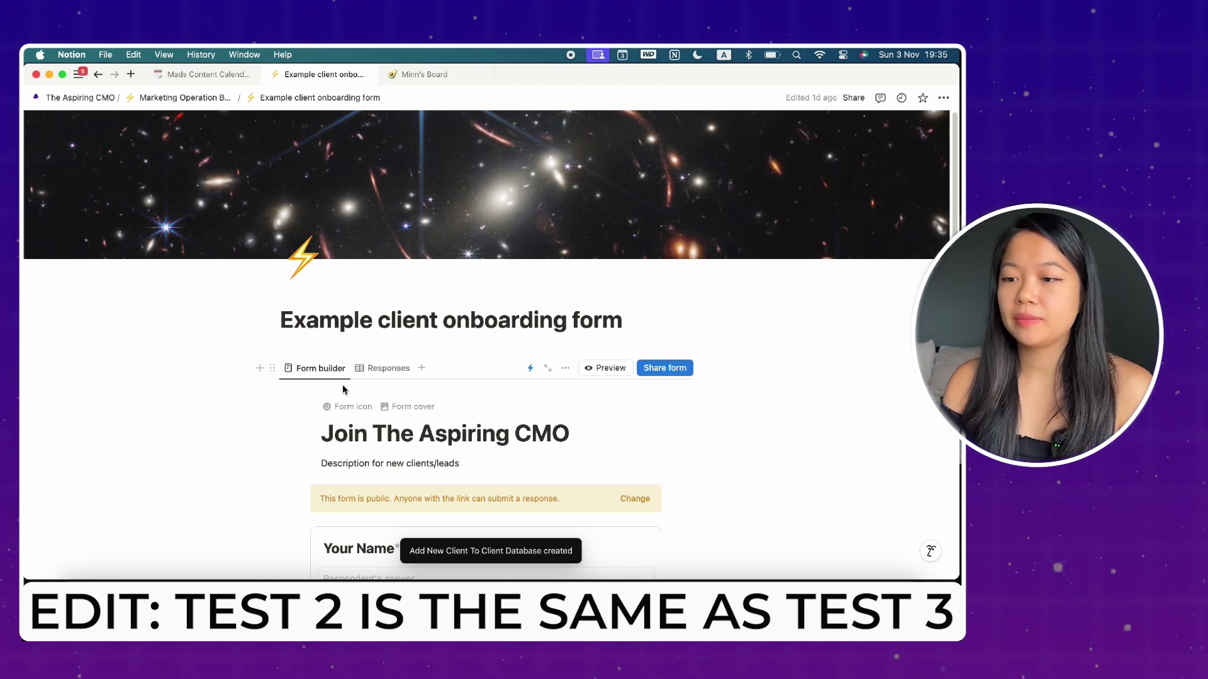
left_click(397, 376)
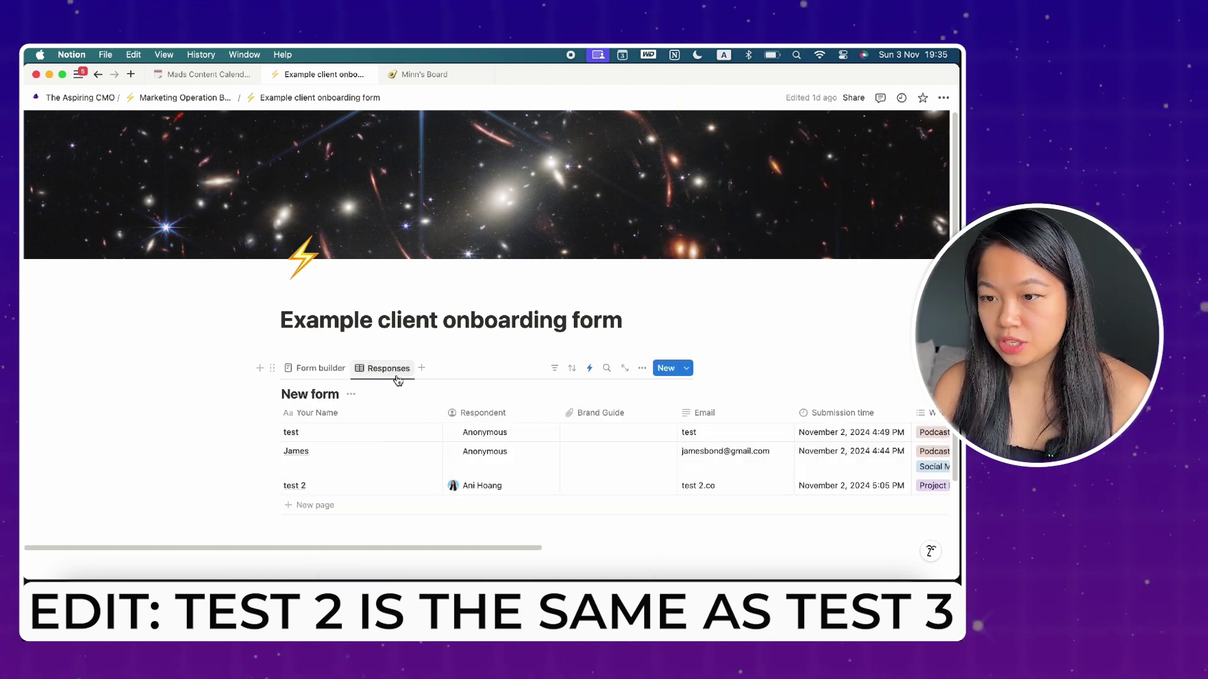
left_click(316, 506)
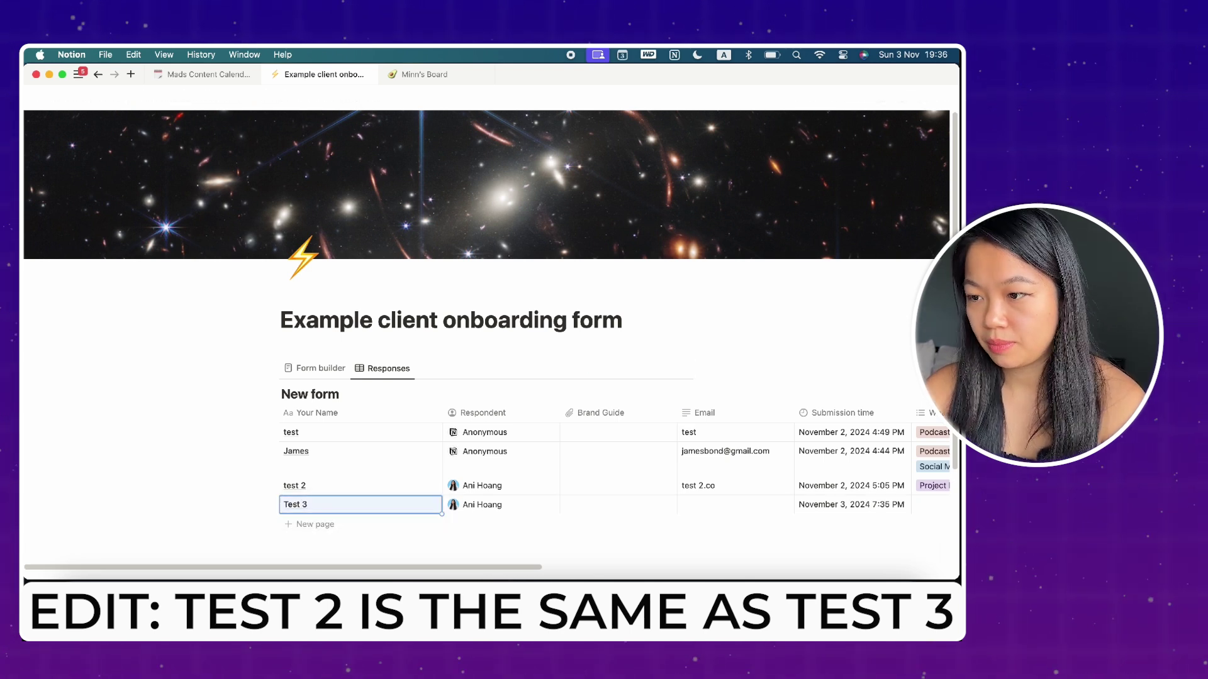
left_click(195, 98)
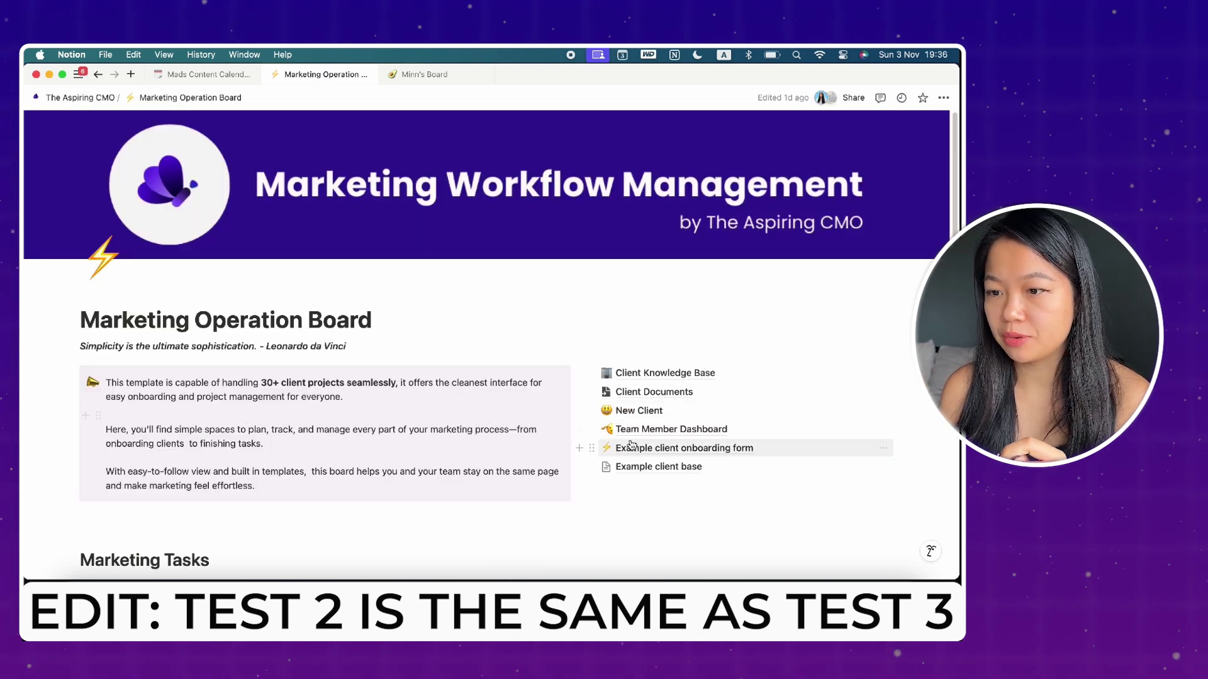
left_click(636, 468)
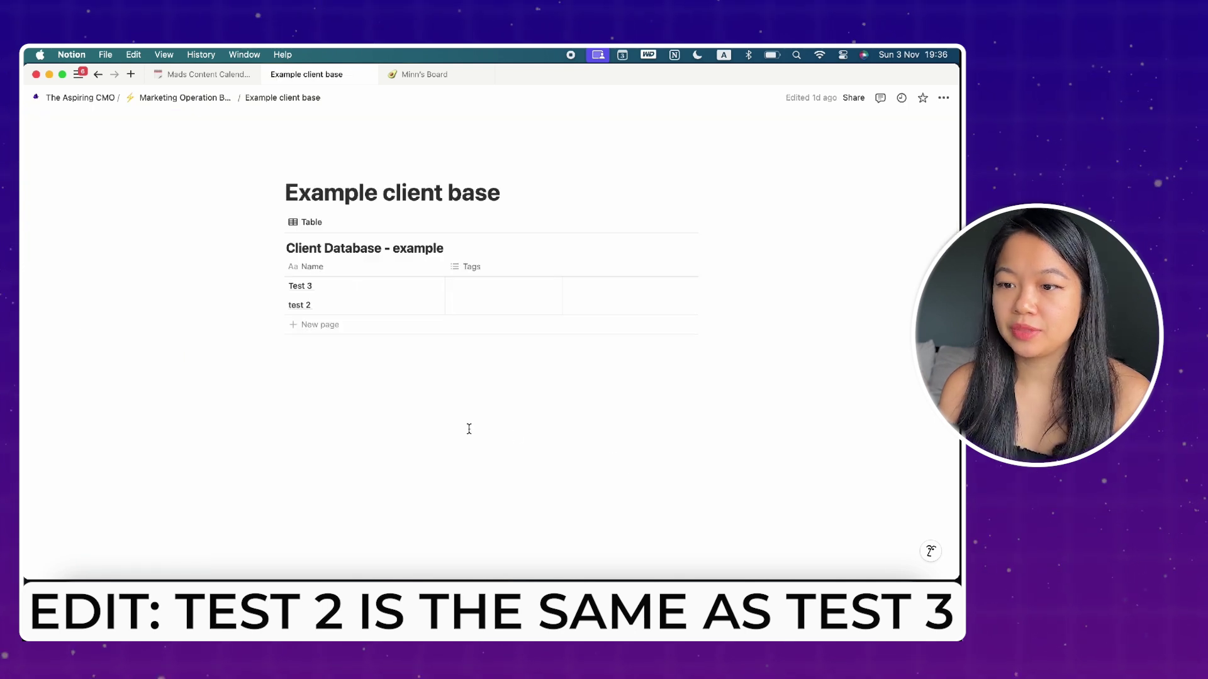
Step: Open the Test 3 entry in side peek from Client Database - example
left_click(427, 287)
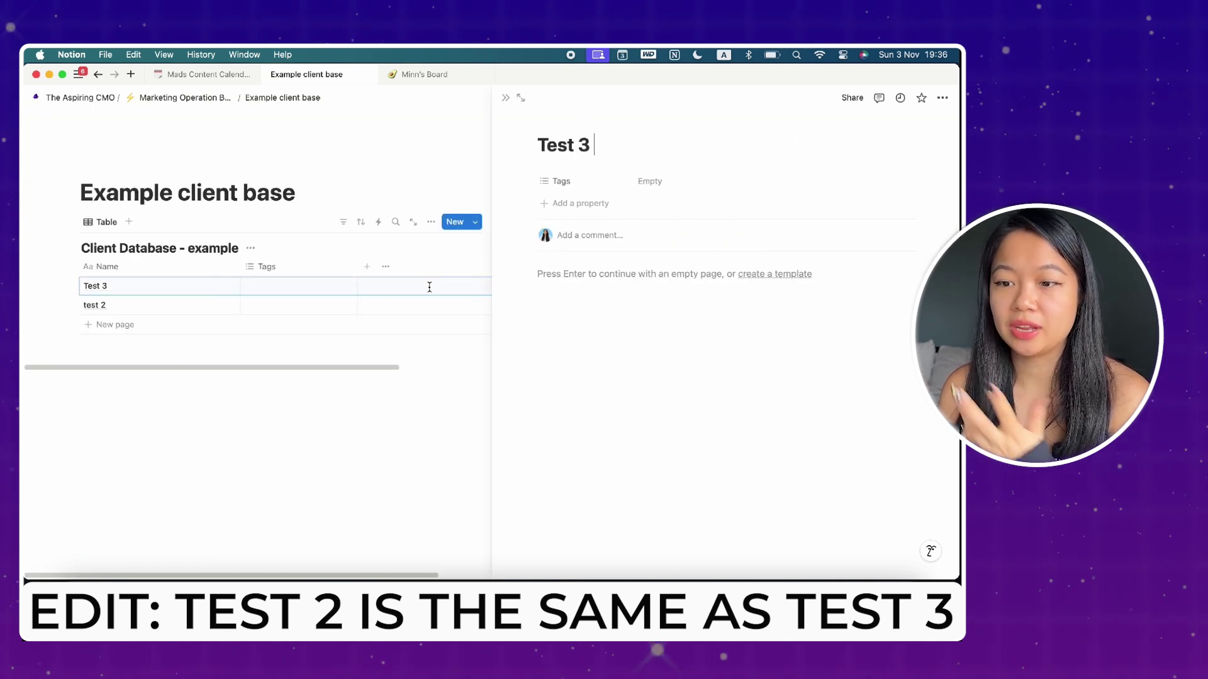